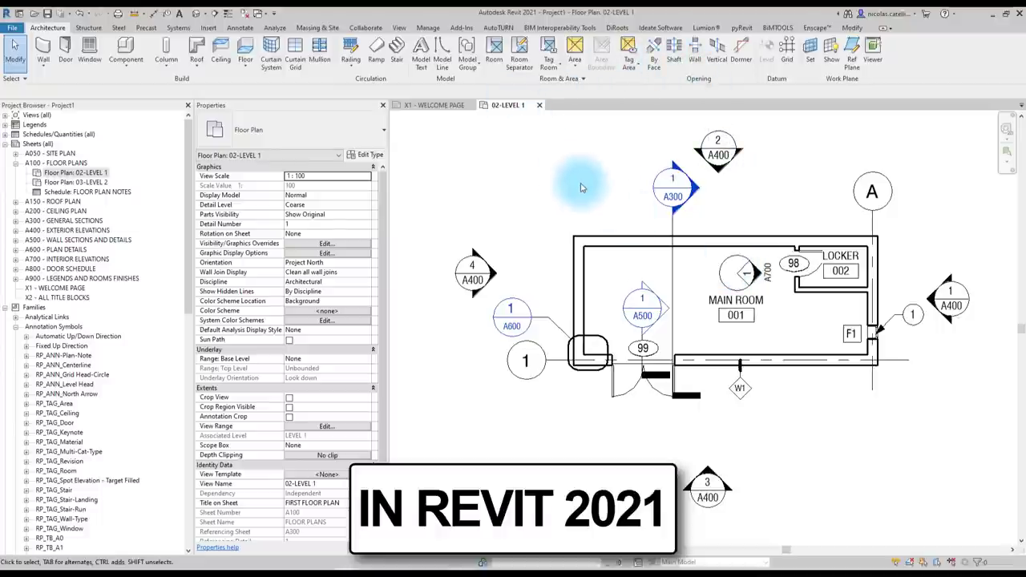
Step: Review the project's phasing graphic overrides for each phase status
click(429, 29)
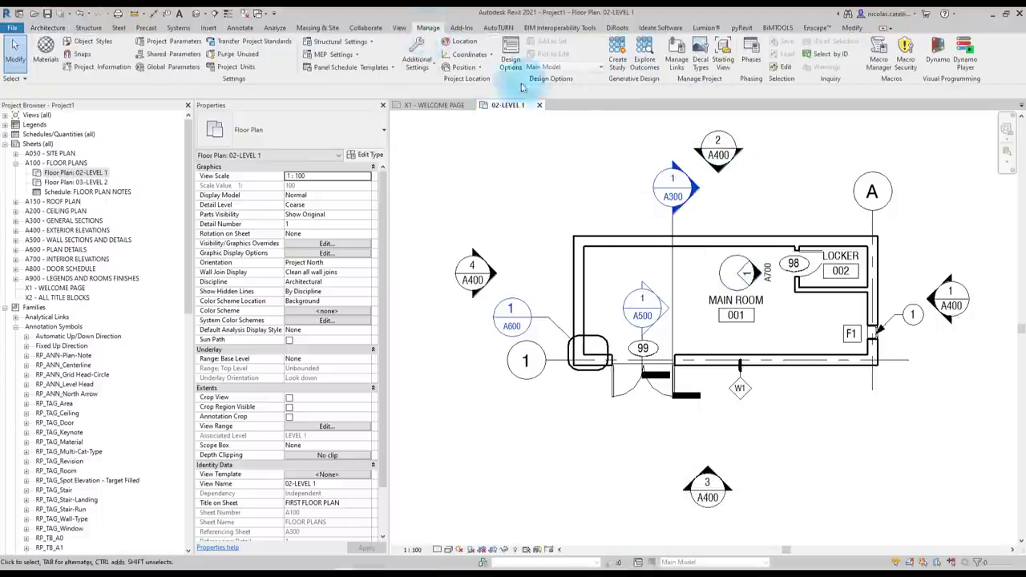
click(752, 59)
click(451, 167)
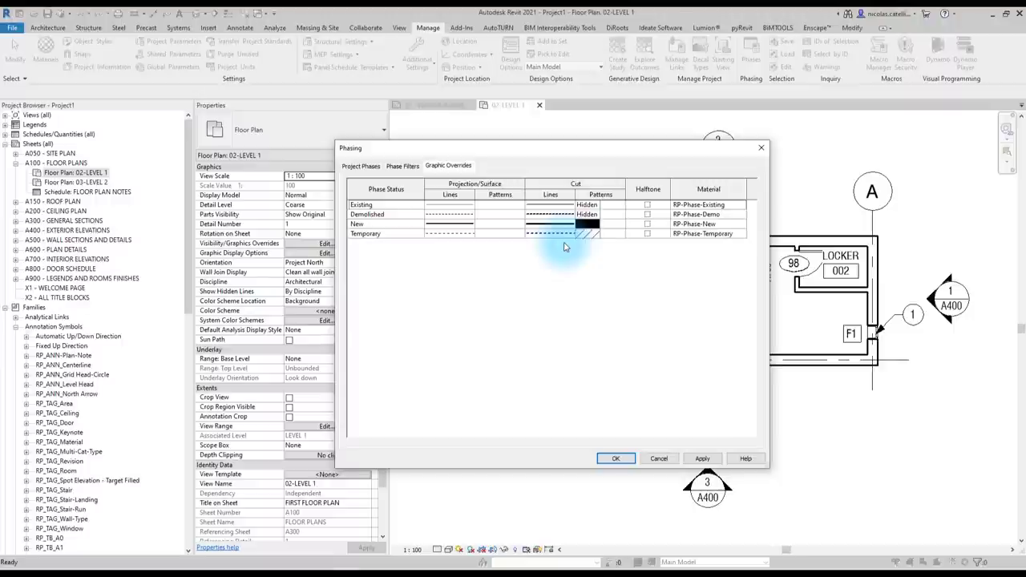
click(614, 461)
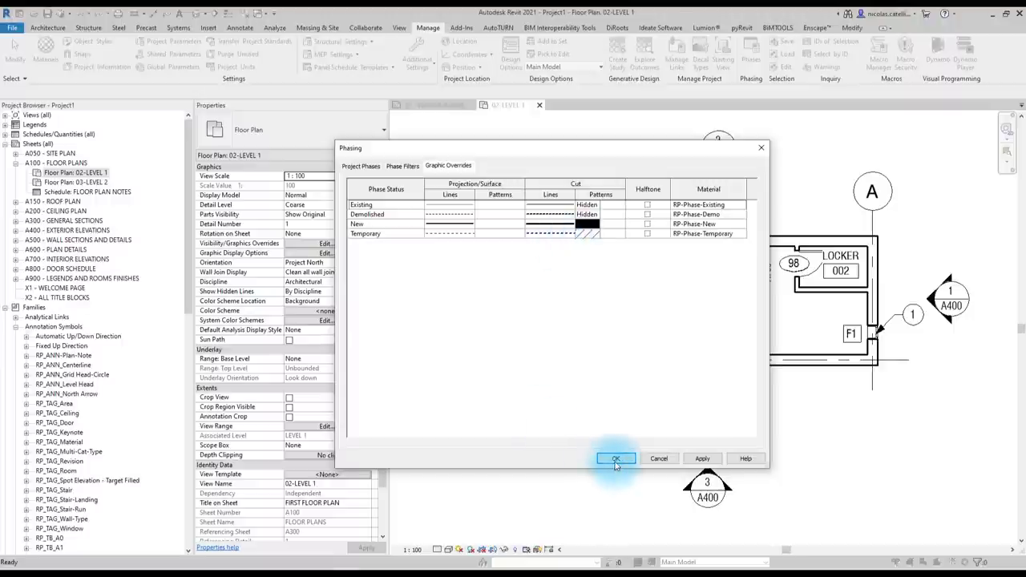
Step: Examine which rule parameters the Interior view filter offers, from the 02-LEVEL 1 floor plan's visibility and graphic overrides
key(v)
key(g)
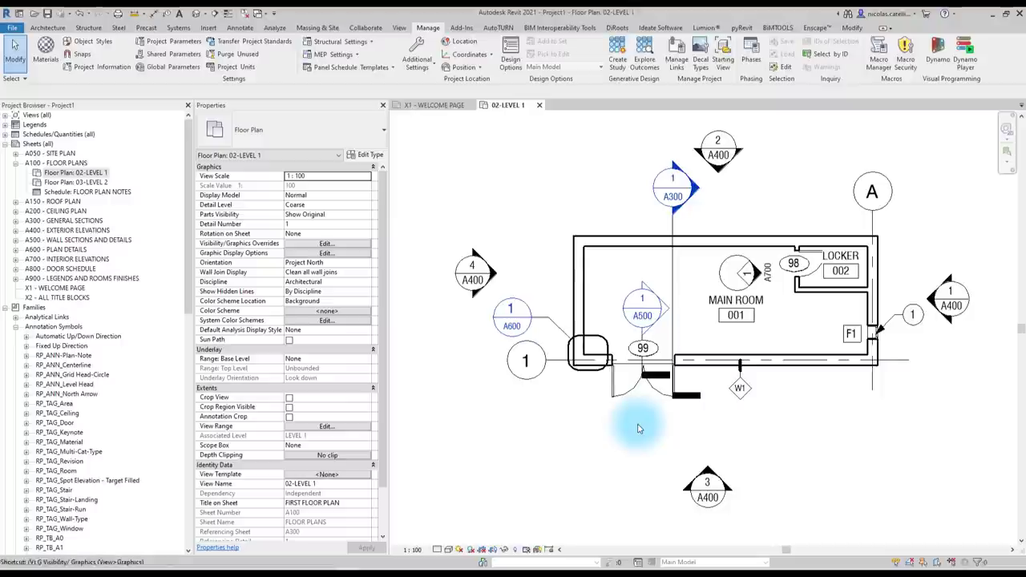
click(497, 165)
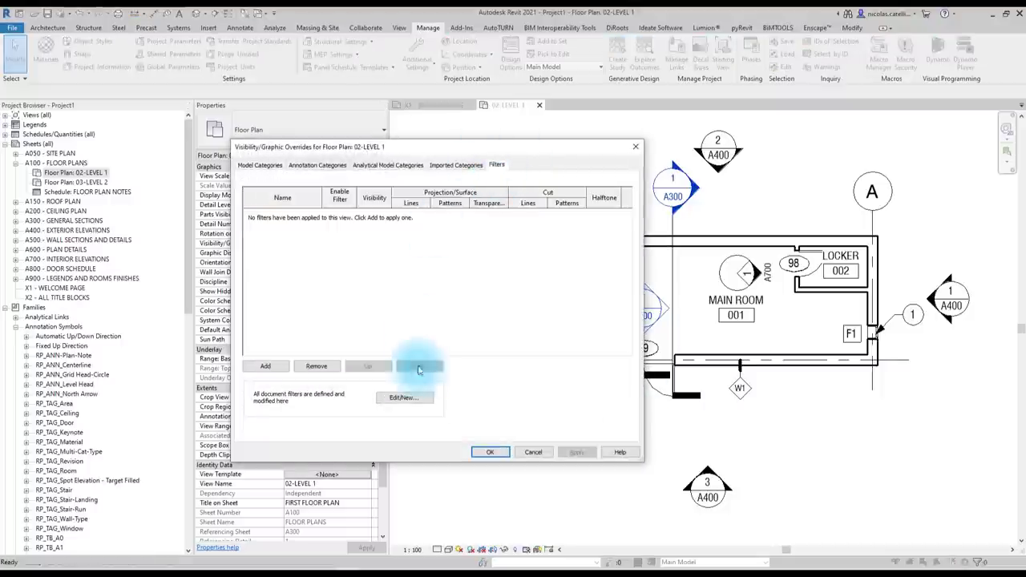
click(406, 398)
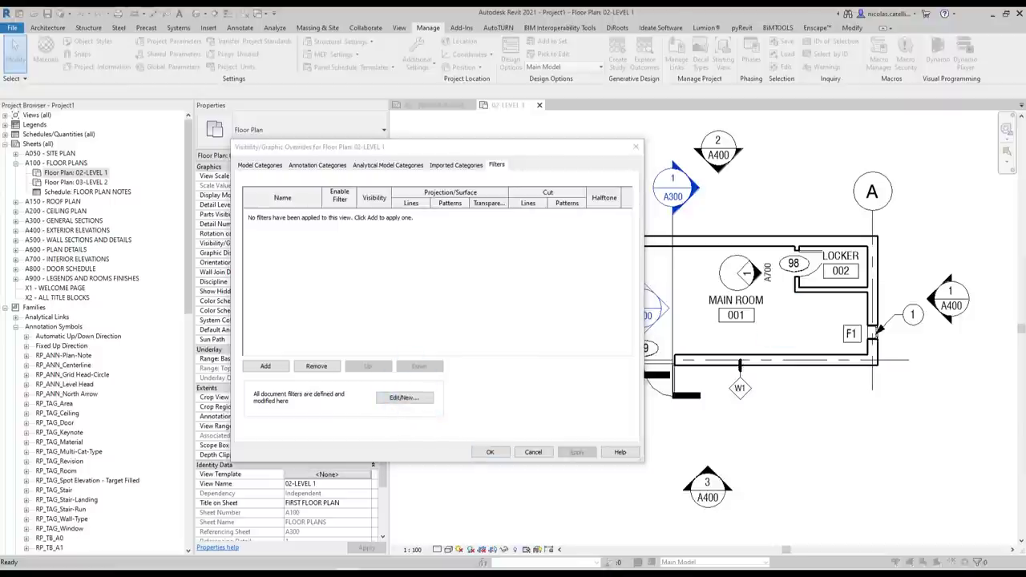
click(278, 217)
click(264, 225)
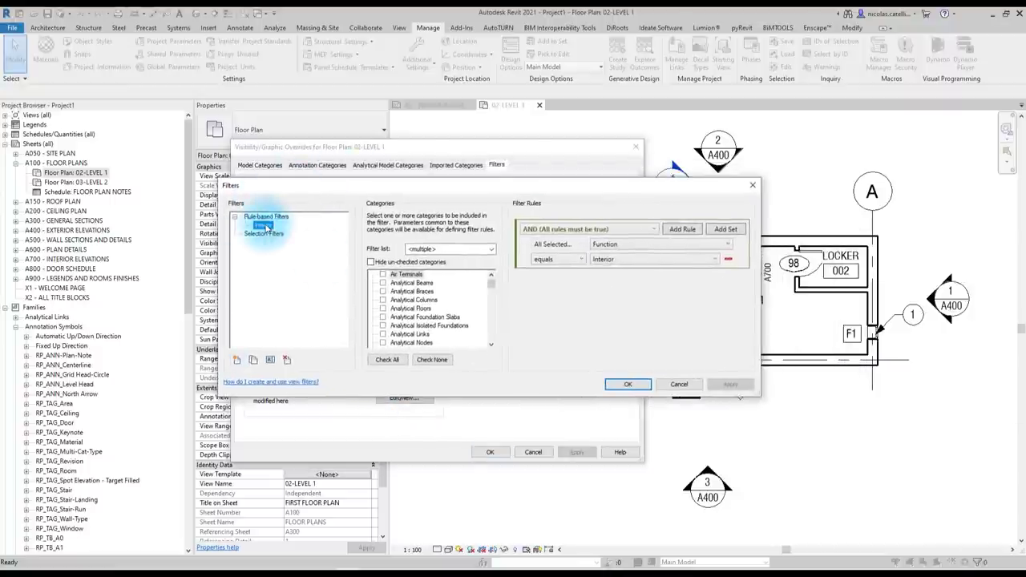
click(634, 245)
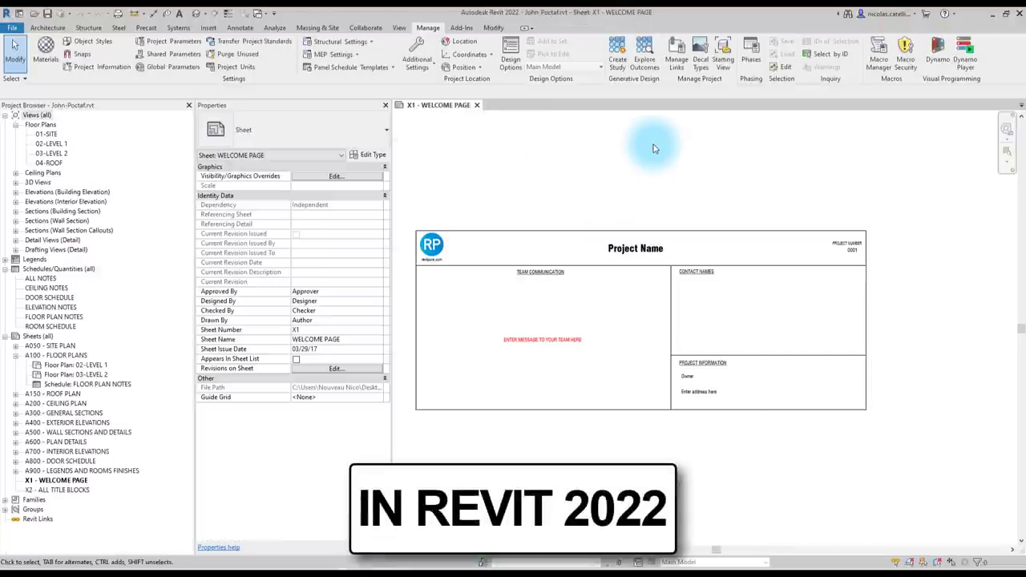
Step: In the WELCOME PAGE sheet's filter definitions, change the Interior filter's rule parameter to Phase Created
key(v)
key(g)
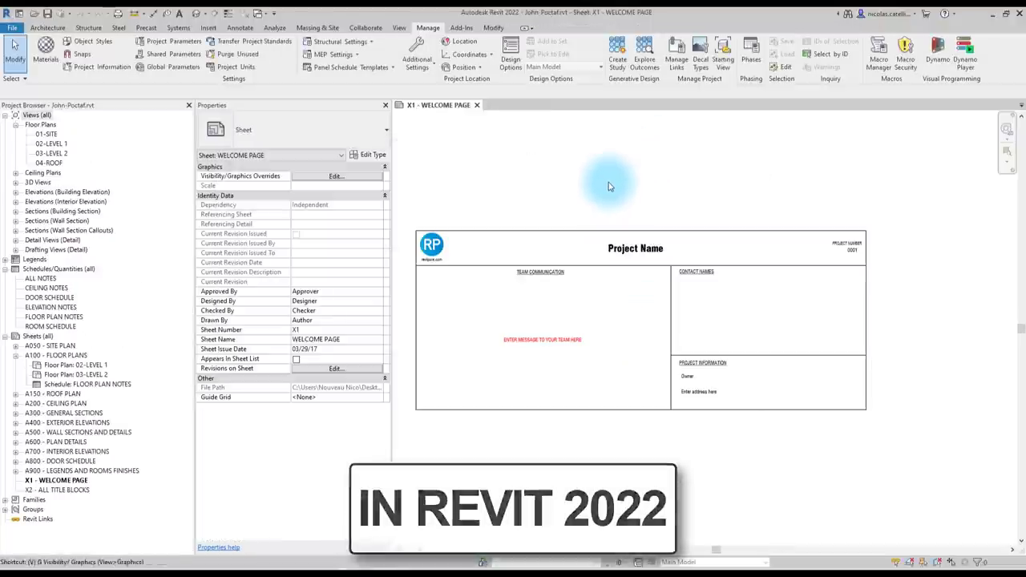
click(504, 84)
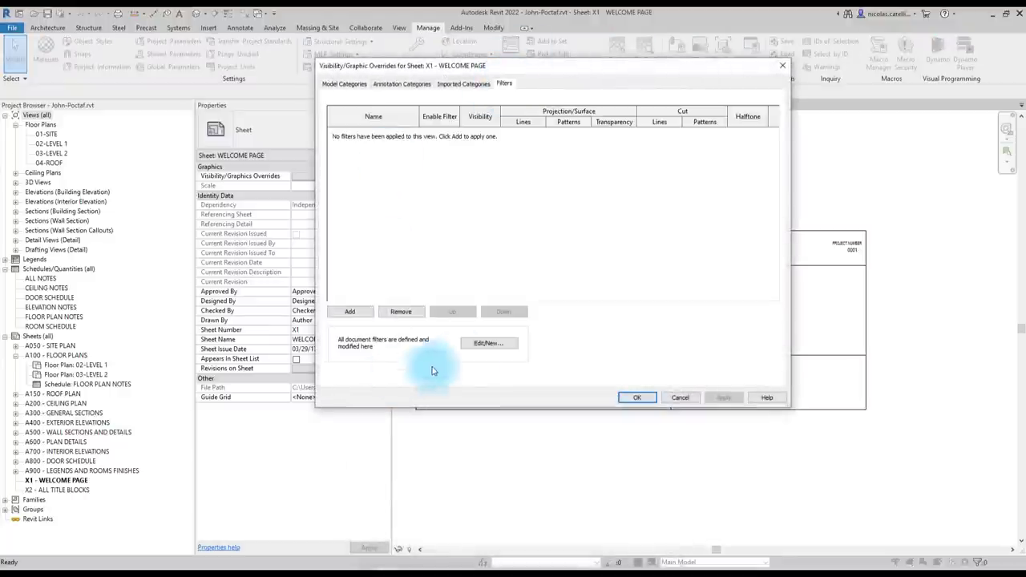
click(488, 343)
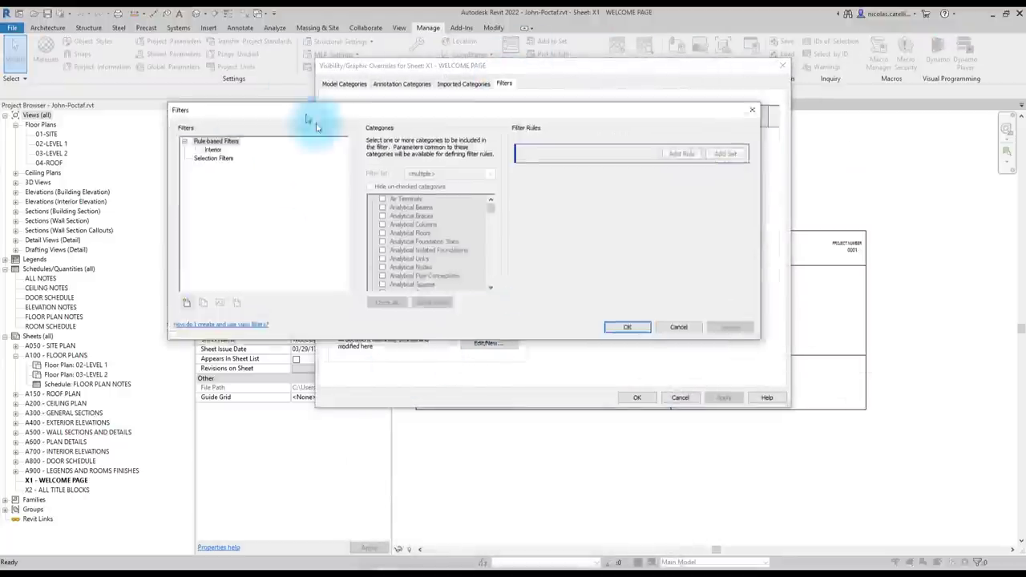
click(360, 219)
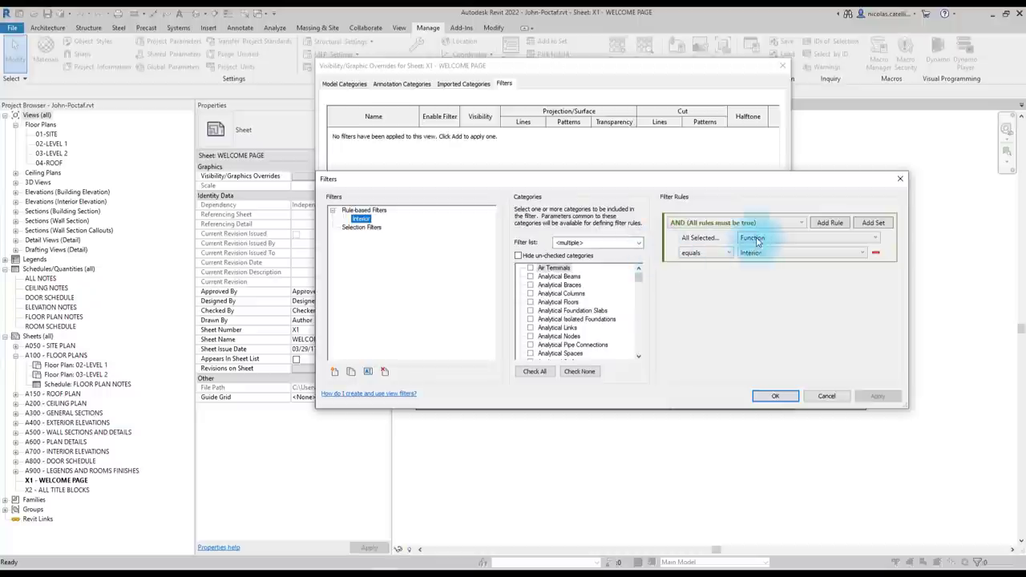
click(805, 238)
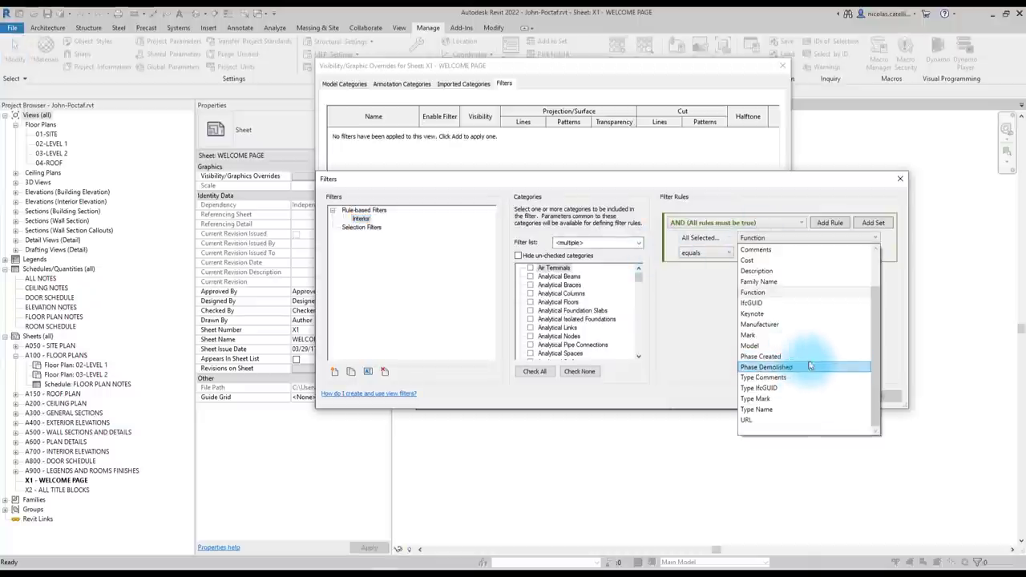
click(807, 362)
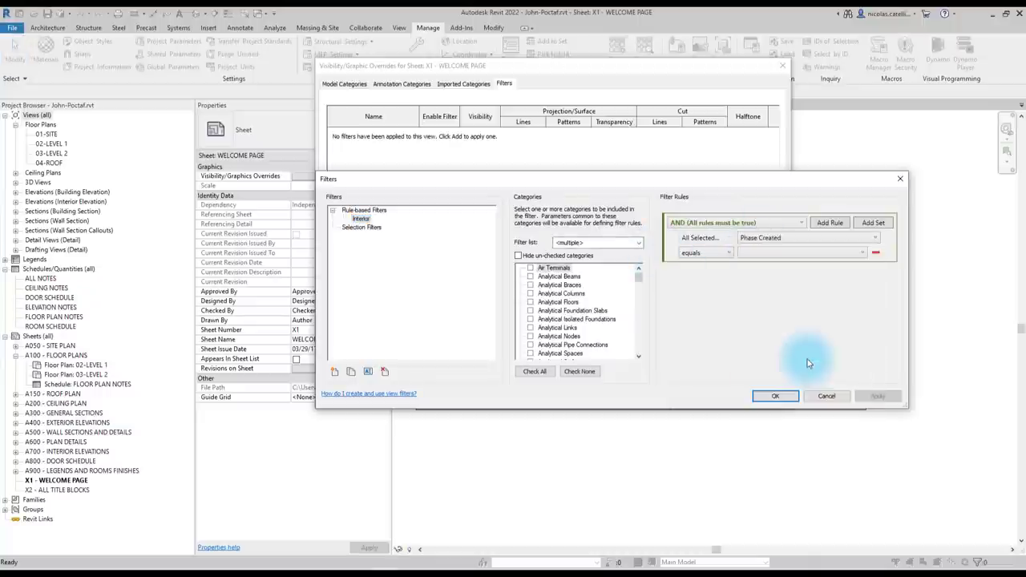
Step: Make the Interior filter's Phase Created rule equal New, trying Existing first
click(779, 254)
click(768, 265)
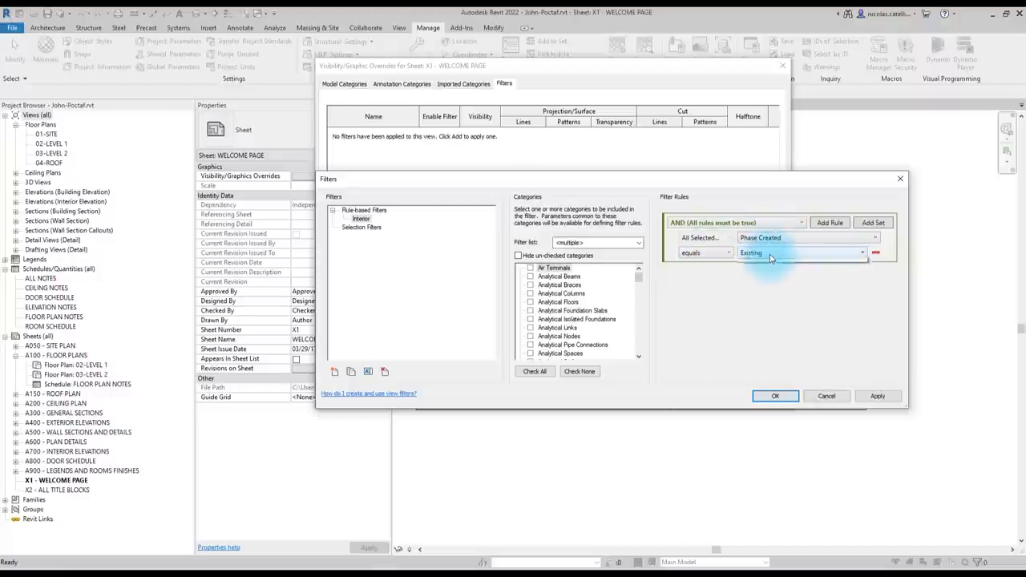
click(774, 255)
click(774, 276)
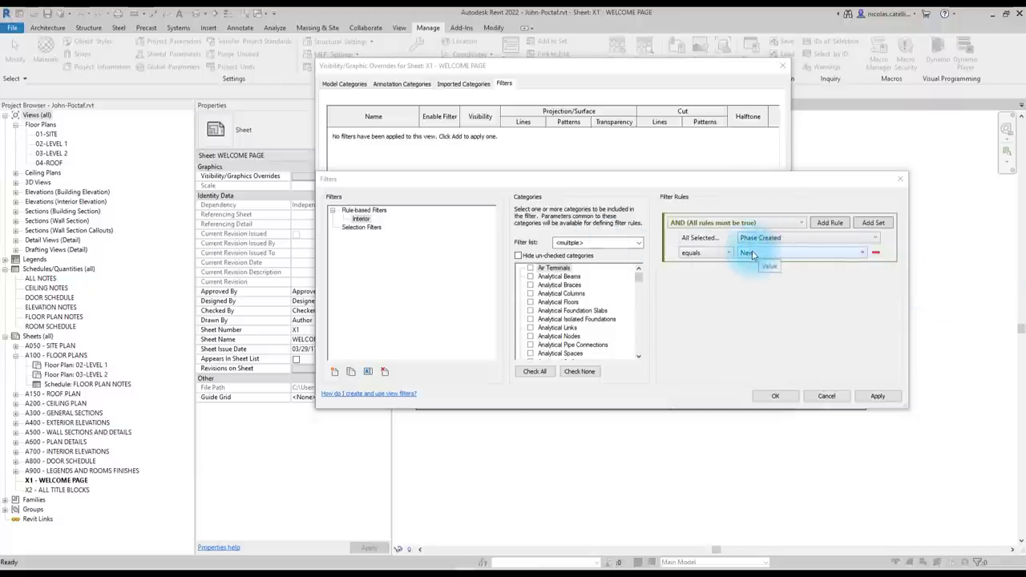
click(561, 294)
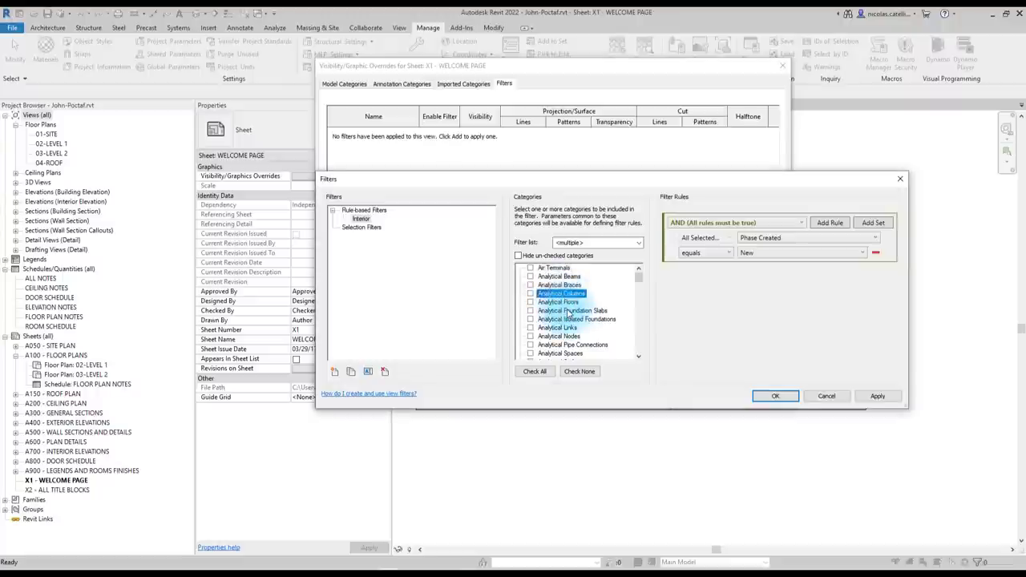
scroll(569, 332, down, 4)
click(562, 311)
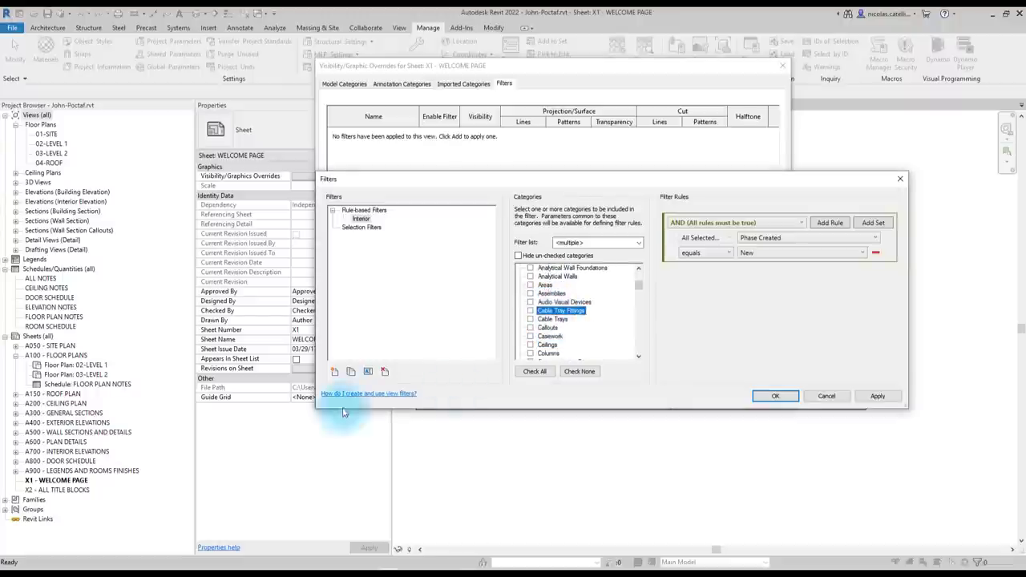
Step: Create a rule-based filter named Demolished Ceilings that applies to the Ceilings category
click(335, 373)
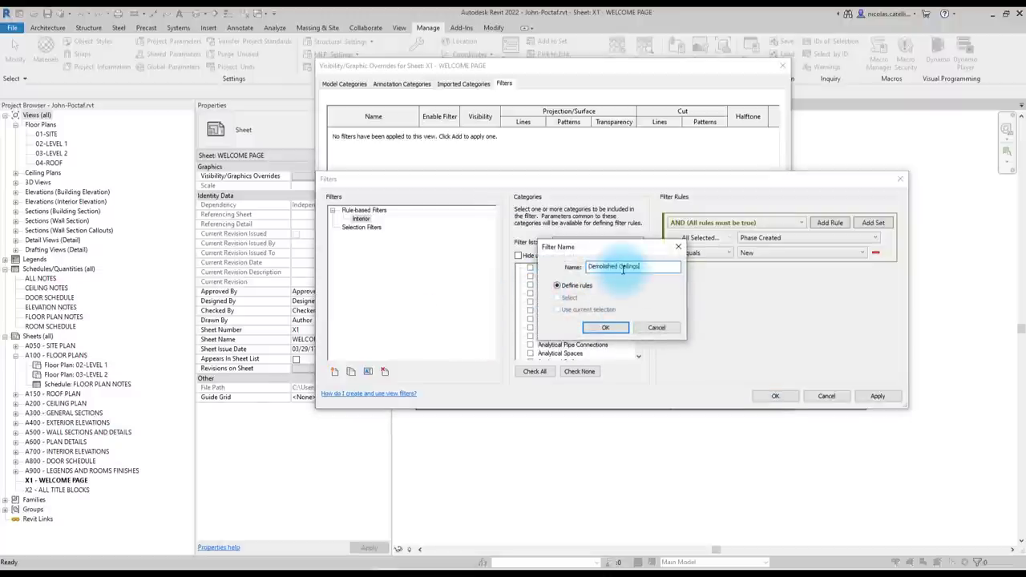
key(Return)
scroll(585, 312, down, 3)
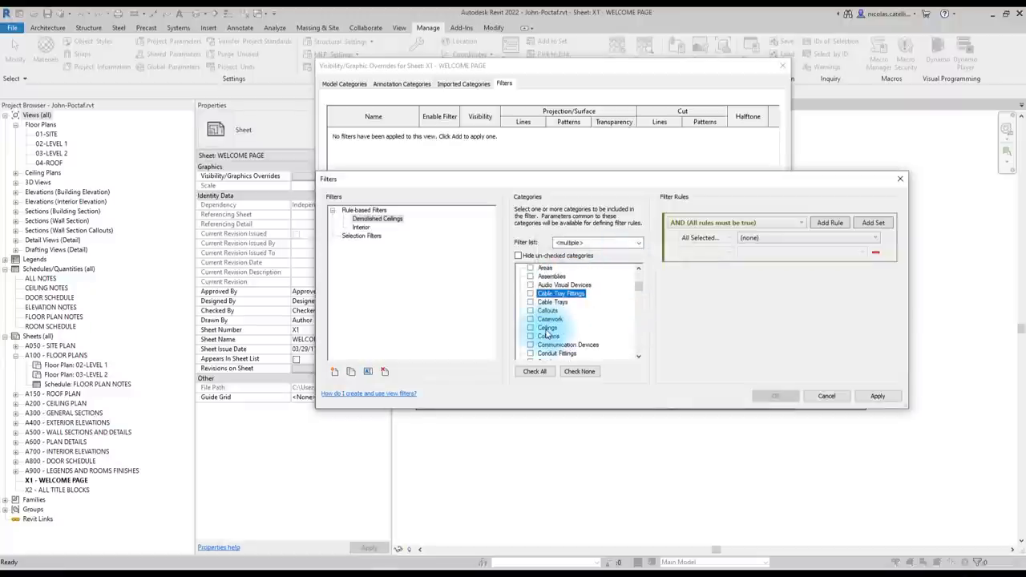
scroll(548, 335, down, 1)
click(530, 319)
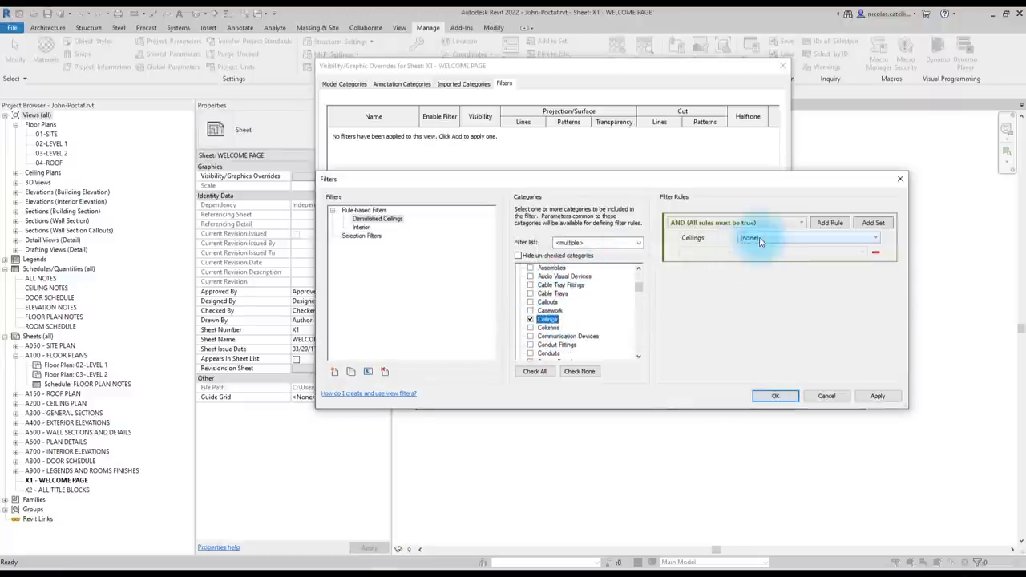
Step: Define the Demolished Ceilings rule as Phase Demolished equals New and accept the filter definitions
click(761, 240)
scroll(817, 337, down, 5)
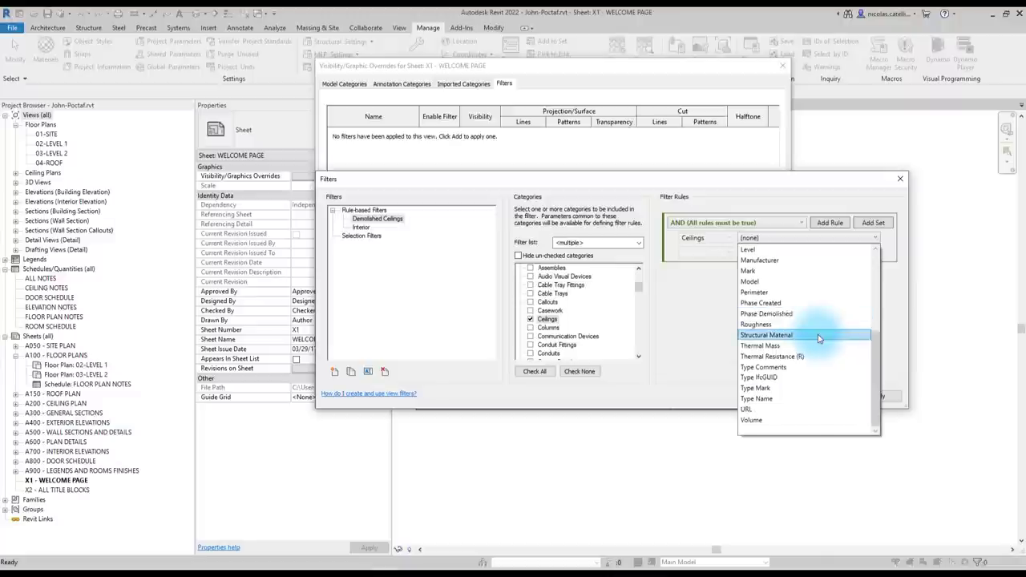
click(790, 314)
click(726, 252)
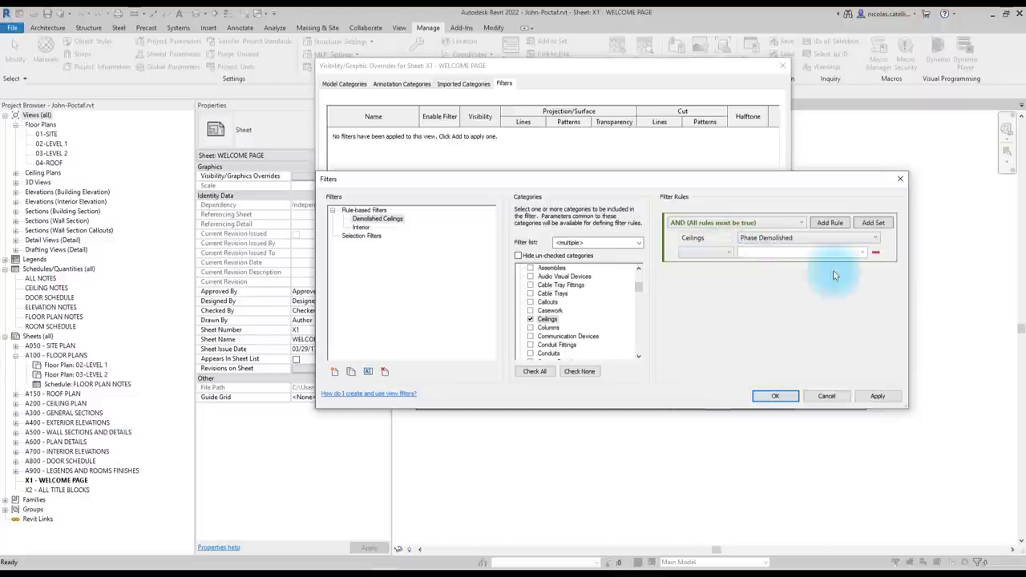
click(863, 253)
click(757, 277)
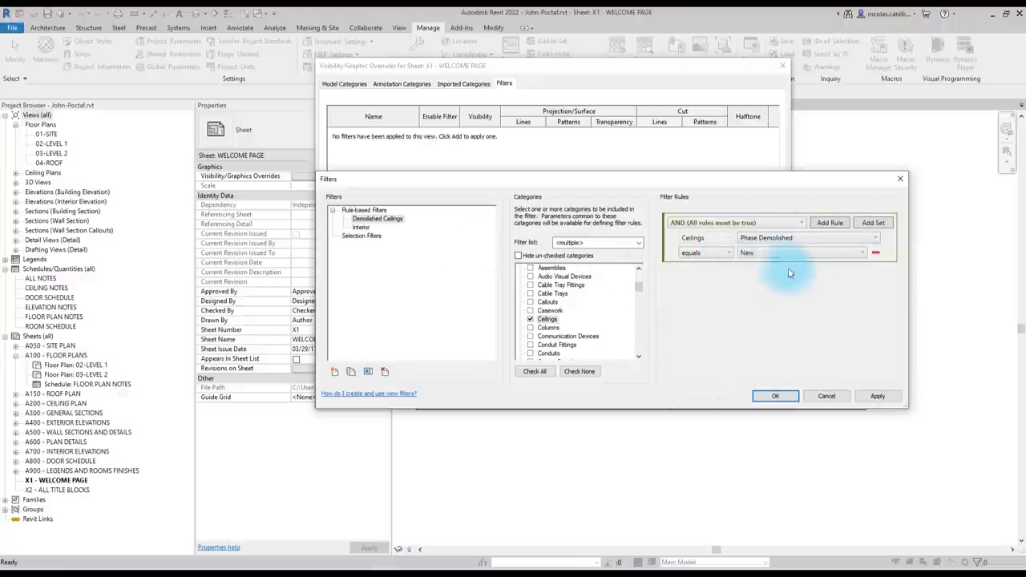
click(776, 399)
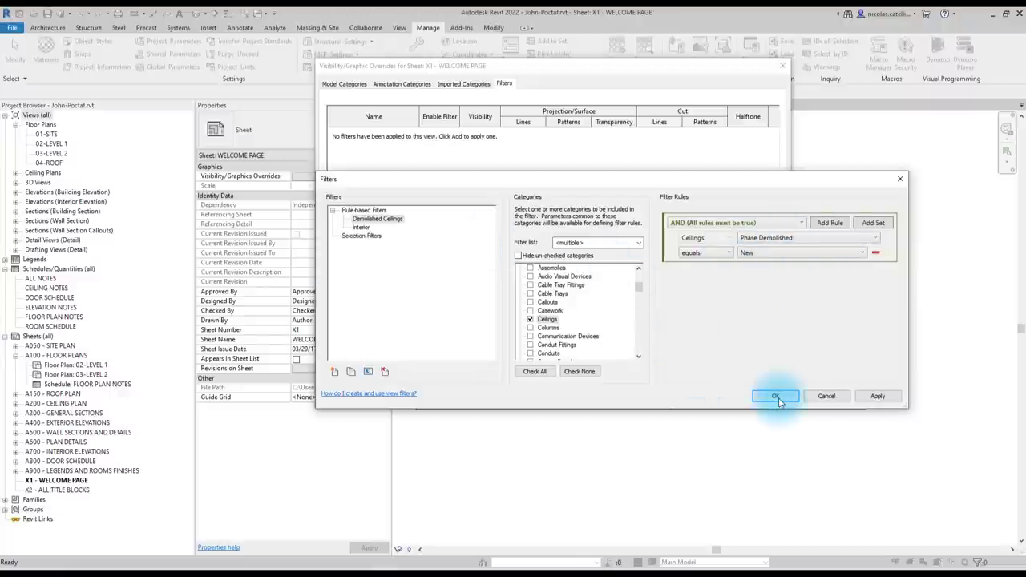
Step: Add the Demolished Ceilings filter to the WELCOME PAGE sheet's graphic overrides
click(351, 316)
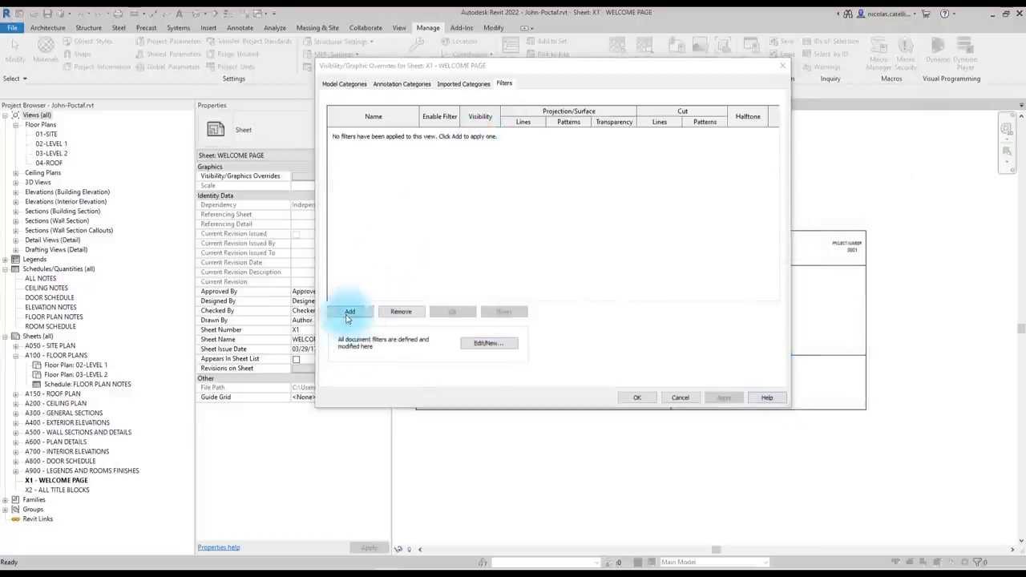
click(691, 212)
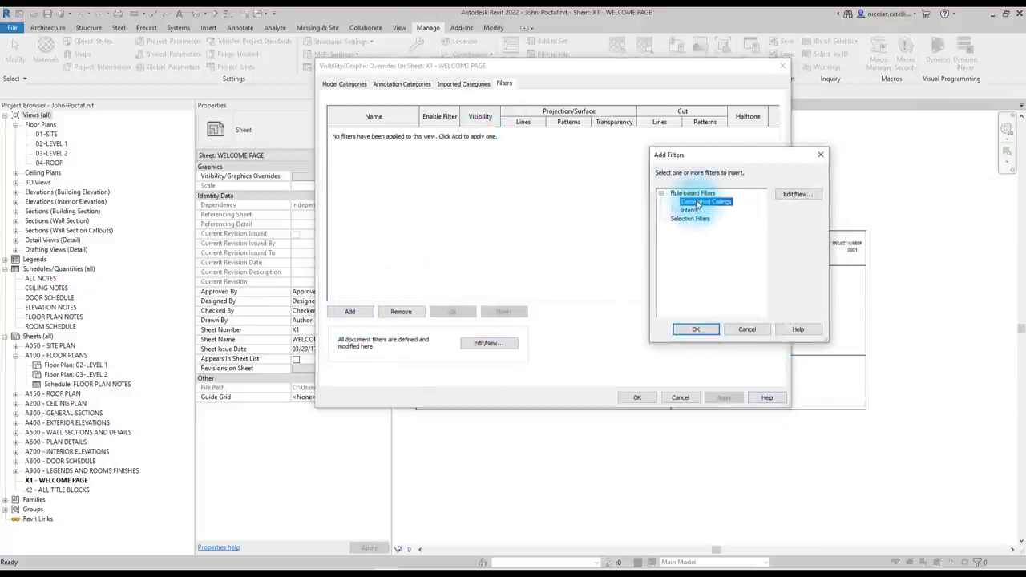
click(696, 329)
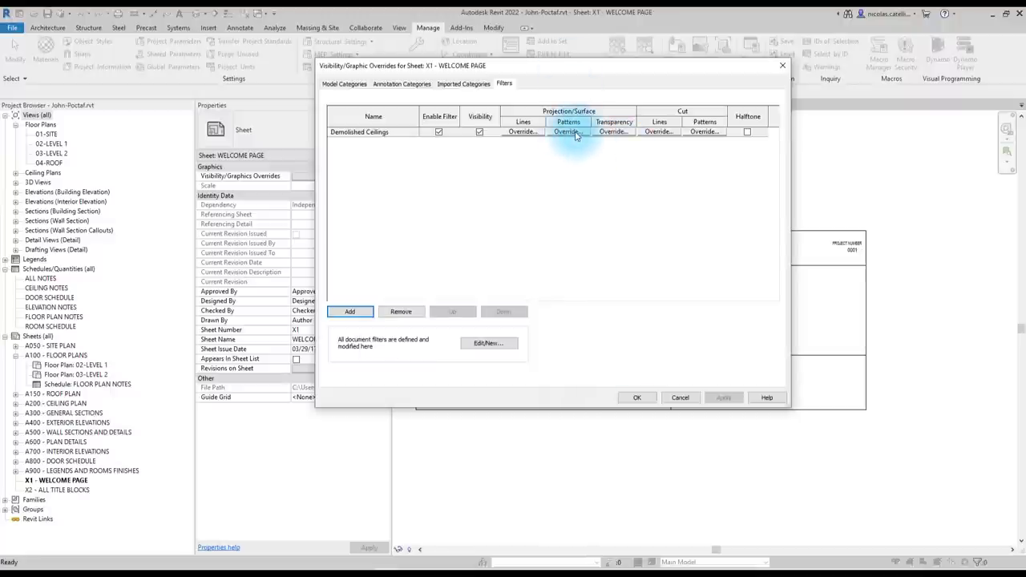
Step: Override the Demolished Ceilings filter's surface background pattern with a red solid fill
click(575, 133)
click(529, 247)
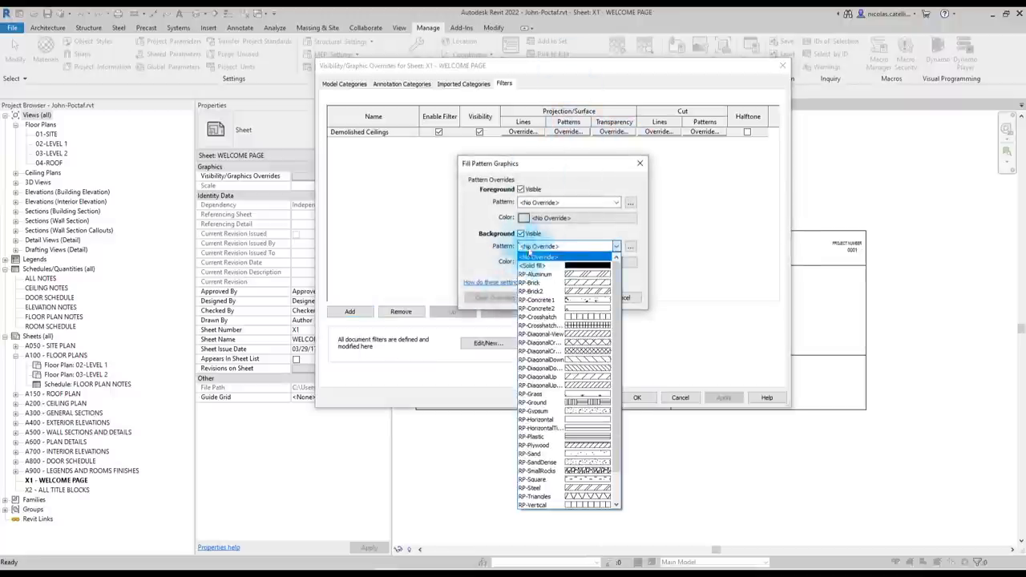
click(532, 265)
click(565, 262)
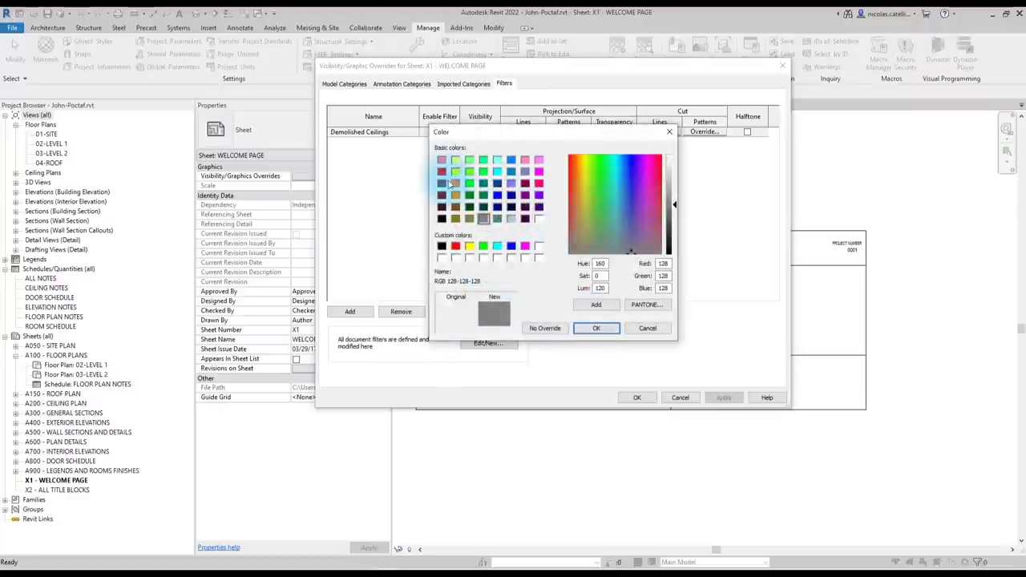
click(442, 170)
click(596, 328)
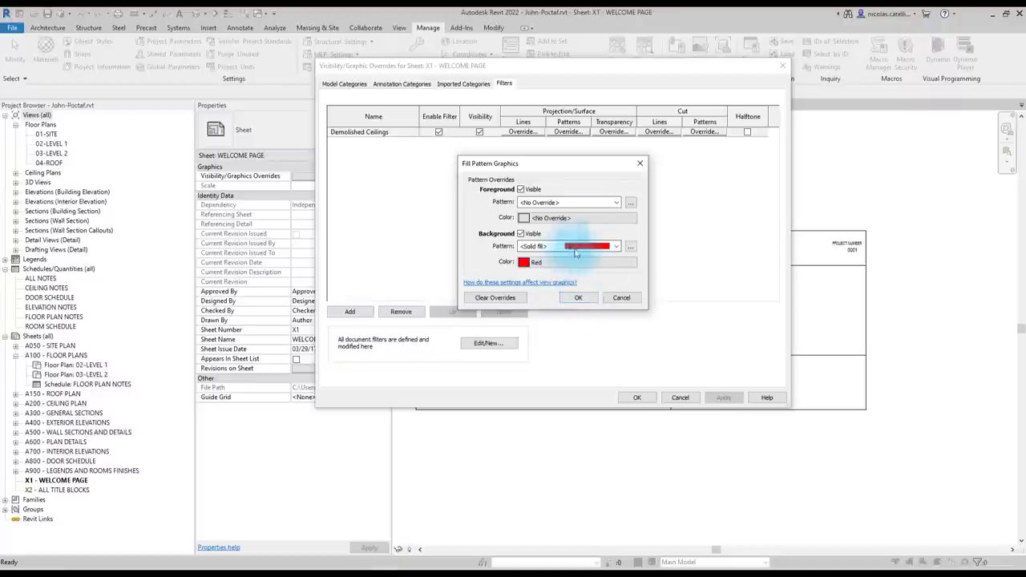
click(578, 297)
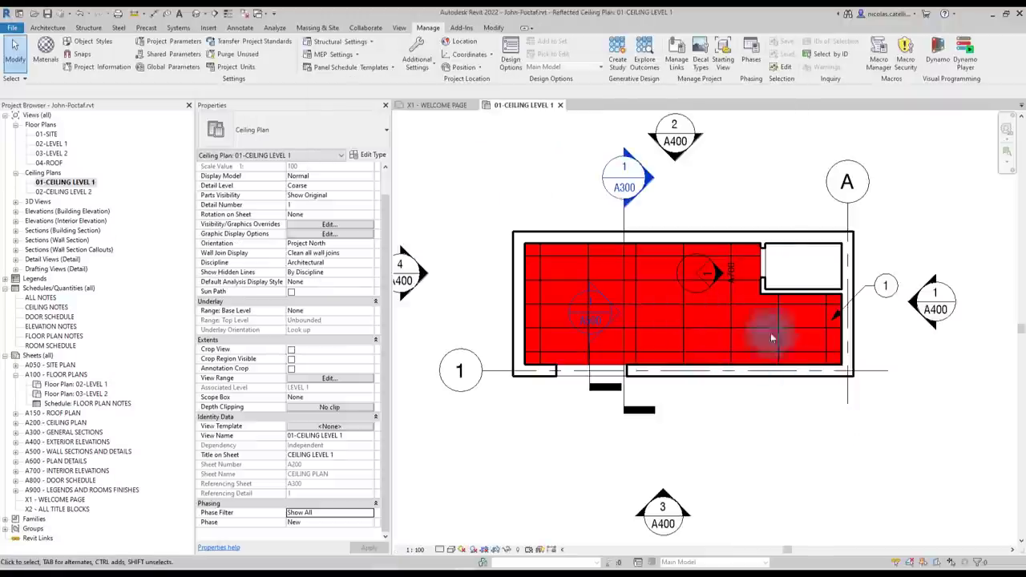
Step: Check the red ceiling's phase properties, and rename the first project phase to 1935 in the phasing settings
click(704, 328)
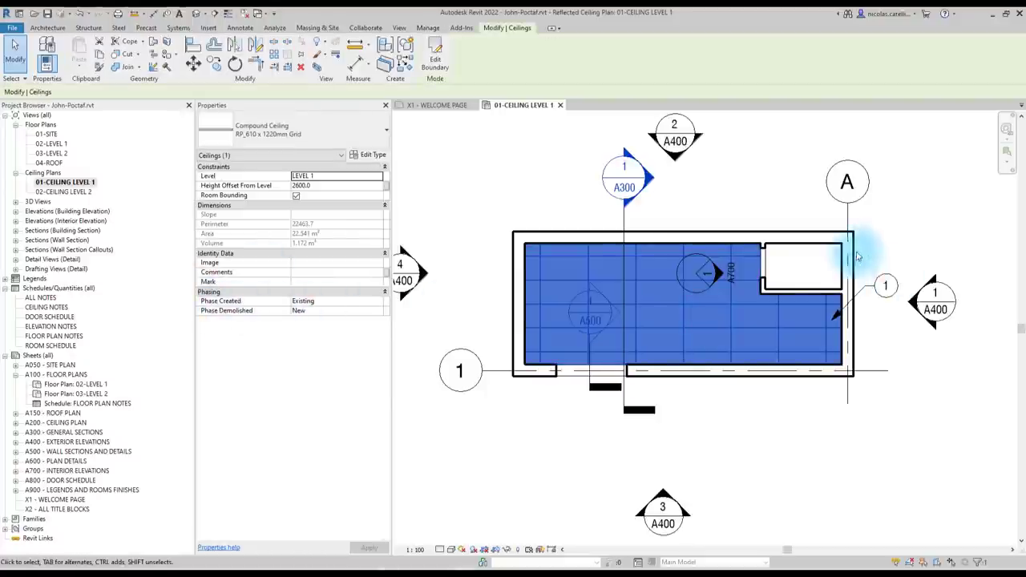
click(427, 28)
click(751, 59)
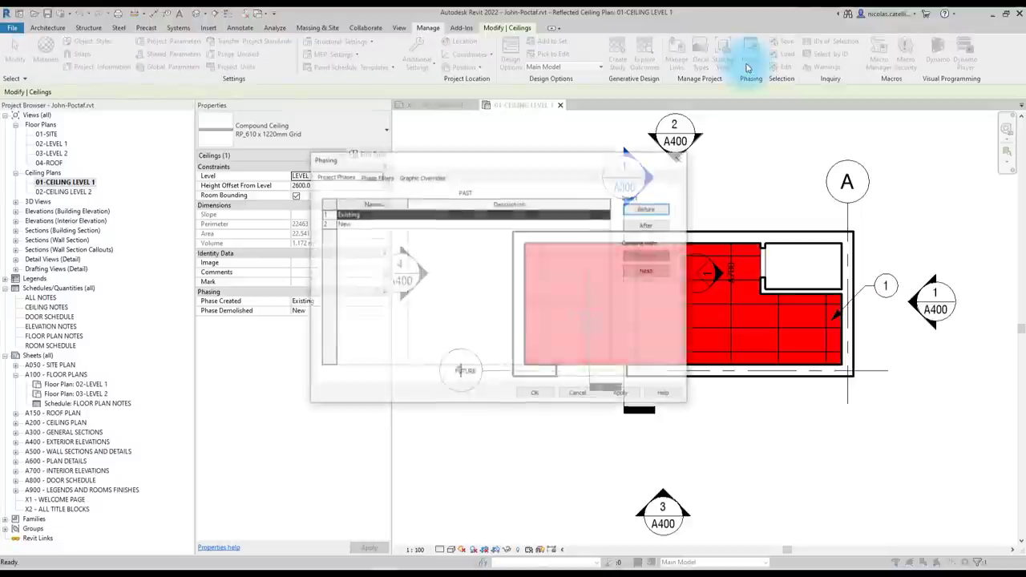
click(374, 215)
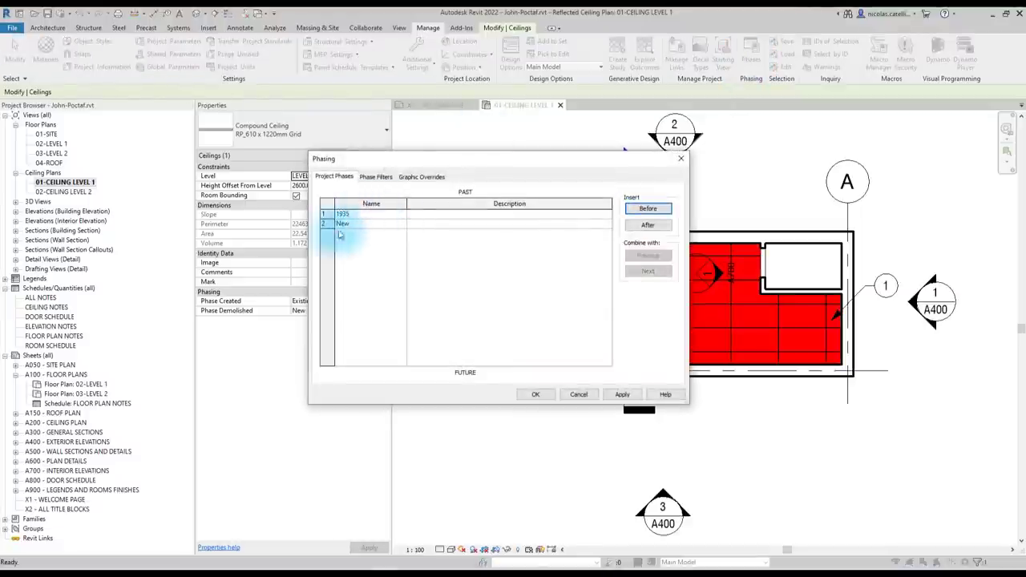
Step: Rename the second project phase to 1976 and add two further phases after it named 1995 and 2021
click(367, 224)
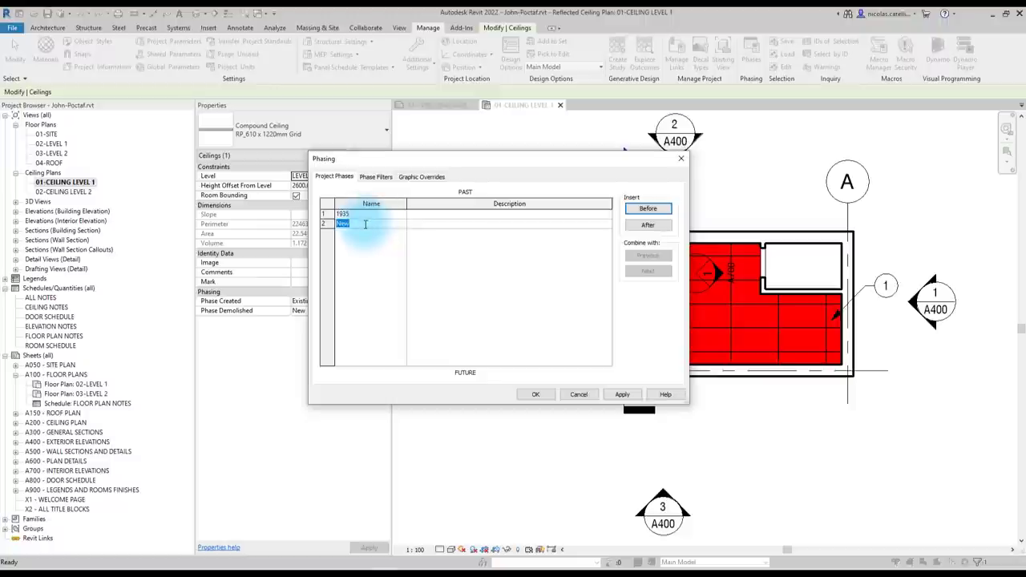
text(1976)
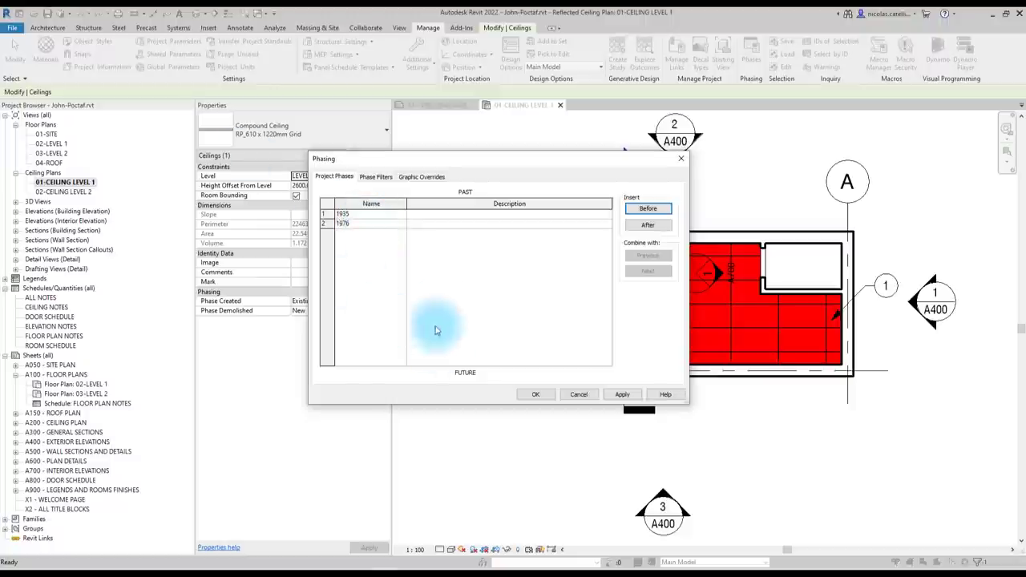
click(649, 225)
click(380, 235)
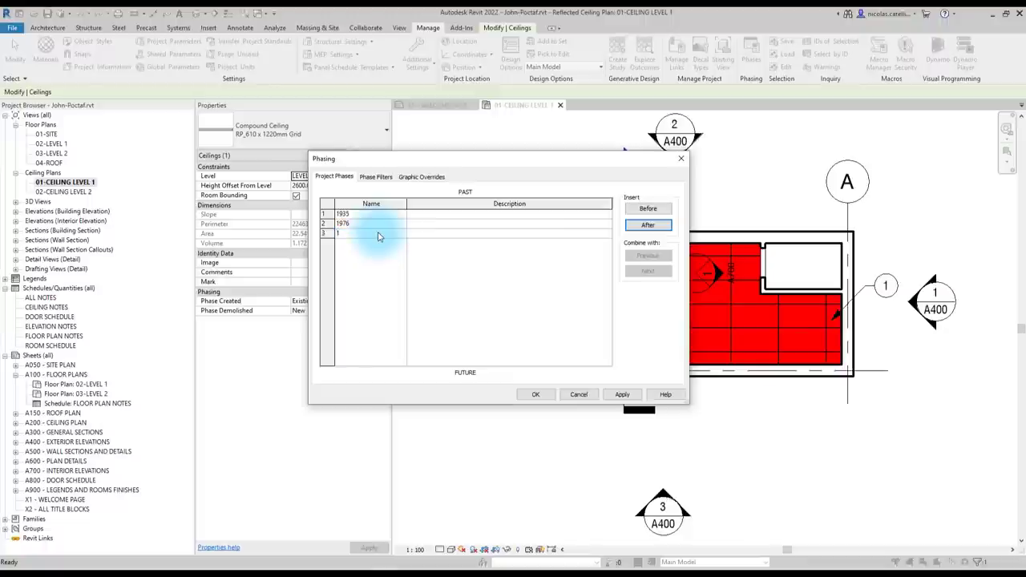
text(1995)
click(647, 210)
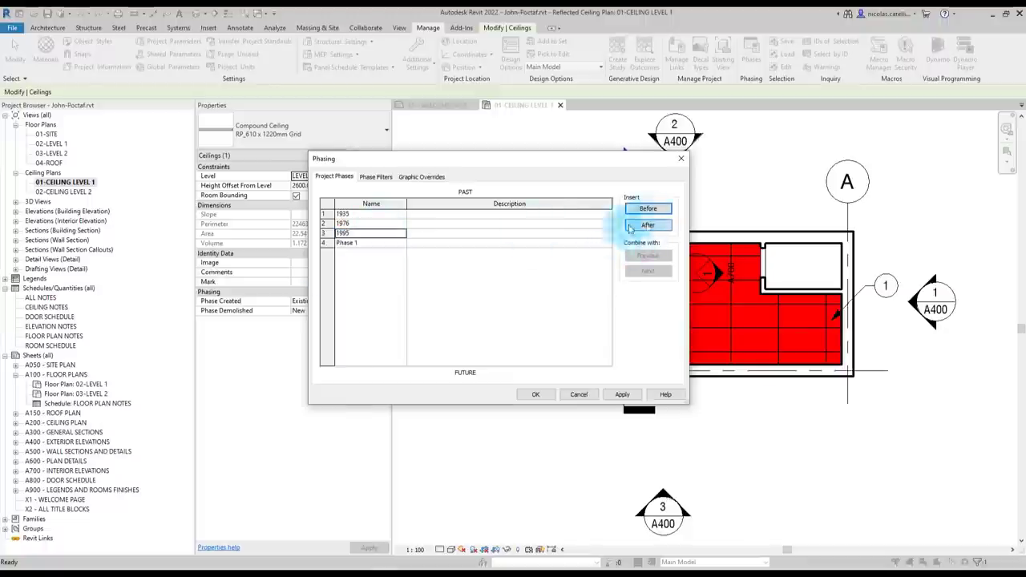
click(373, 249)
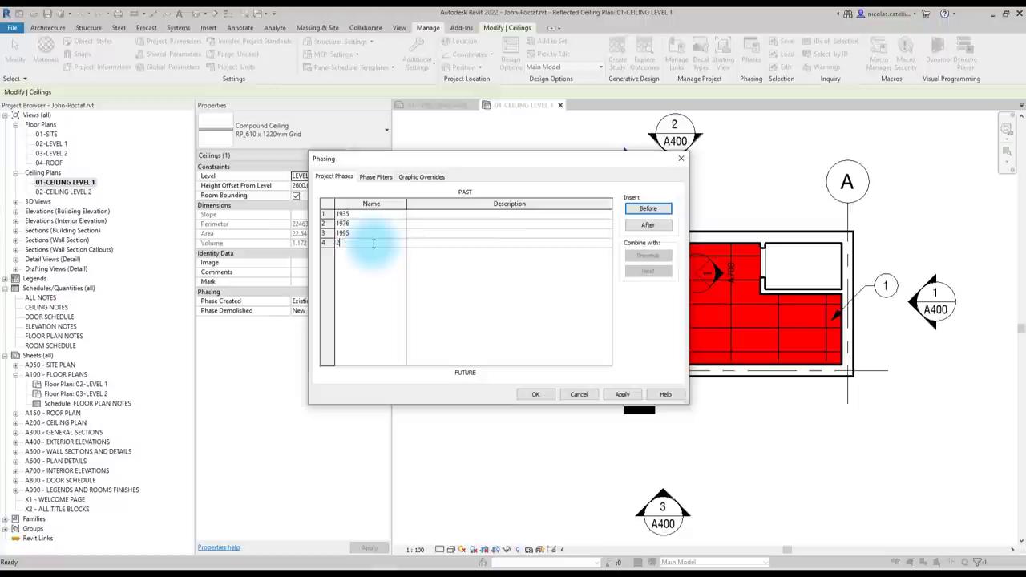
click(437, 299)
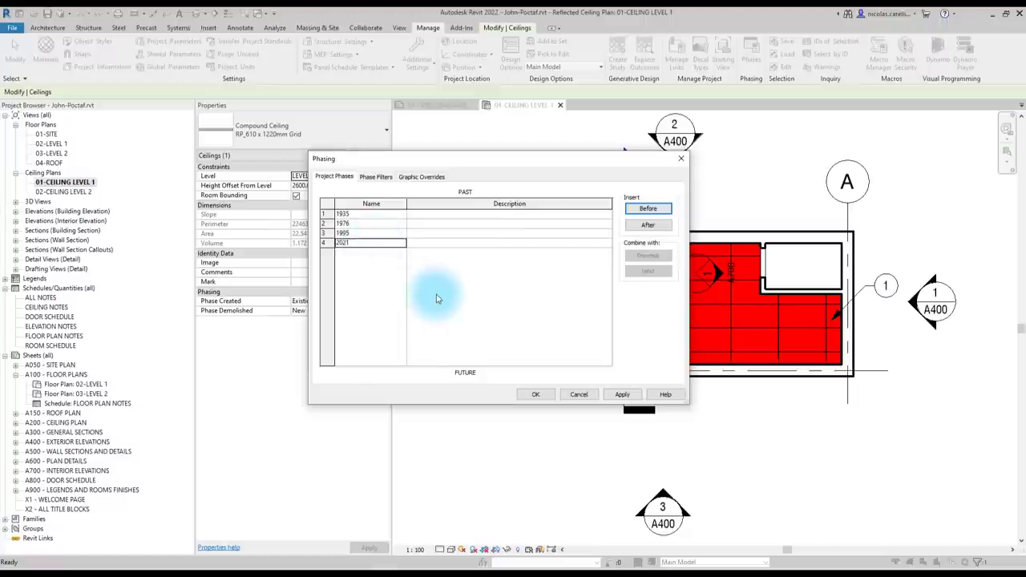
Step: Review the graphic overrides for each phase status and accept the project phase settings
click(425, 177)
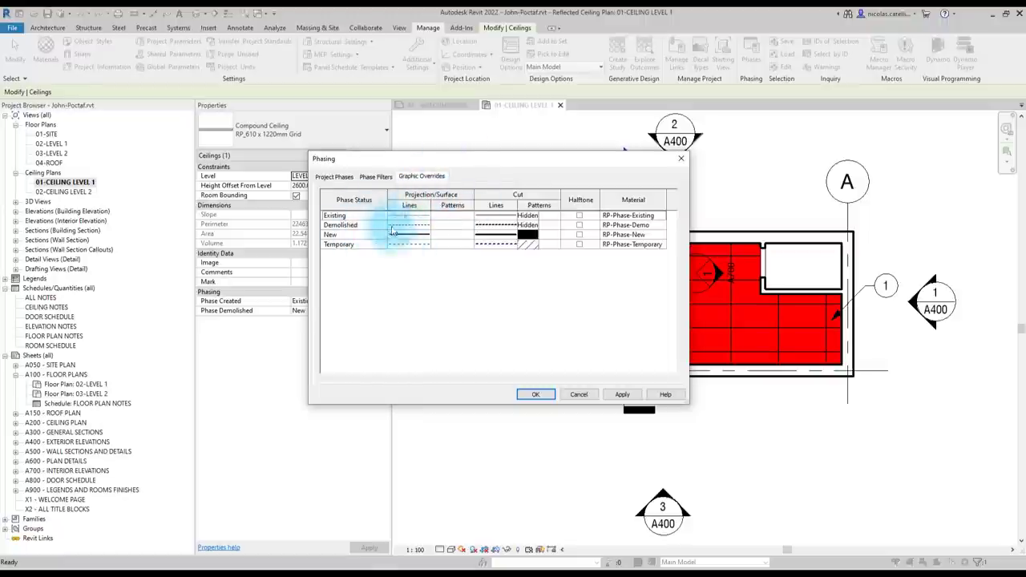
click(335, 178)
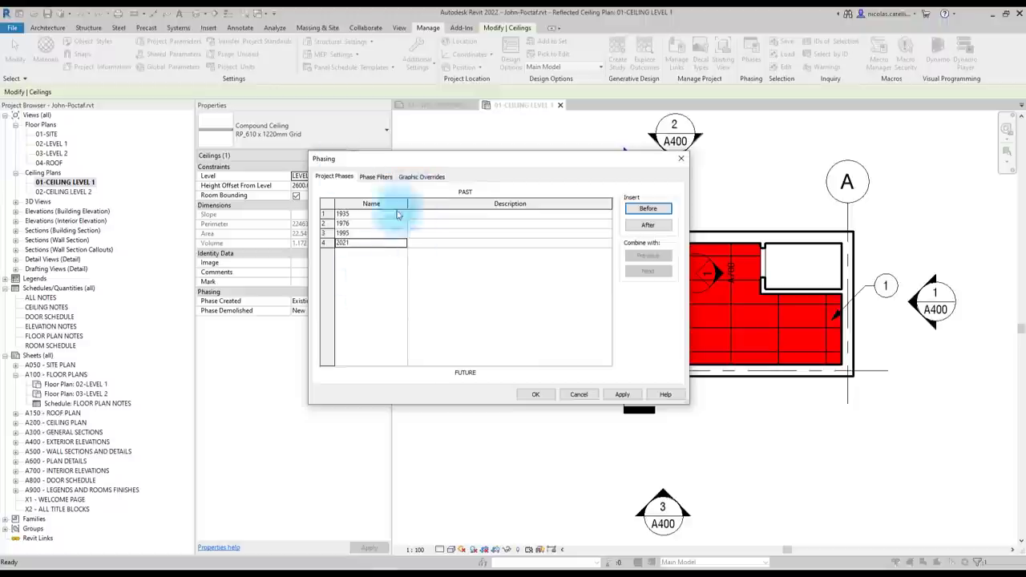
click(537, 396)
Step: Create a rule-based filter named 1935 from the ceiling plan's graphic overrides, covering the Walls and Windows categories
key(v)
key(g)
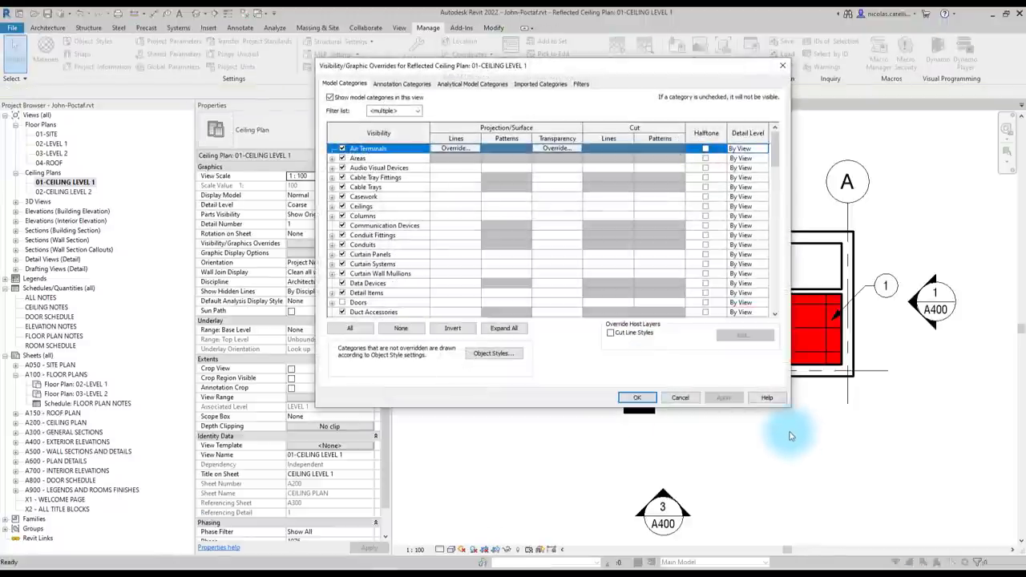
click(582, 84)
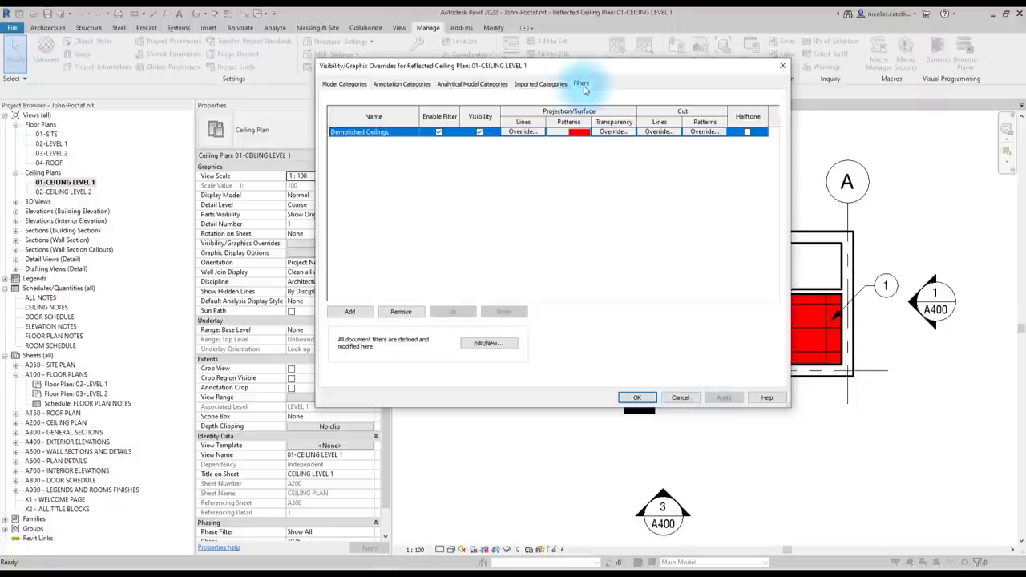
click(486, 346)
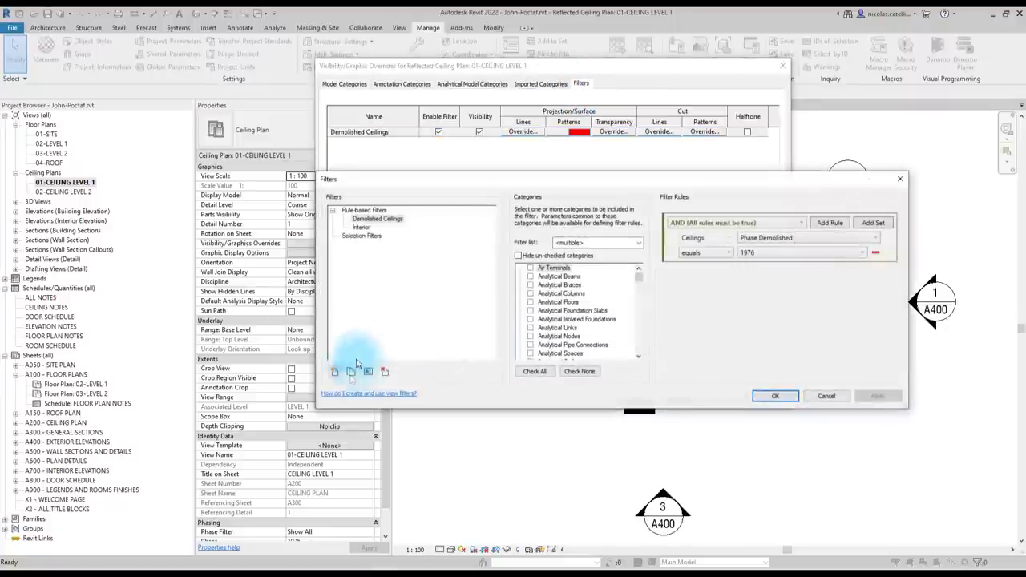
click(336, 372)
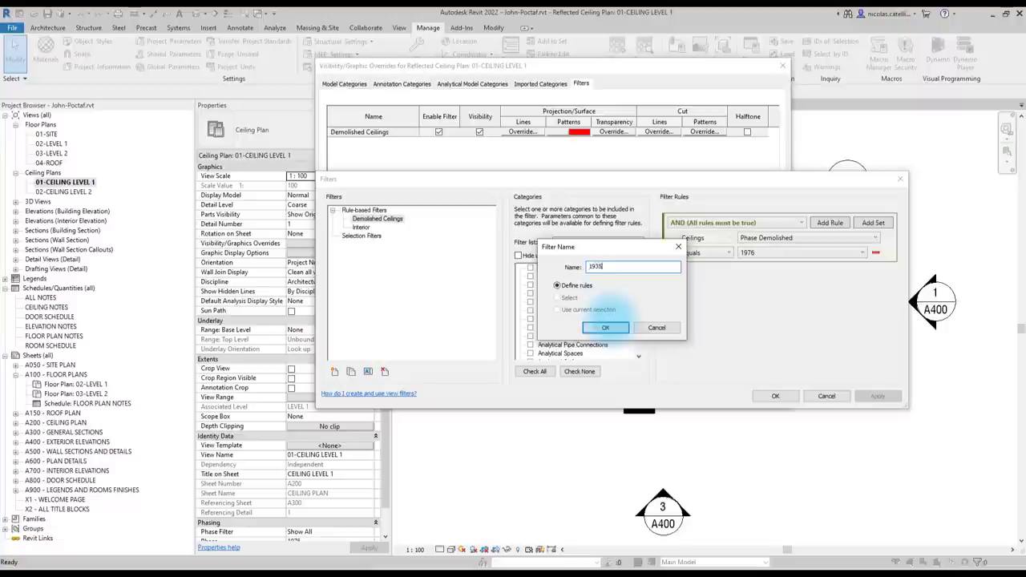
click(606, 328)
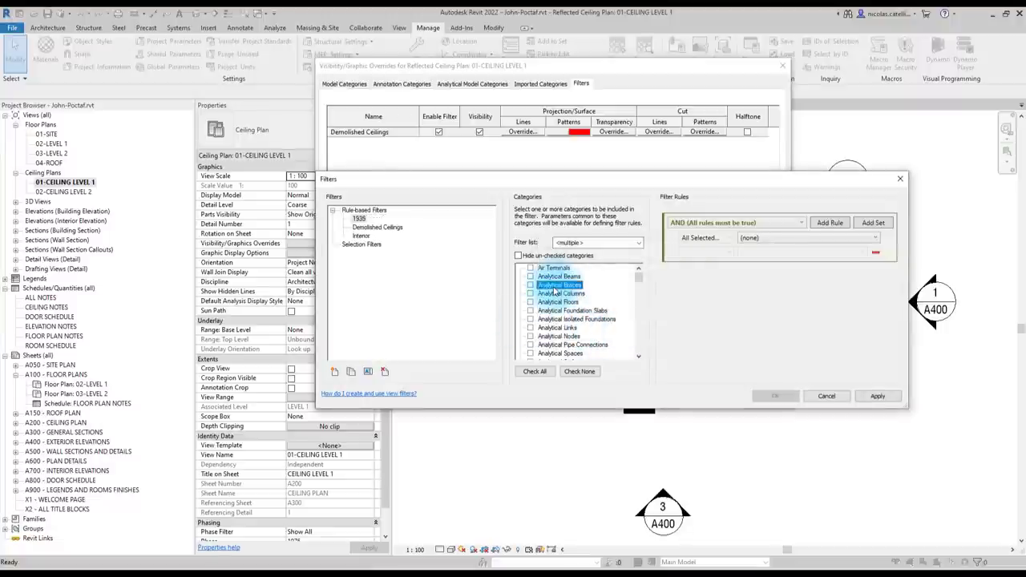
scroll(561, 313, down, 15)
click(530, 345)
click(530, 354)
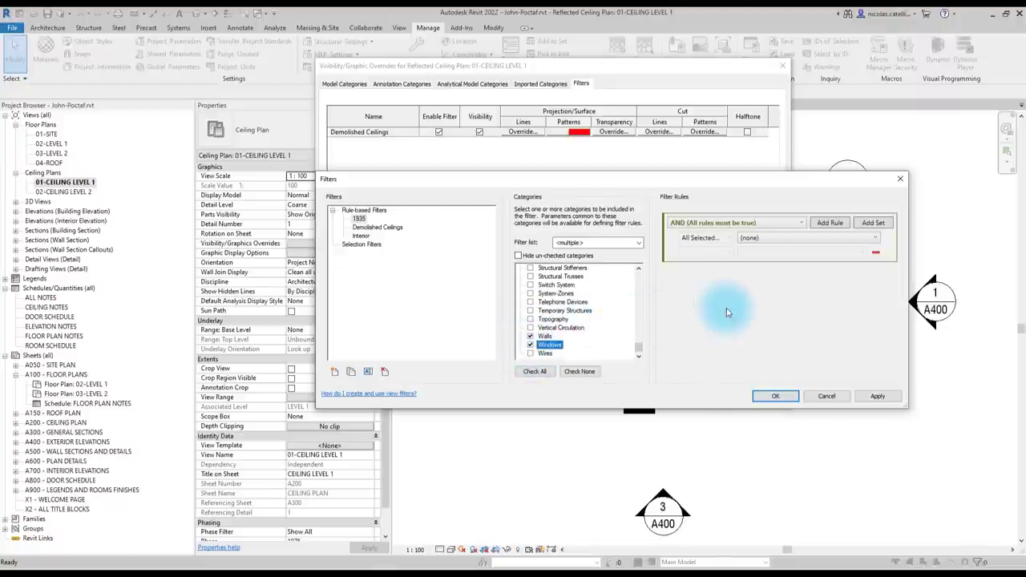
Step: Define the 1935 filter's rule as Phase Created equals 1935 and accept the filter definitions
click(664, 285)
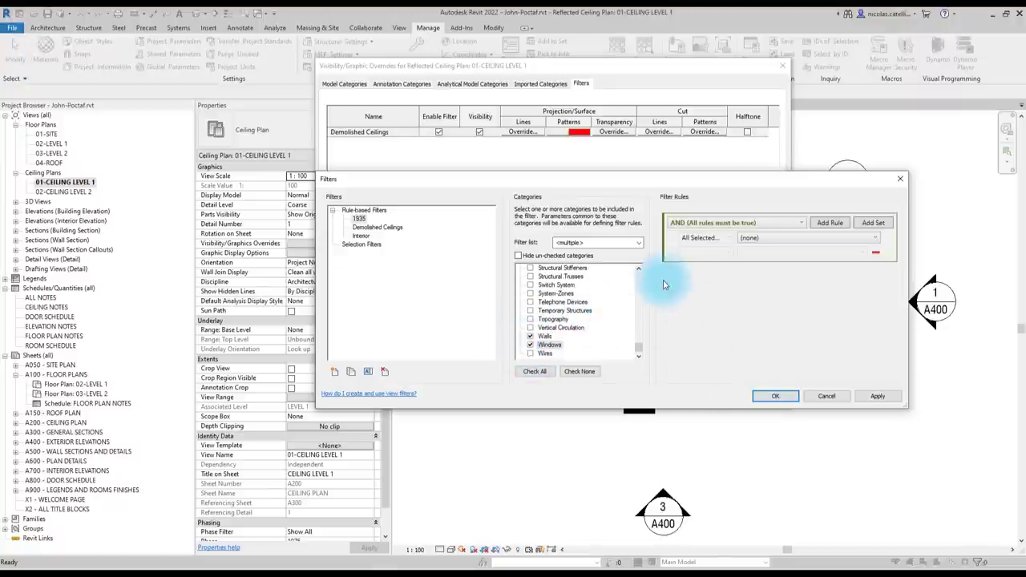
click(762, 239)
scroll(794, 337, down, 2)
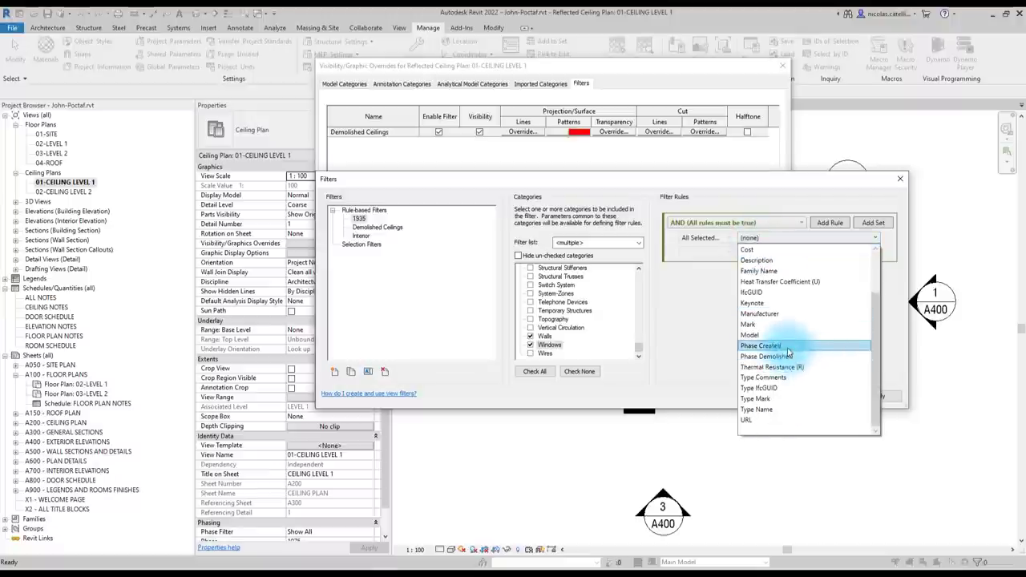
click(788, 346)
click(706, 253)
click(706, 265)
click(817, 254)
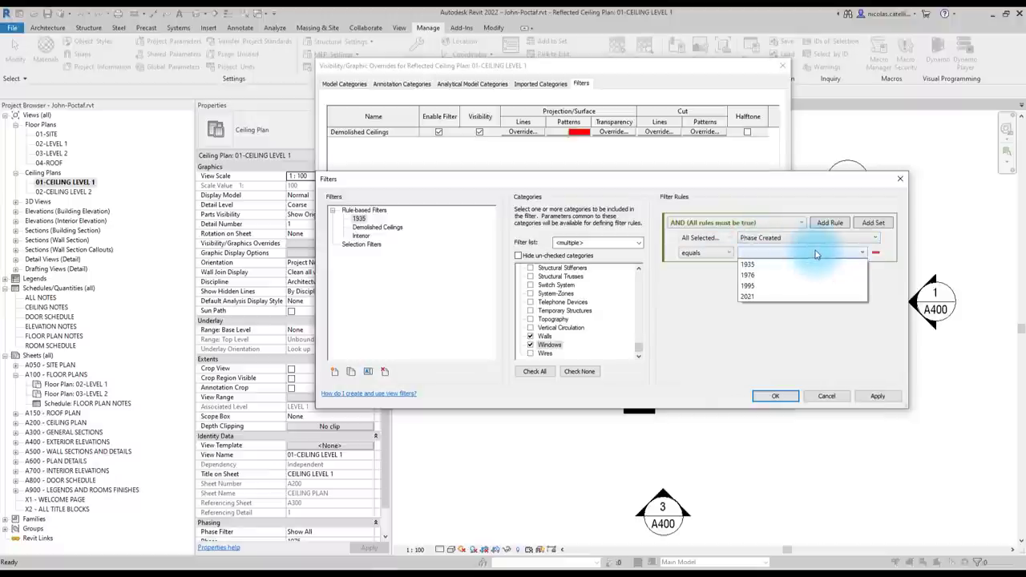
click(767, 265)
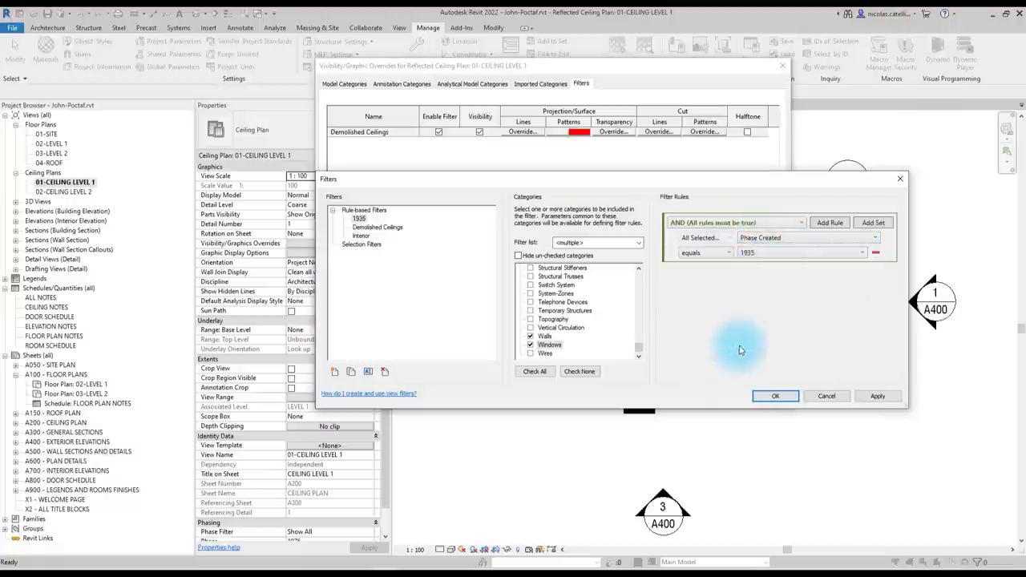
click(774, 396)
Step: Add the 1935 filter to the 01-CEILING LEVEL 1 view's graphic overrides
click(349, 312)
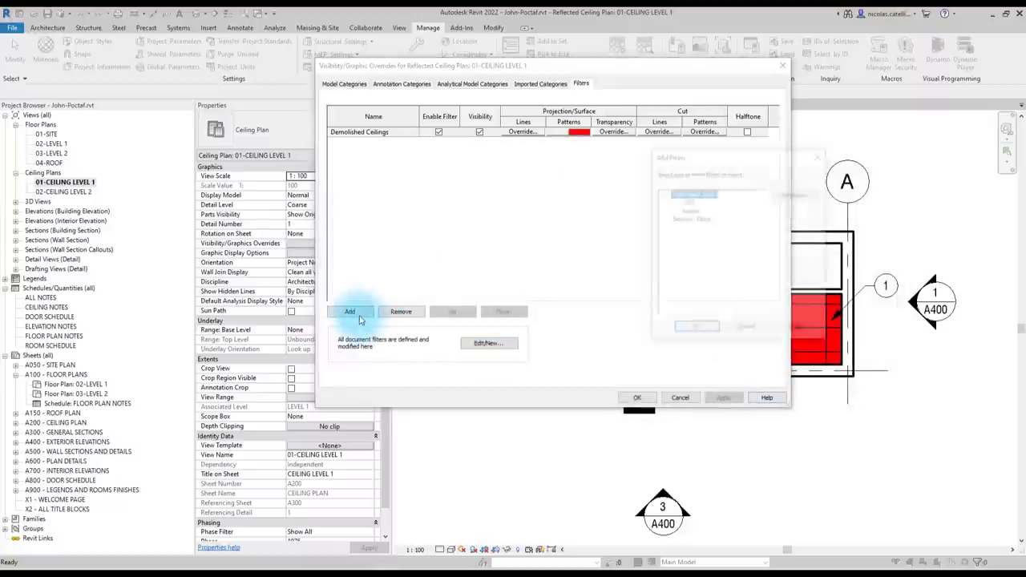
click(687, 202)
click(697, 330)
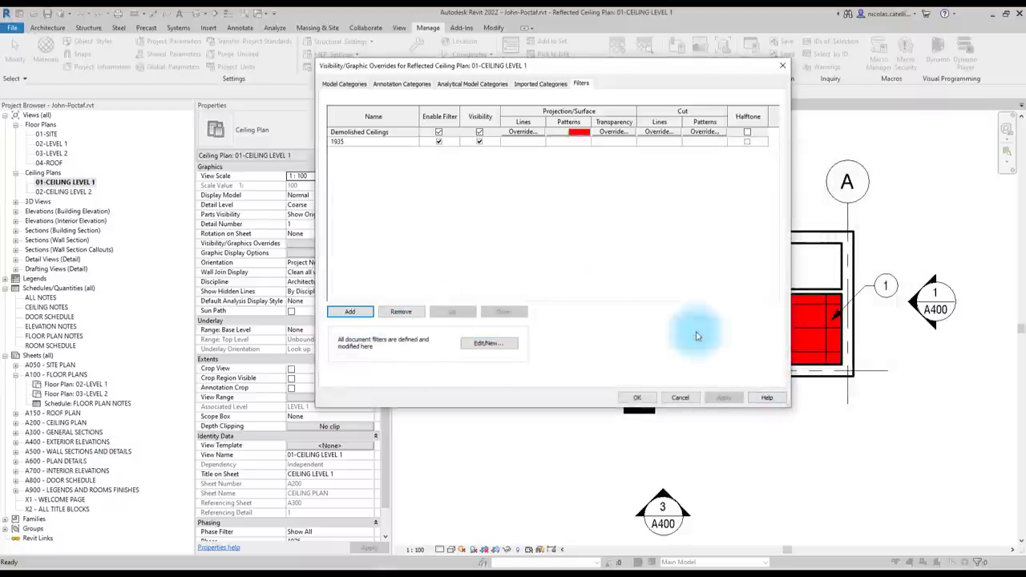
Step: Override the 1935 filter's cut background pattern with a green RGB 072-239-016 solid fill and apply the view's overrides
click(576, 142)
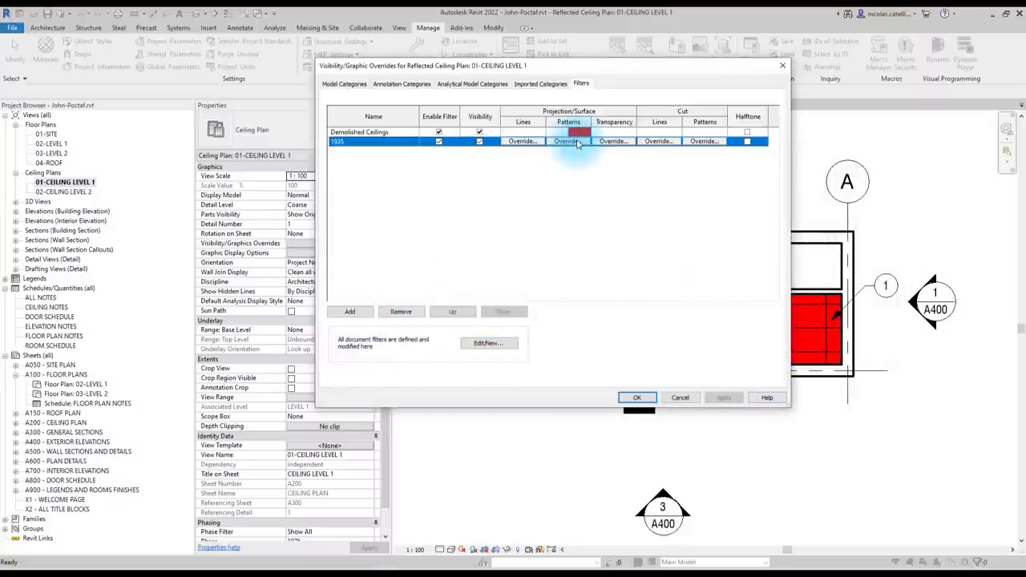
click(706, 142)
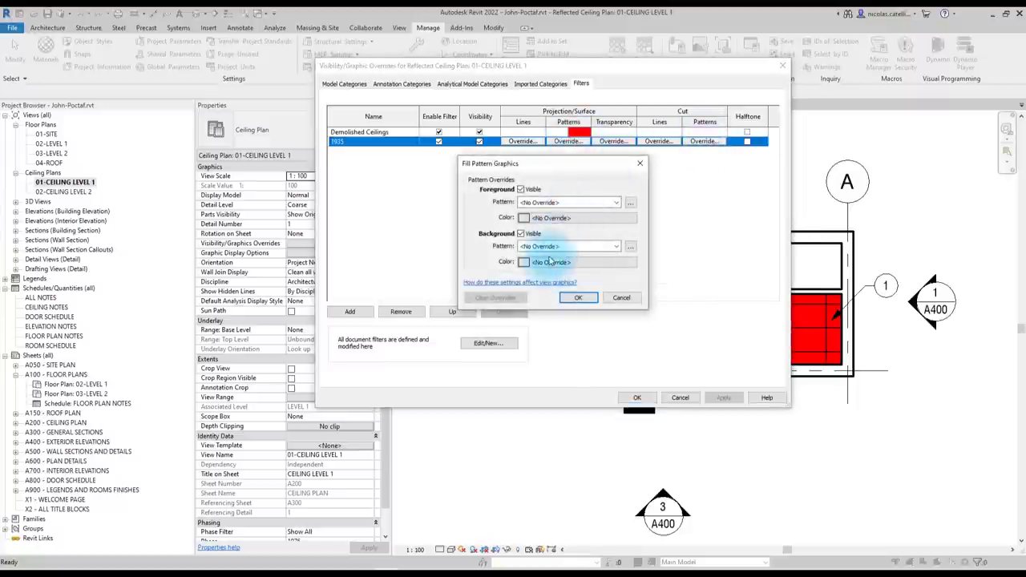
click(553, 263)
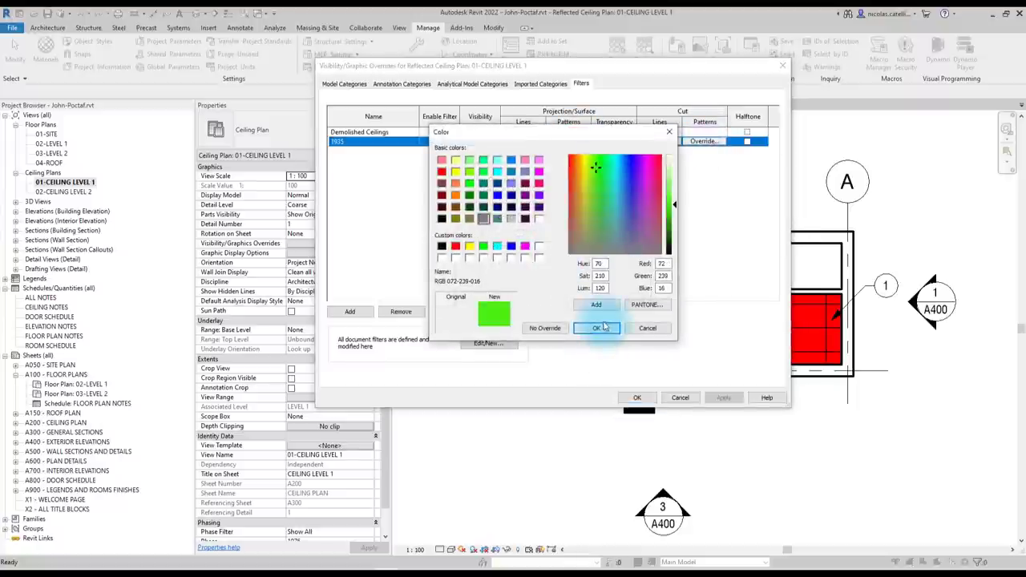
click(597, 328)
click(614, 247)
click(564, 267)
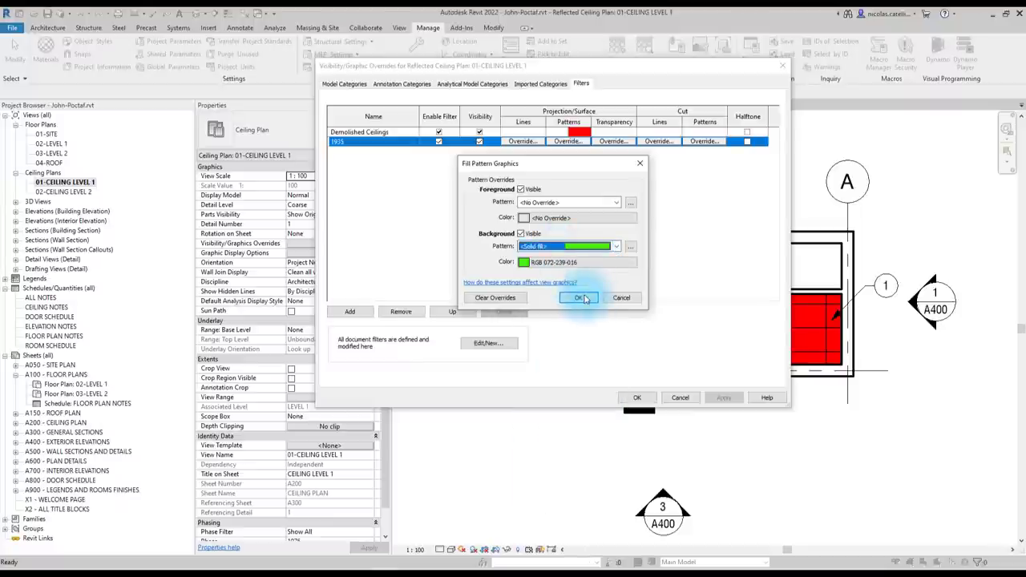
click(582, 297)
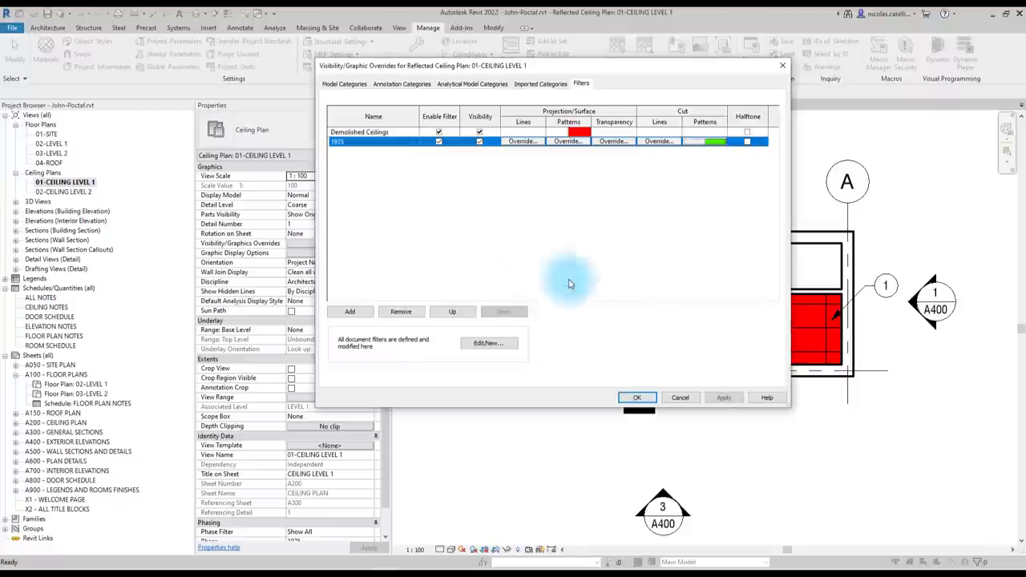
click(637, 398)
Step: Set Phase Created to 1935 for the upper and left exterior walls in the ceiling plan
click(736, 238)
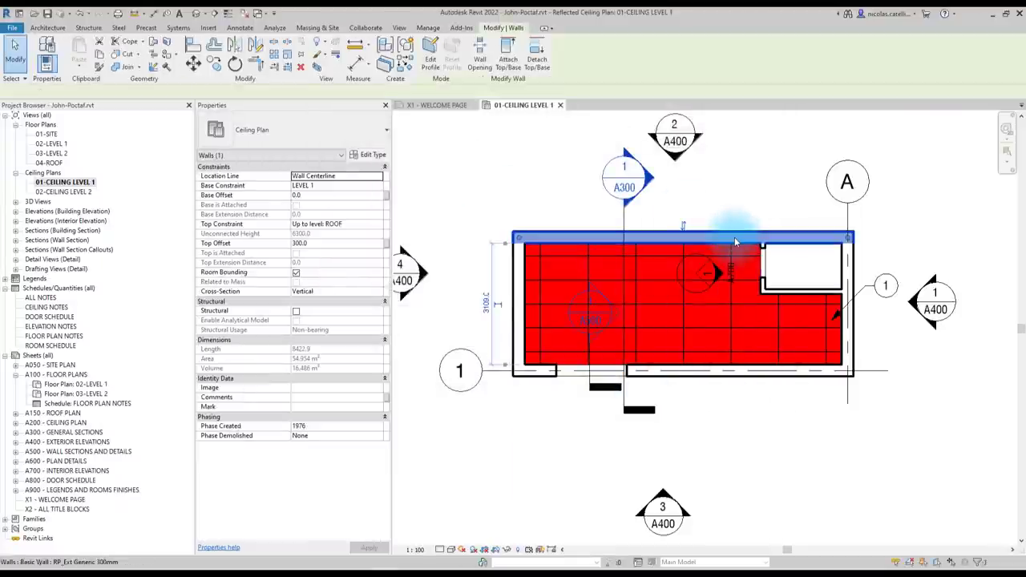
ctrl+click(519, 293)
click(380, 427)
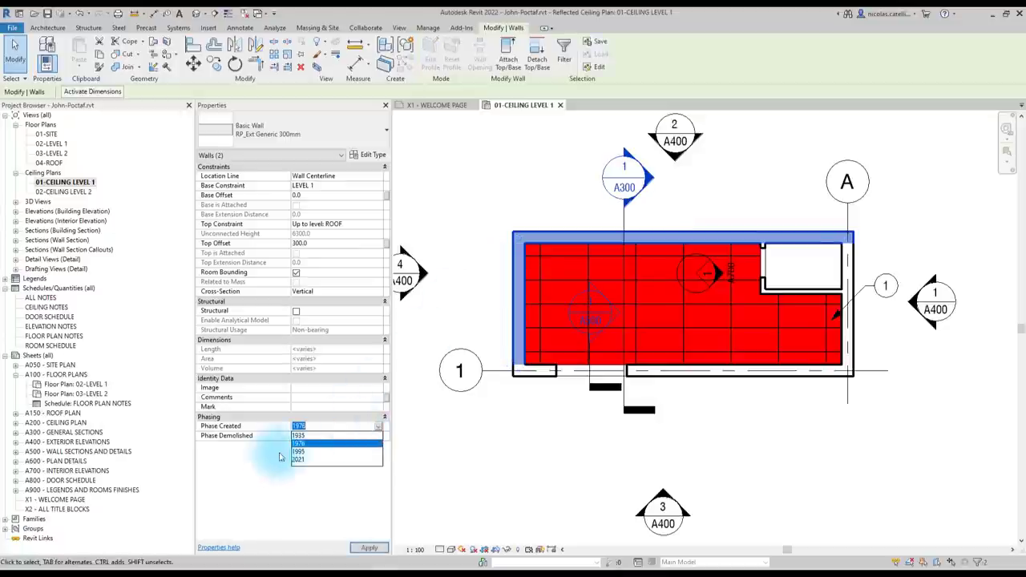
click(301, 436)
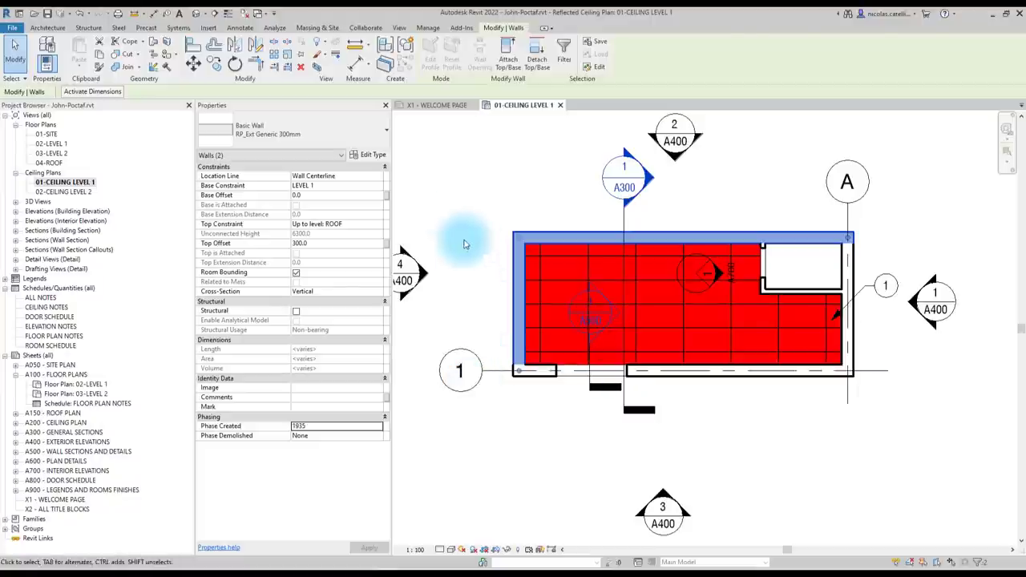
click(457, 212)
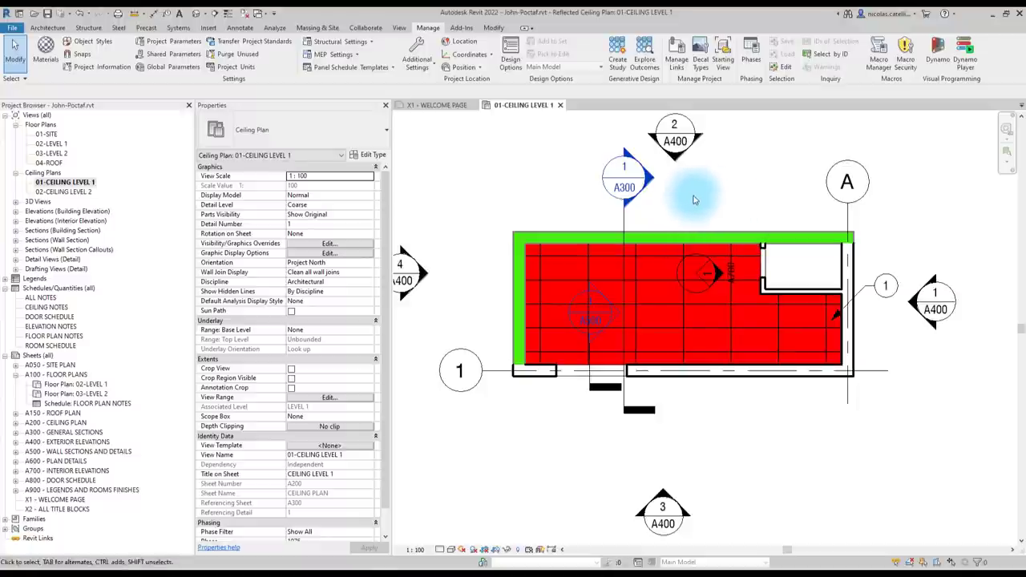
Step: Examine the phase status graphic overrides in the phasing settings, including their line styles, patterns and materials
click(751, 55)
click(422, 176)
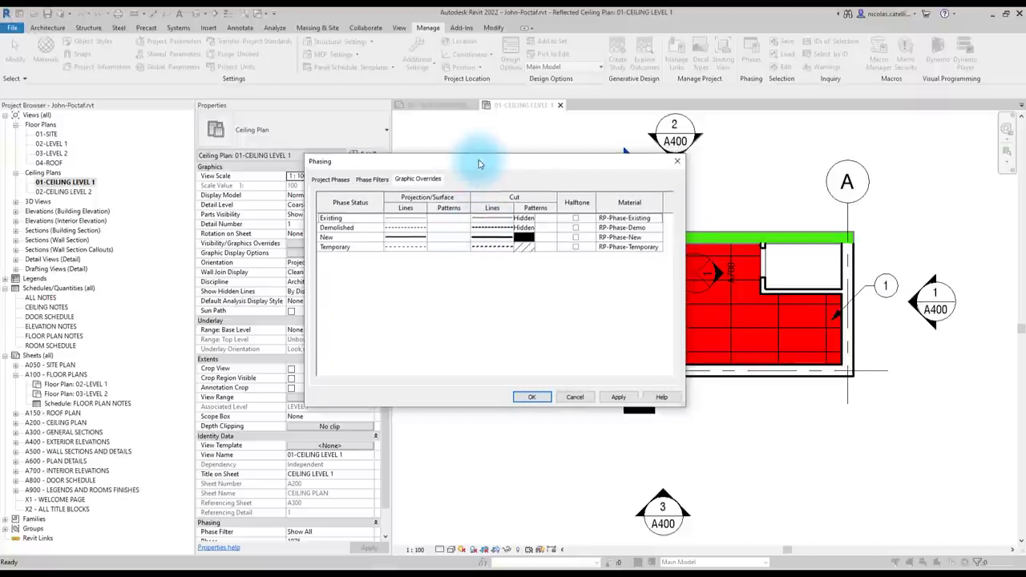
drag(483, 160, 637, 195)
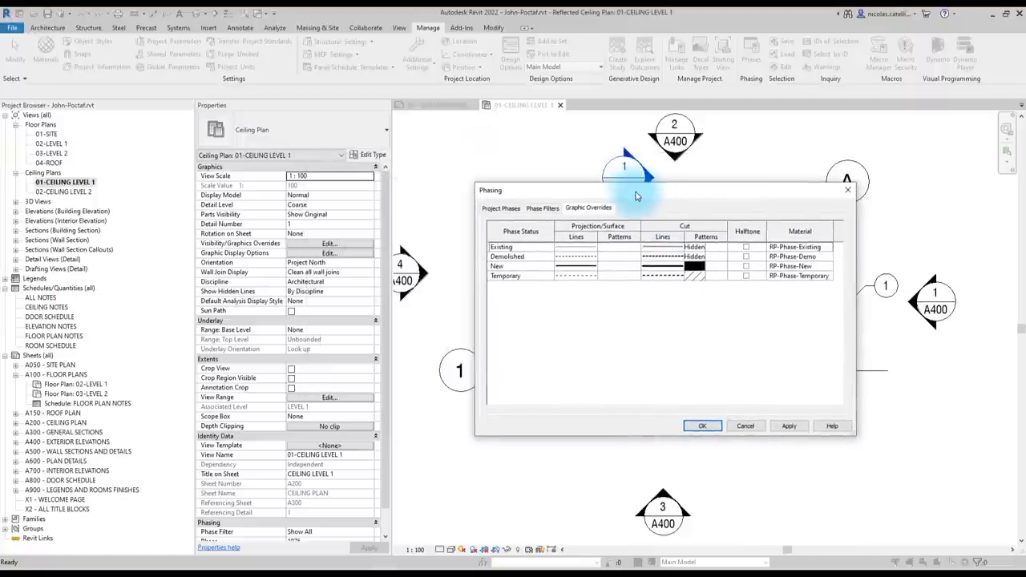
click(691, 424)
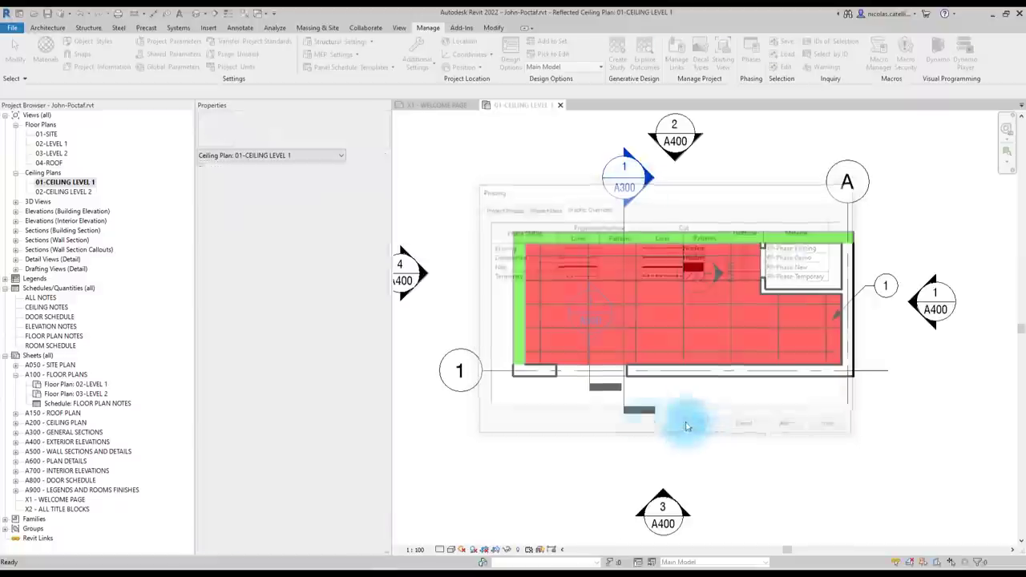
Step: Examine the filters and their color overrides applied to the 01-CEILING LEVEL 1 view
key(v)
key(g)
click(581, 84)
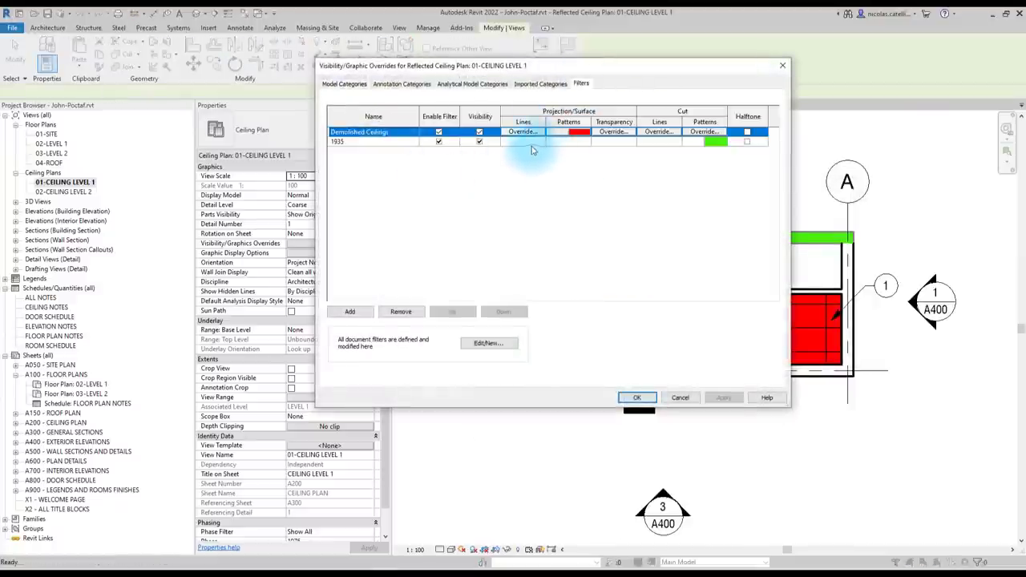
drag(544, 70, 553, 101)
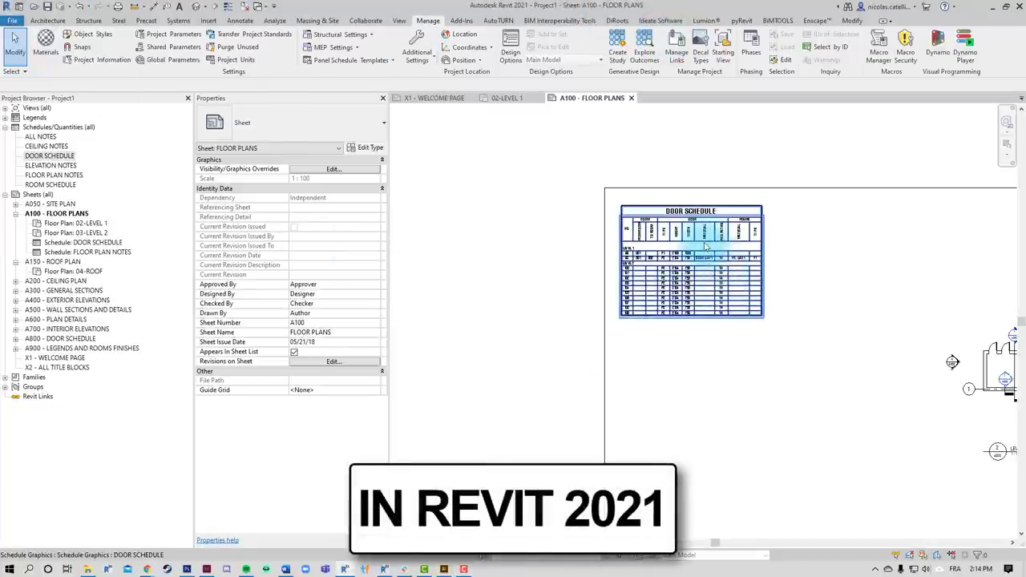
Step: Split the door schedule on sheet A100 into two side-by-side segments, with the first ending at door 103
click(710, 267)
scroll(767, 207, up, 3)
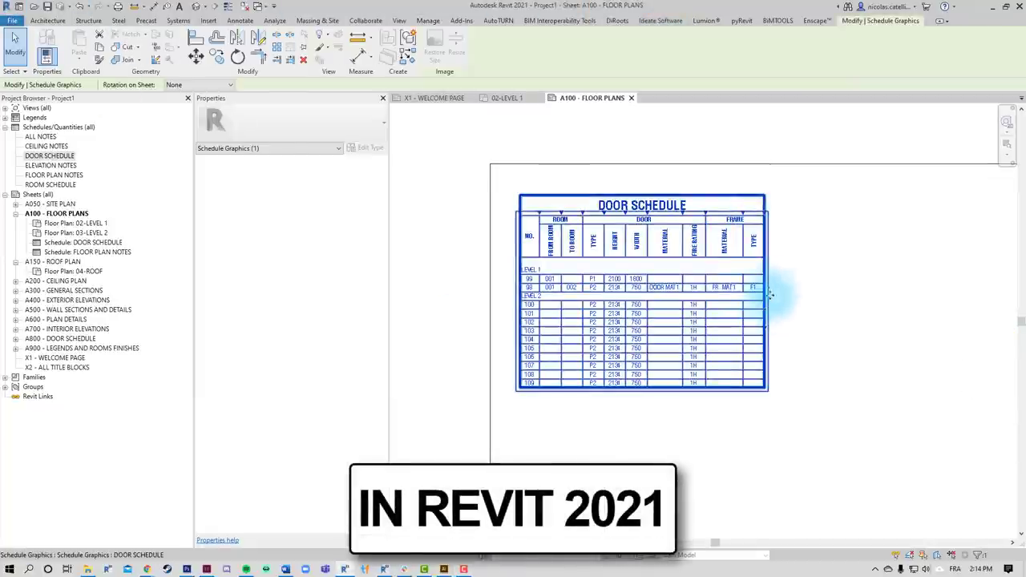
click(770, 327)
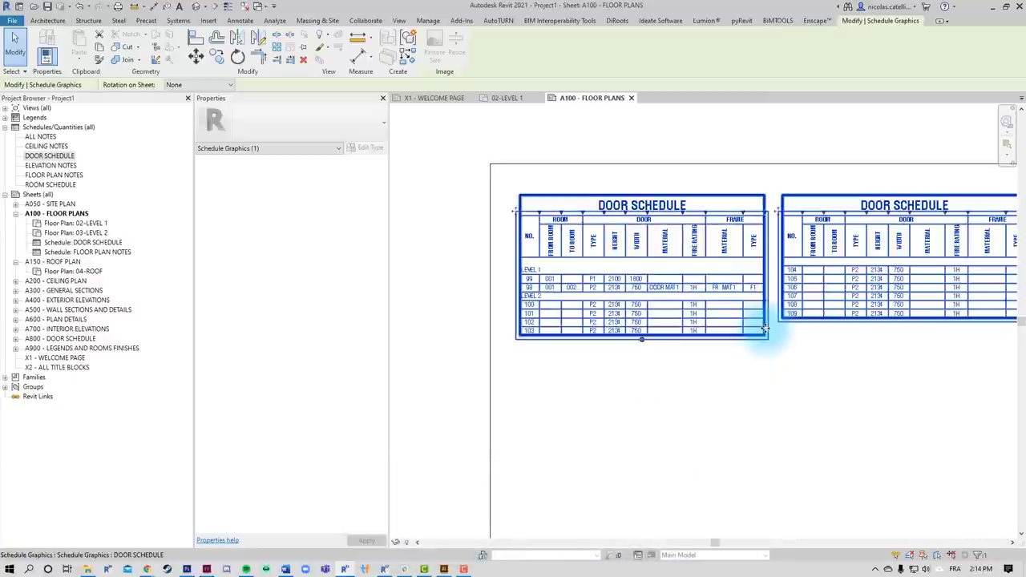
middle_drag(831, 357, 794, 328)
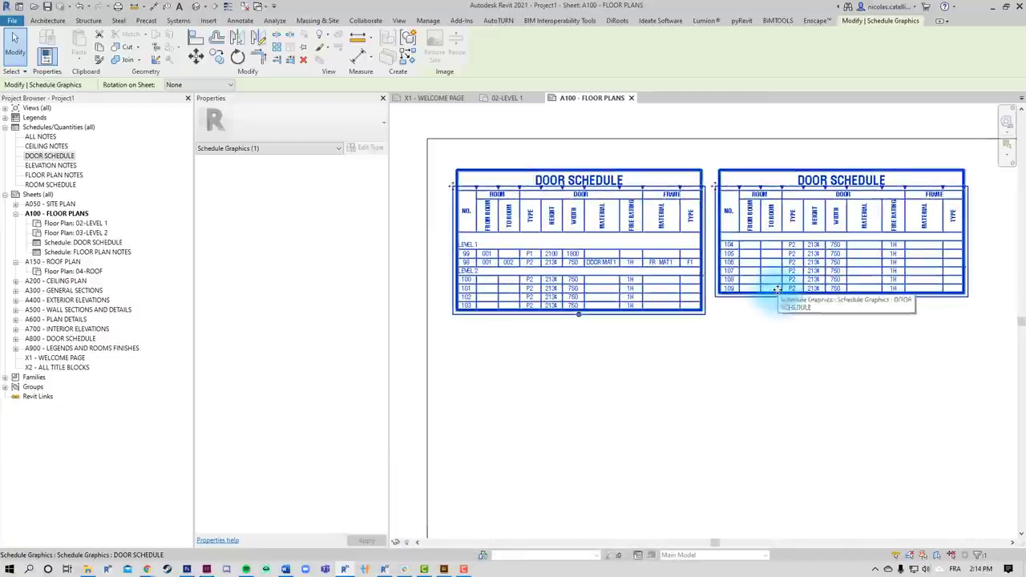
Step: Shorten the first door schedule segment to end at the LEVEL 2 heading, and merge the second segment back into it
drag(578, 314, 580, 286)
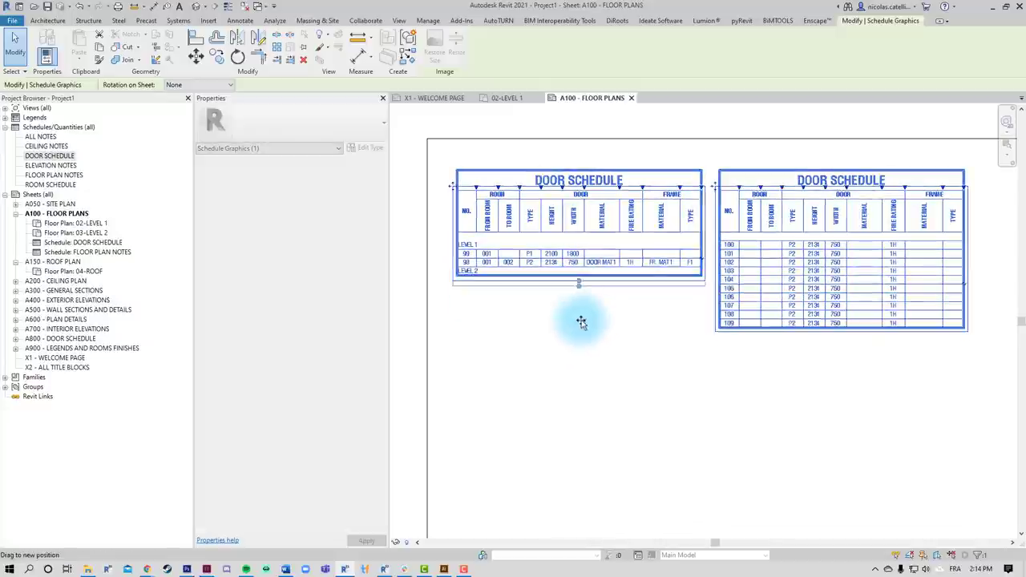
drag(581, 322, 580, 322)
mouse_move(717, 186)
mouse_down()
mouse_move(753, 187)
mouse_move(711, 184)
mouse_up()
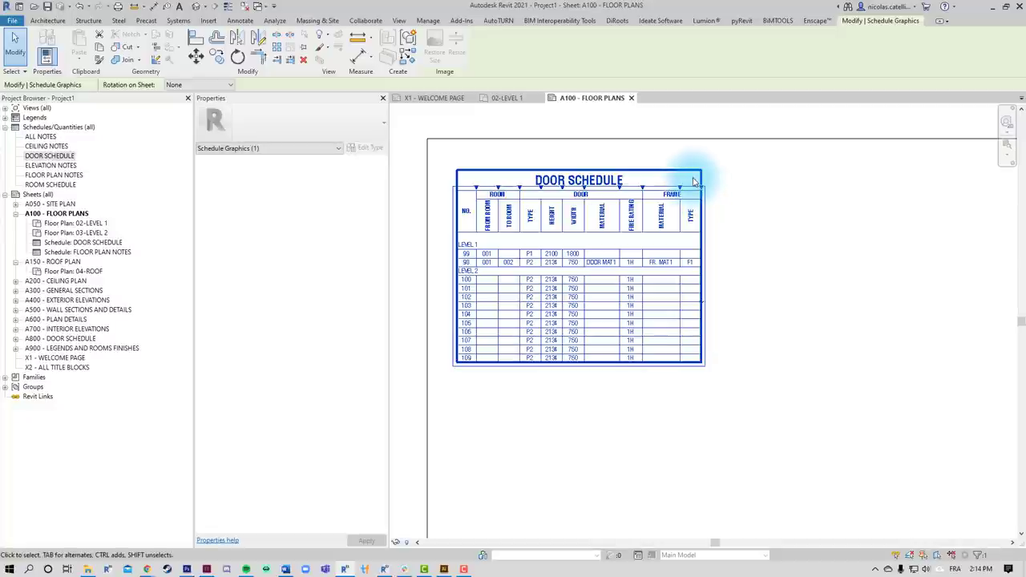
click(782, 258)
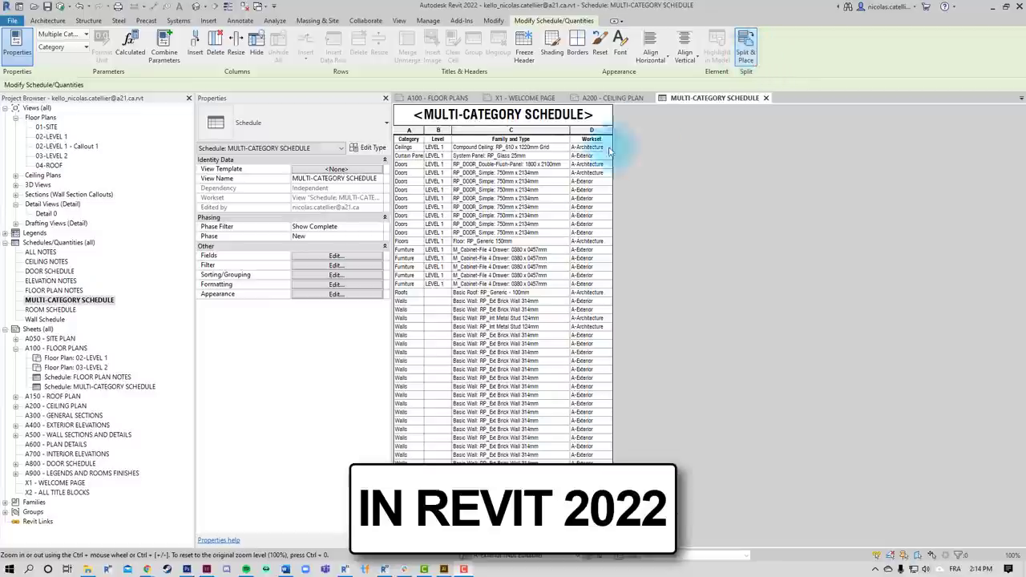
Step: Split the multi-category schedule evenly across sheets A100 - FLOOR PLANS and A150 - ROOF PLAN, placing it at the lower left of the sheet
click(747, 55)
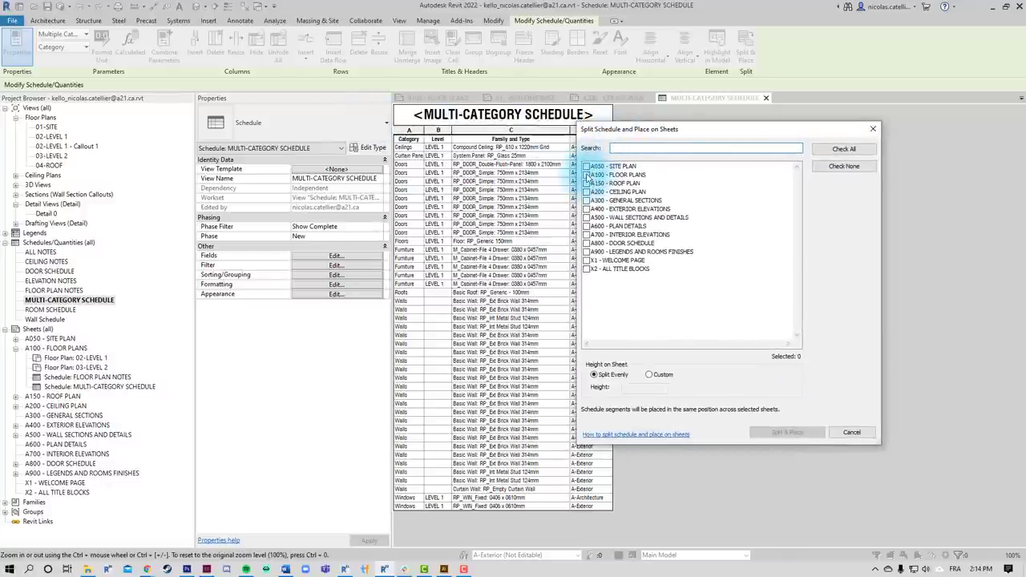
click(586, 175)
click(586, 184)
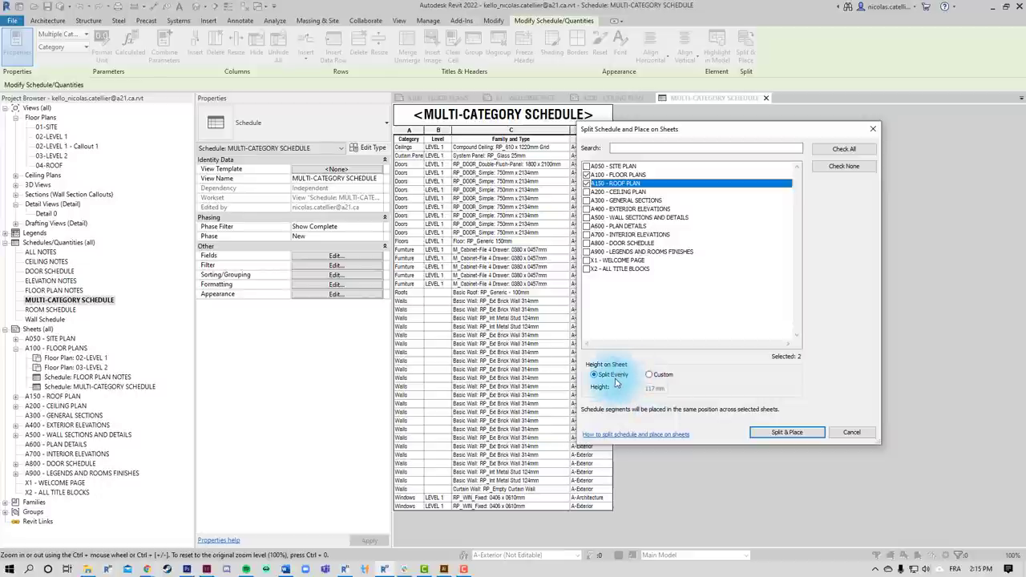
click(776, 434)
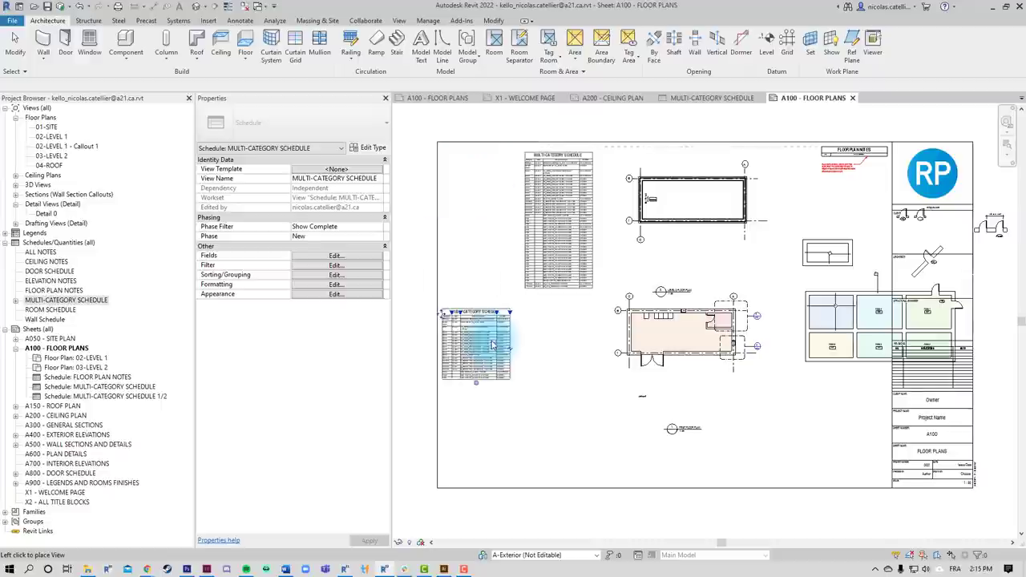
click(488, 343)
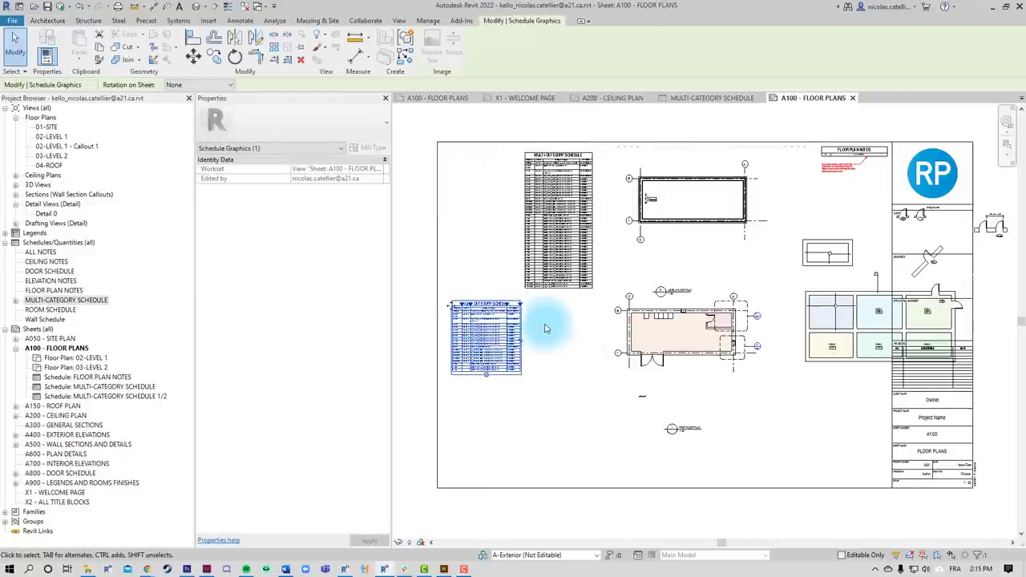
click(551, 319)
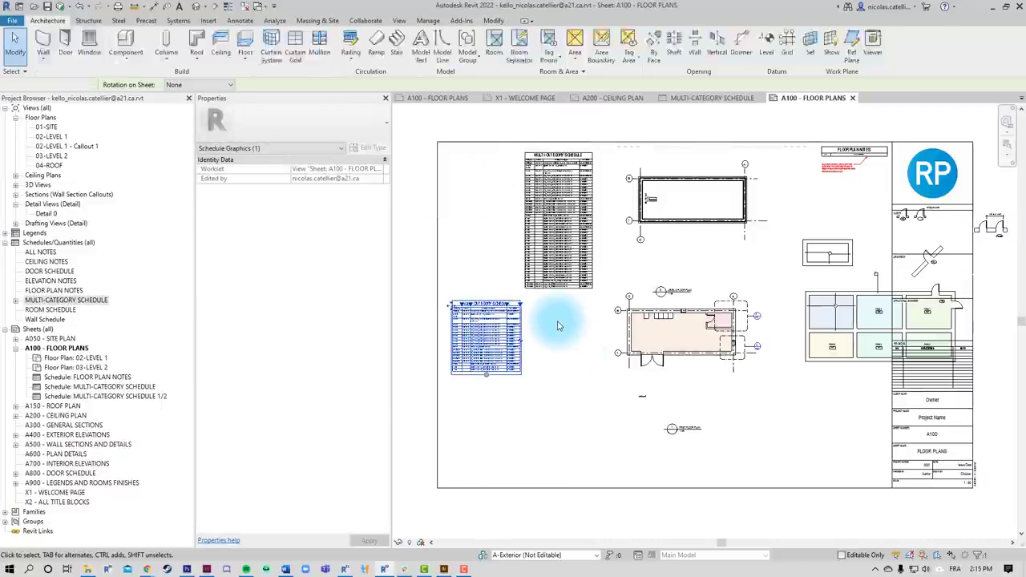
Step: Open sheet A150 - ROOF PLAN and inspect the multi-category schedule segment placed on it
double_click(58, 406)
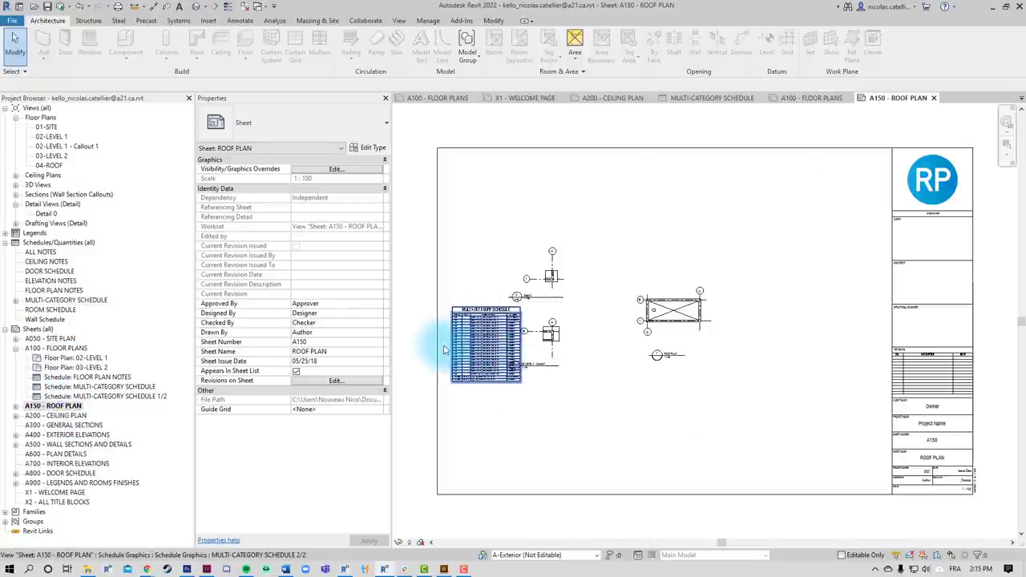
scroll(429, 332, up, 5)
scroll(459, 261, down, 4)
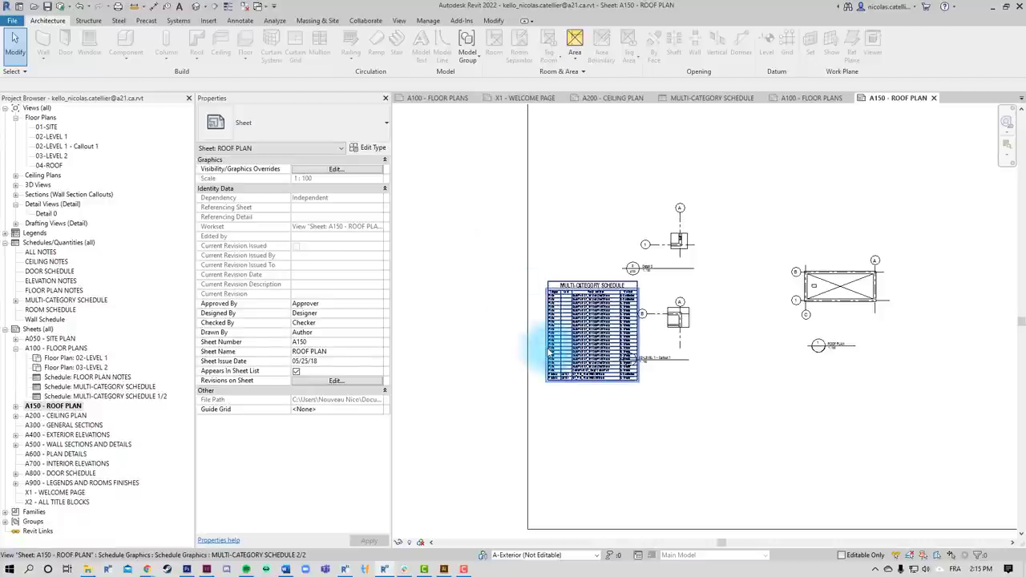
Step: On sheet A100 - FLOOR PLANS, shorten the first multi-category schedule segment so that it ends at the Floors row
double_click(56, 348)
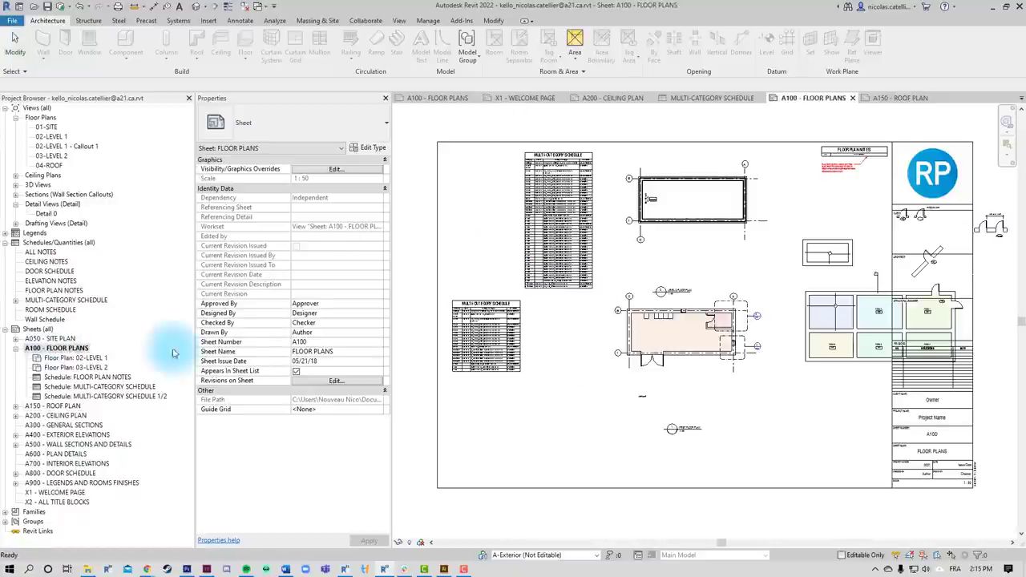
scroll(562, 377, up, 4)
click(672, 399)
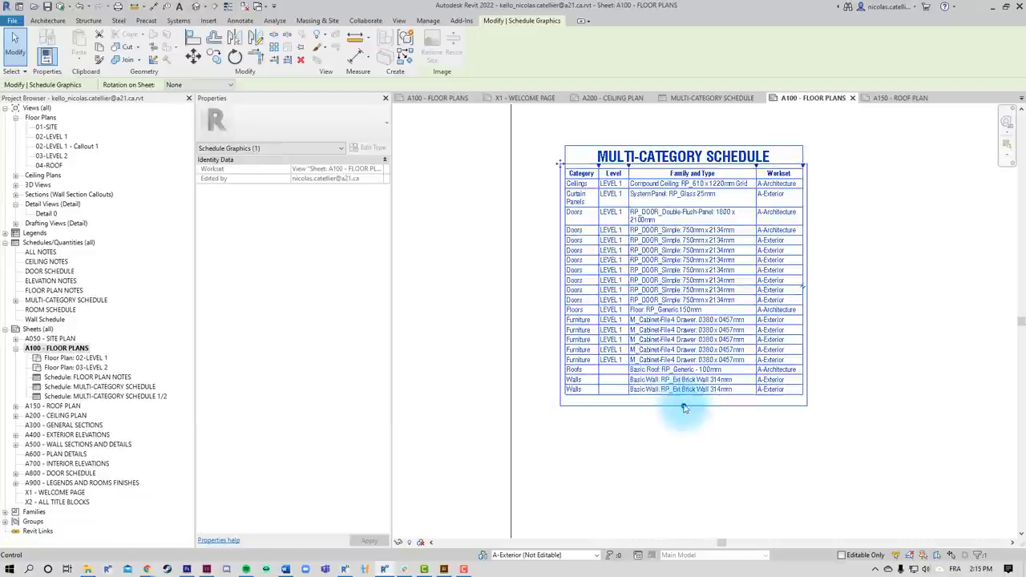
drag(683, 409, 687, 321)
click(665, 394)
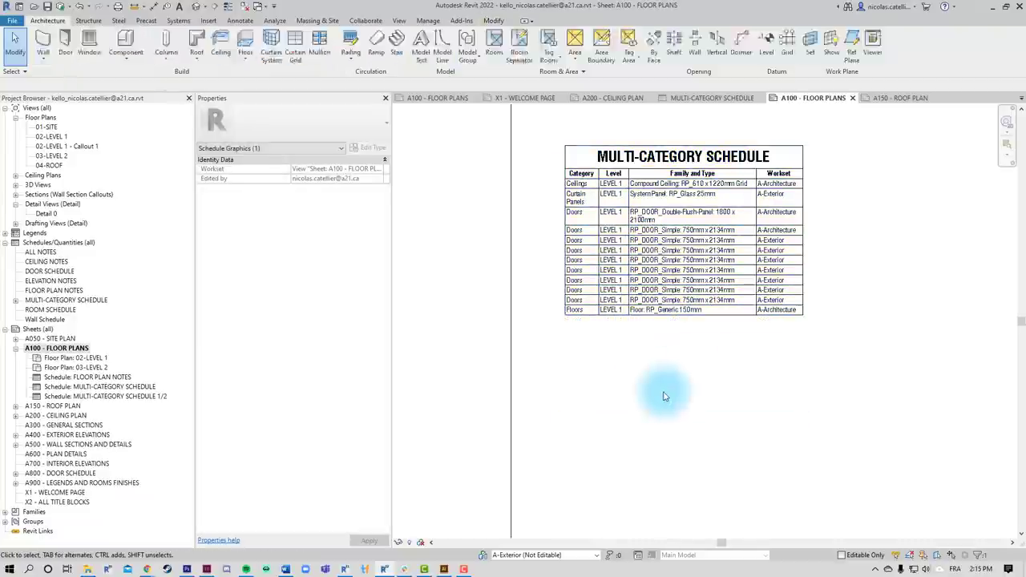
Step: Compare the rows of the second schedule segment on sheet A150 with those of the first segment on sheet A100
double_click(54, 406)
scroll(513, 413, up, 2)
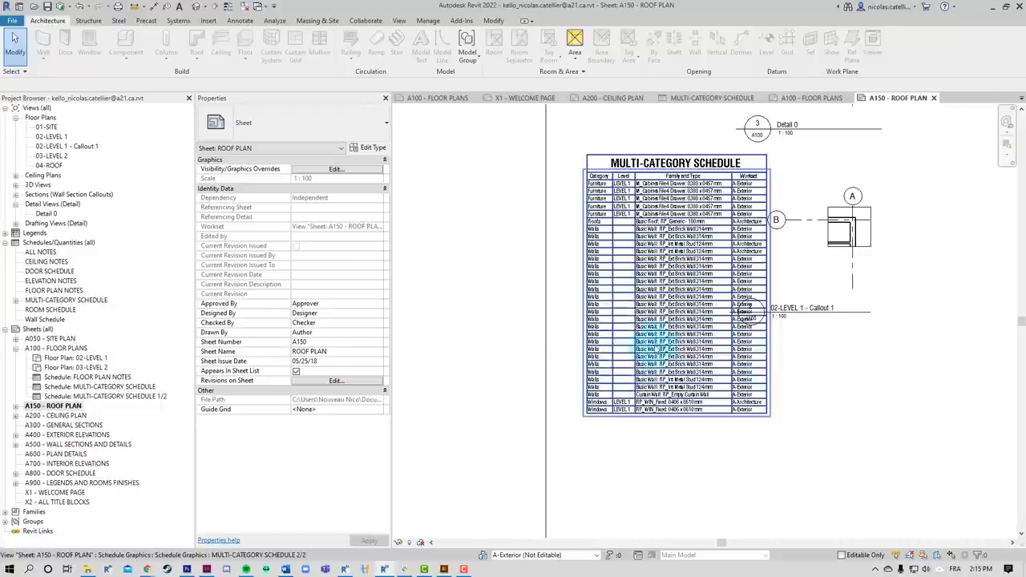
click(662, 321)
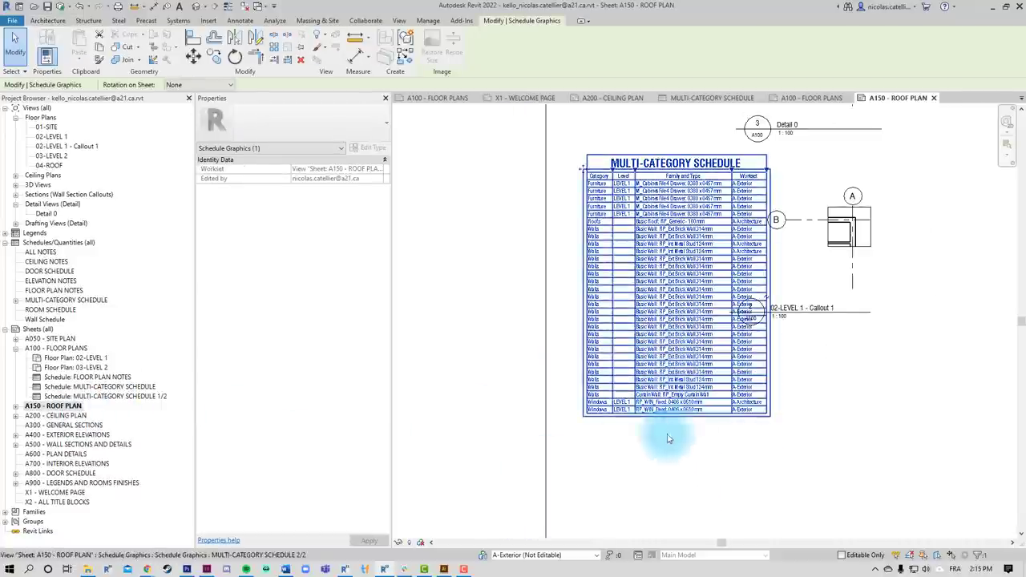
scroll(662, 397, up, 1)
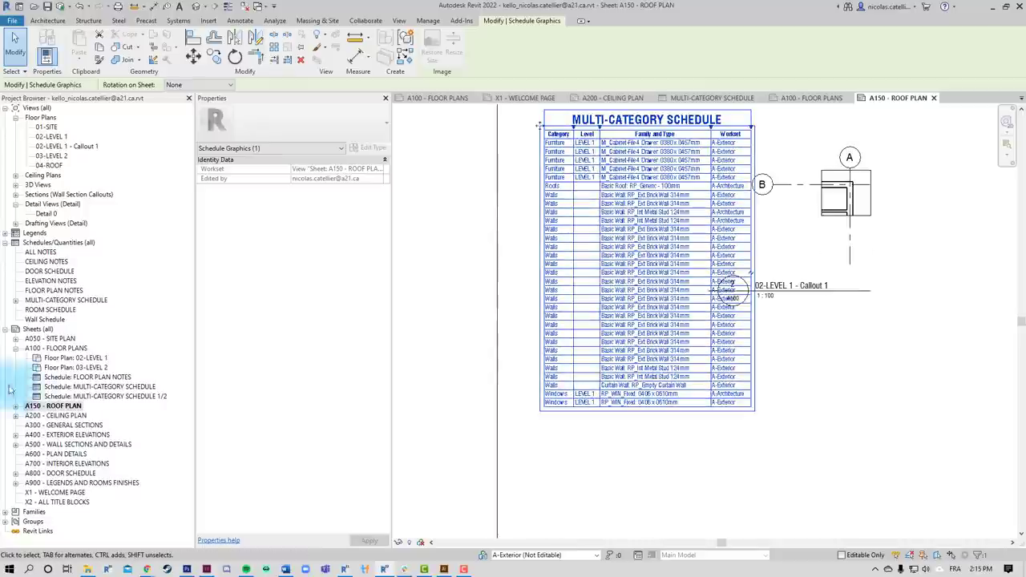
double_click(56, 348)
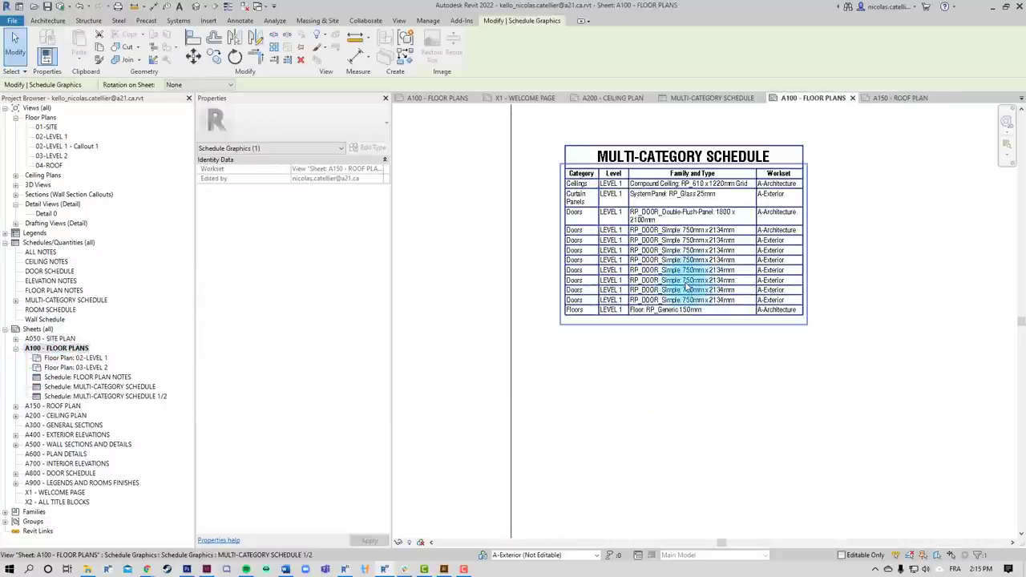
key(Escape)
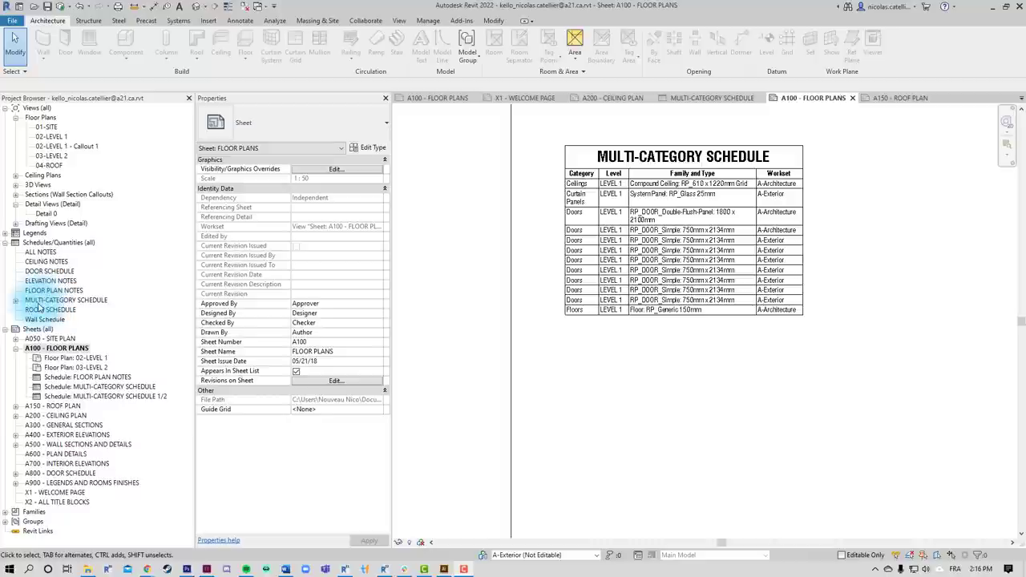
Step: List the segments of the multi-category schedule in the project and open the schedule from one of them
click(48, 300)
click(15, 300)
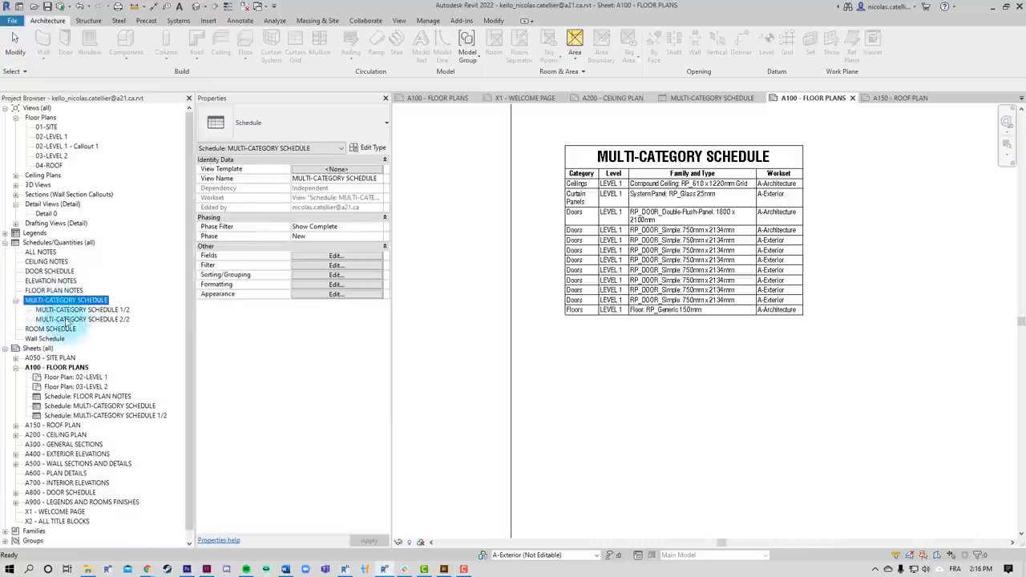
click(120, 319)
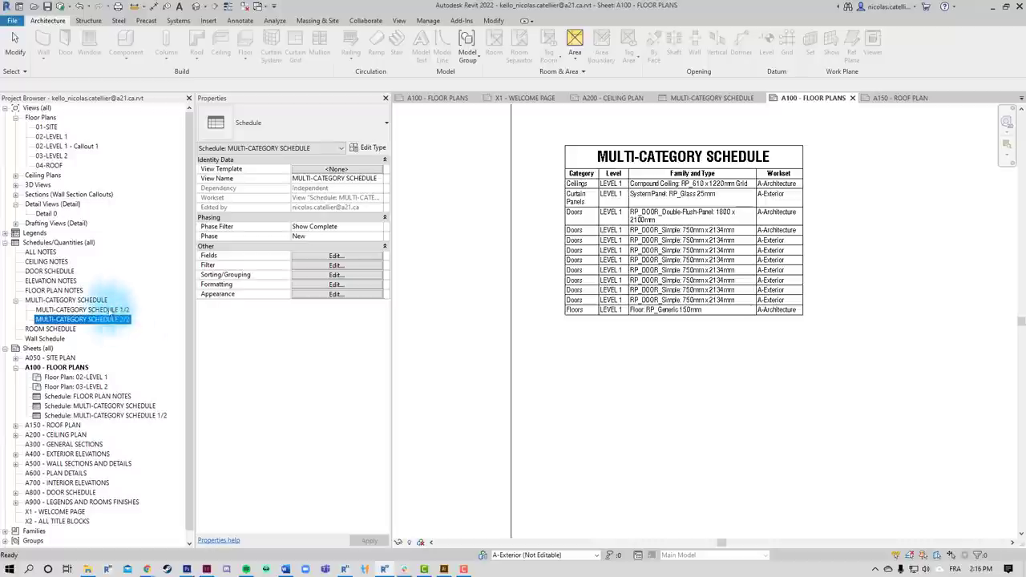
double_click(102, 318)
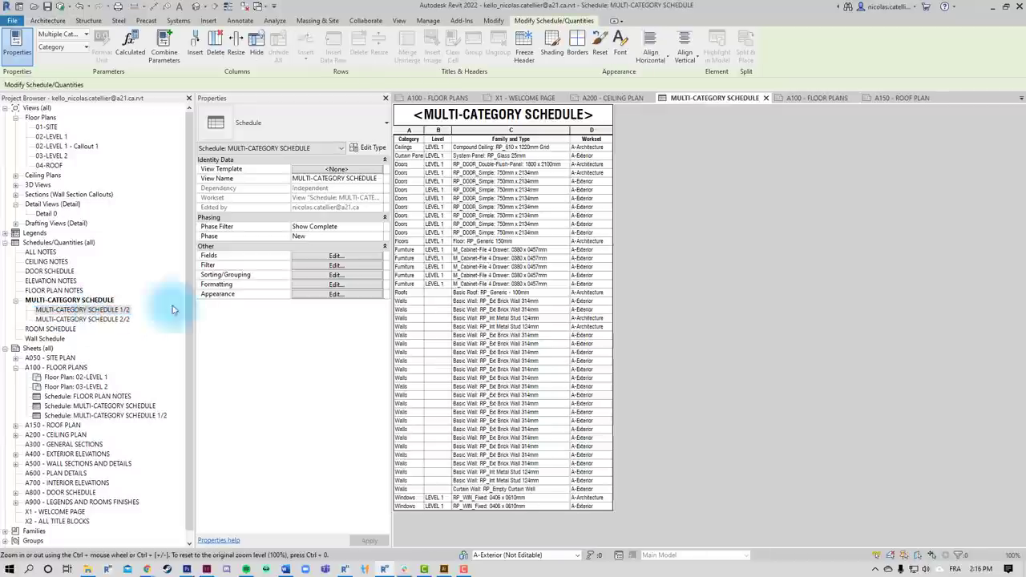
click(98, 310)
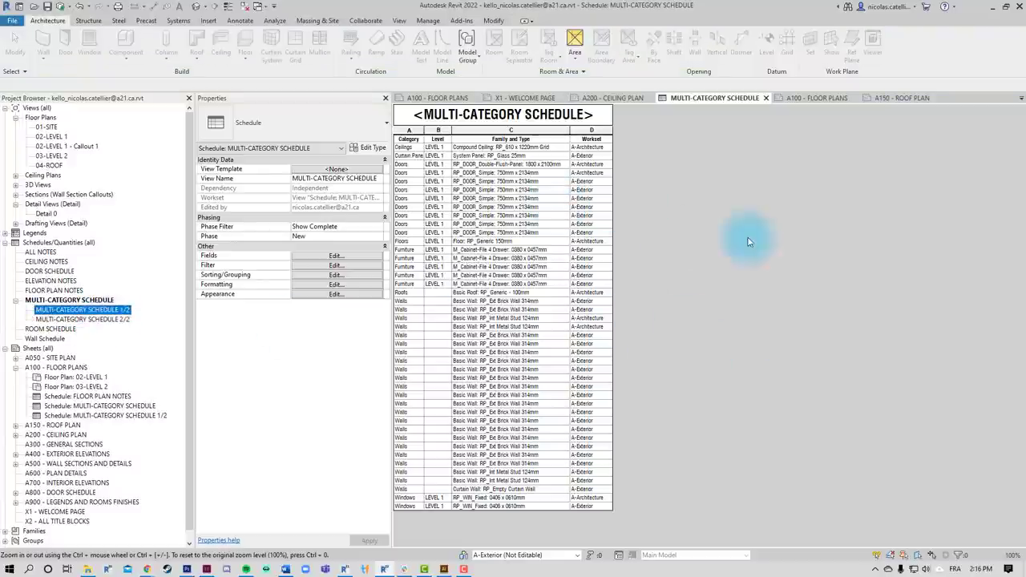
Step: Place the full multi-category schedule on sheet A100 - FLOOR PLANS, to the right of the existing first segment
click(70, 302)
drag(61, 305, 88, 369)
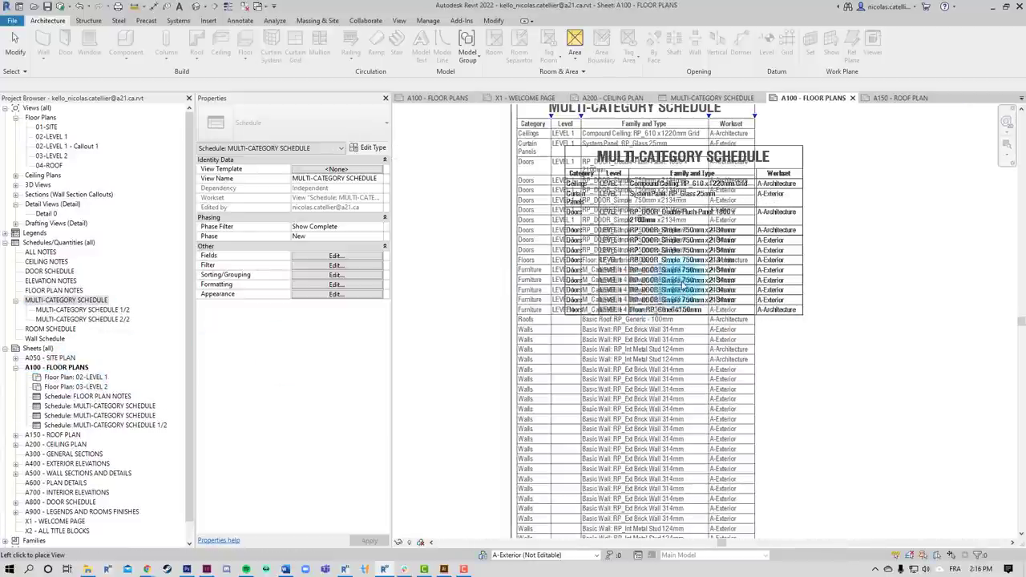
scroll(623, 330, down, 3)
click(733, 449)
Step: Place another copy of segment MULTI-CATEGORY SCHEDULE 1/2 on sheet A100, below the existing first segment
drag(80, 320, 534, 366)
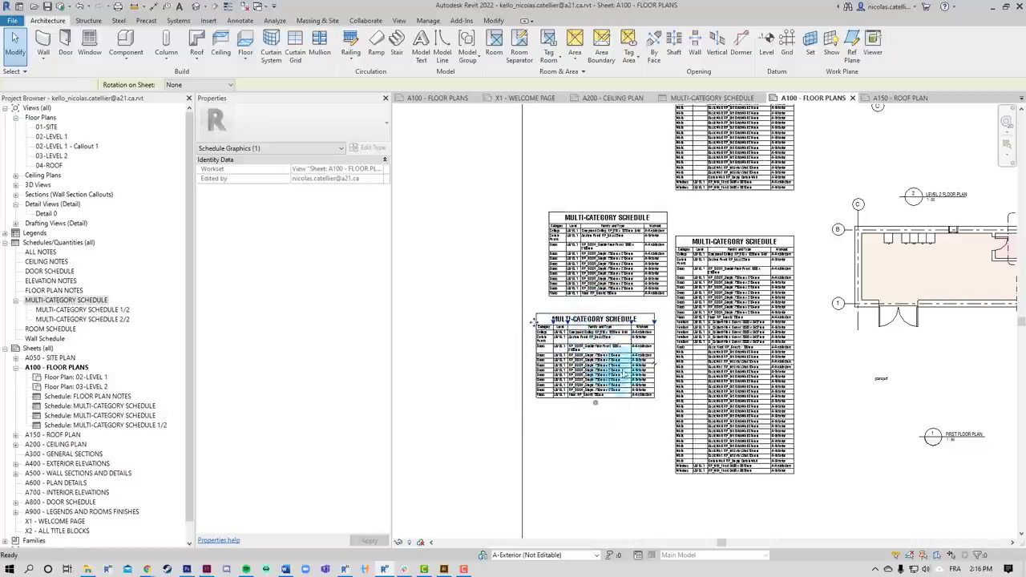
click(616, 354)
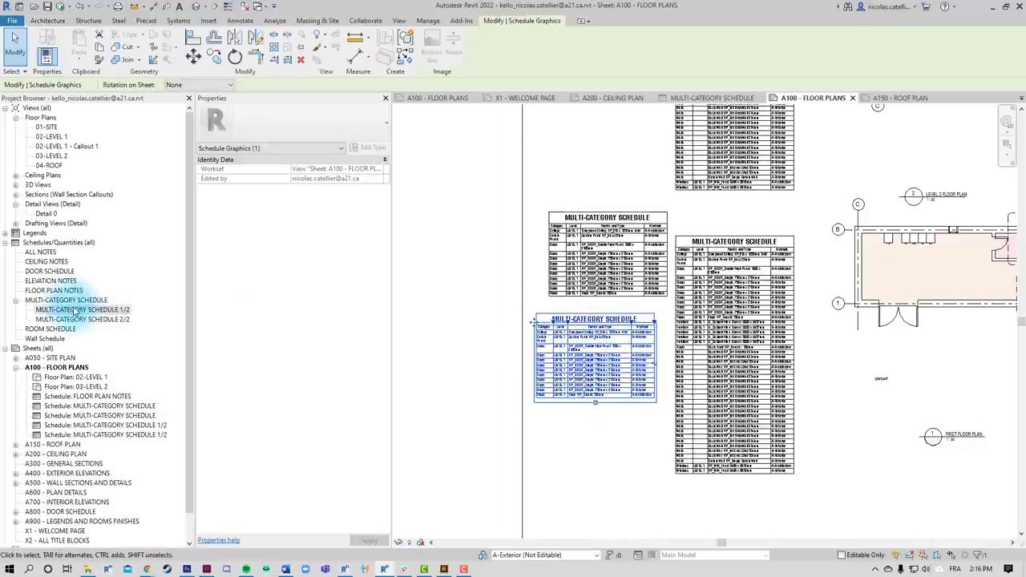
double_click(77, 309)
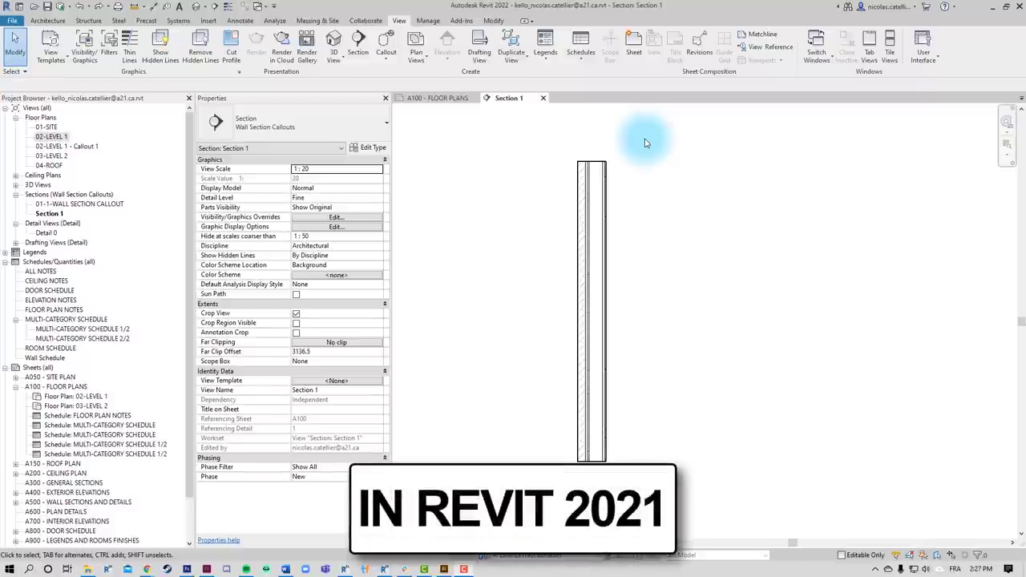
Step: Set the exterior brick wall in Section 1 to a Slanted cross-section with a 15° angle from vertical
click(585, 240)
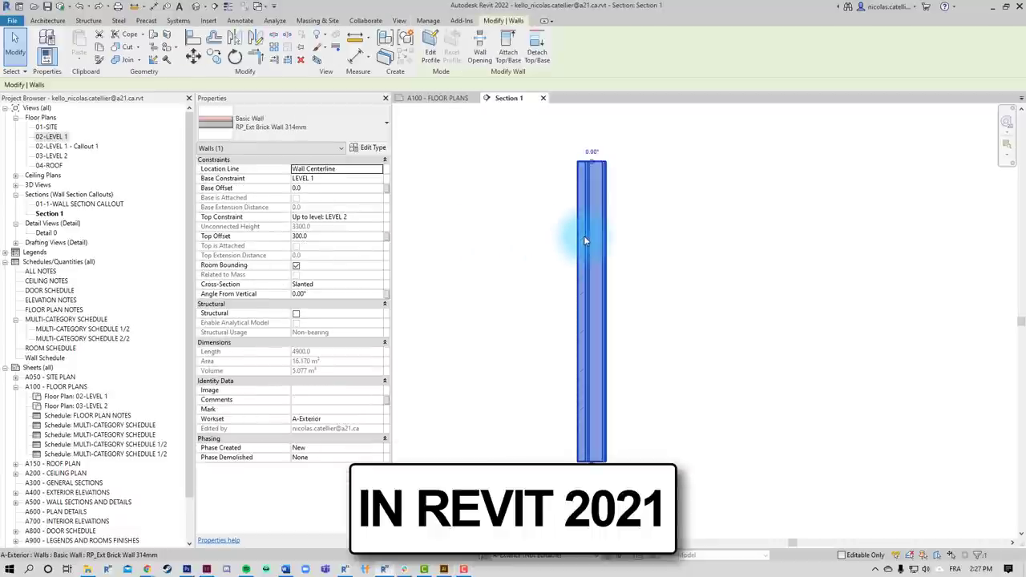
click(380, 286)
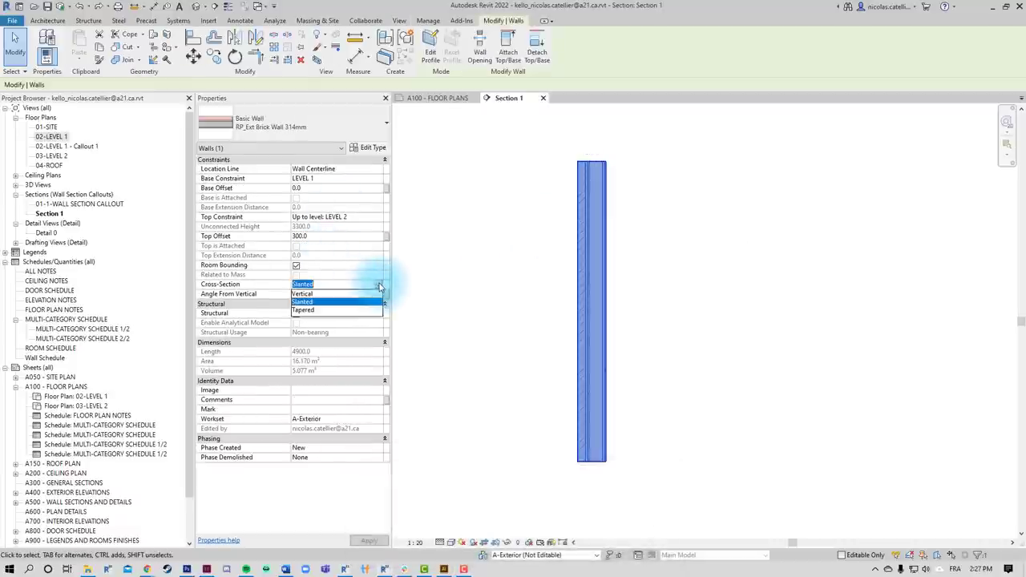
click(308, 303)
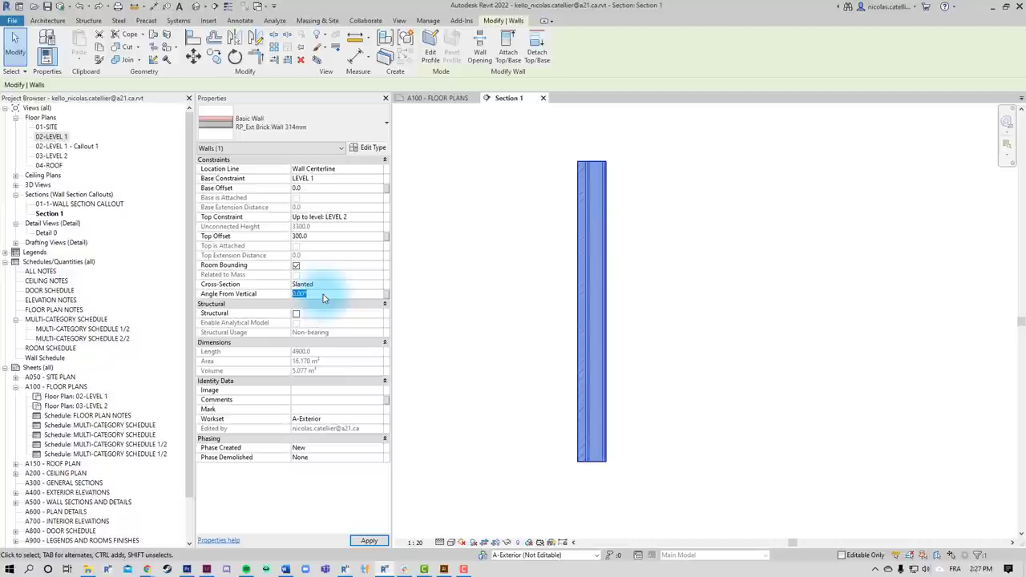
text(15)
click(722, 348)
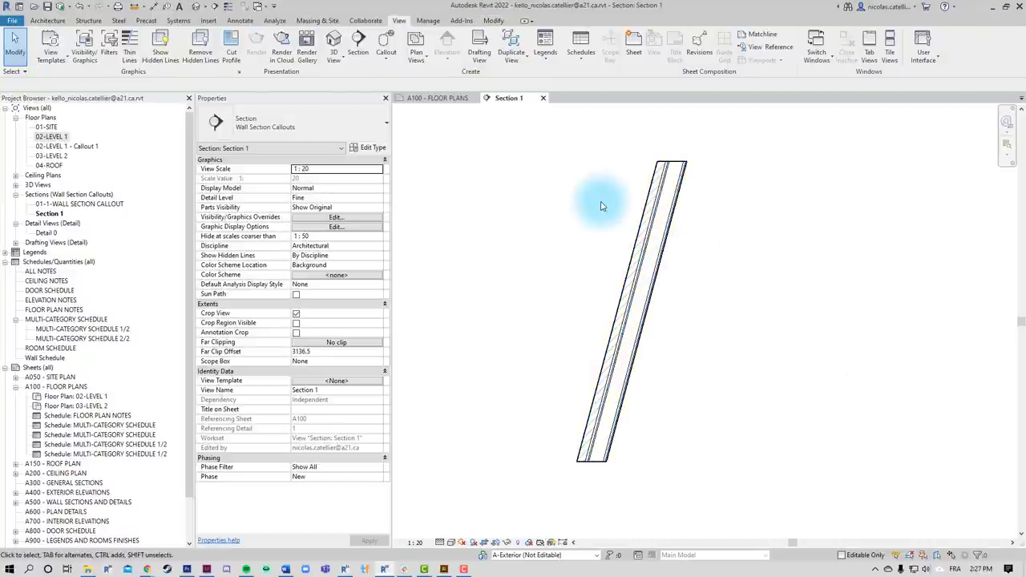
Step: Set the cross-section of the exterior brick wall in Section 1 to Tapered
click(645, 228)
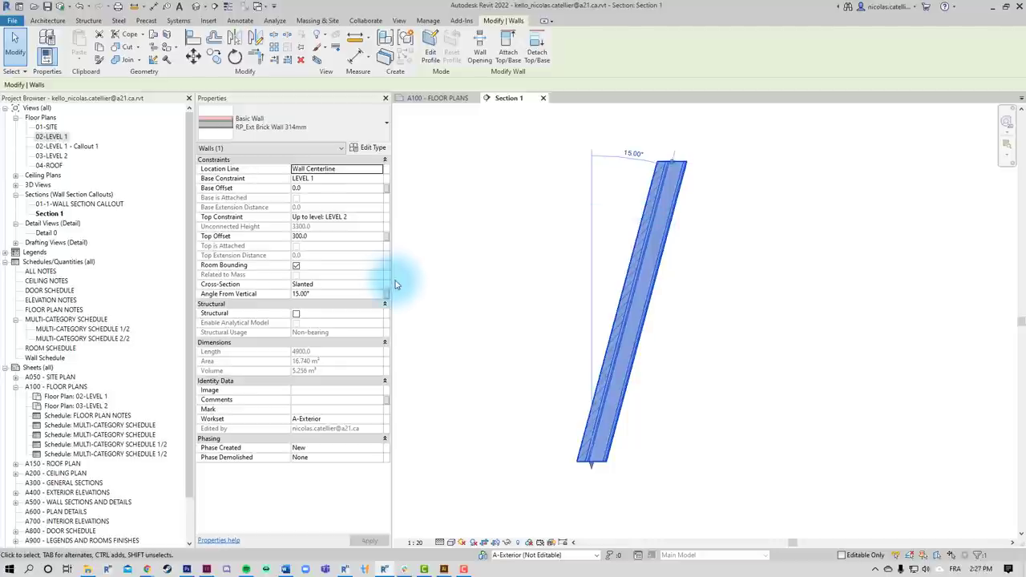
click(380, 286)
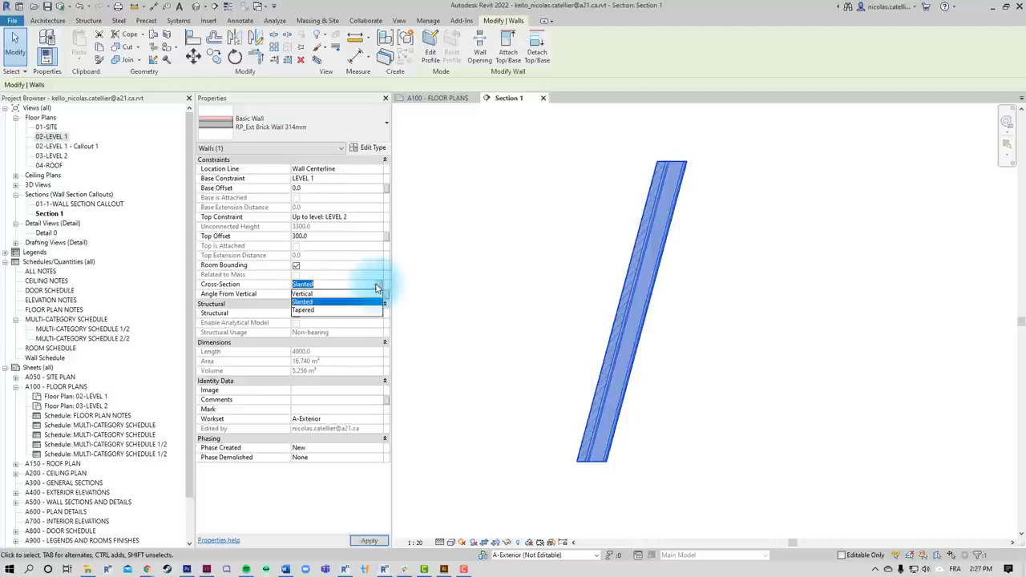
click(314, 313)
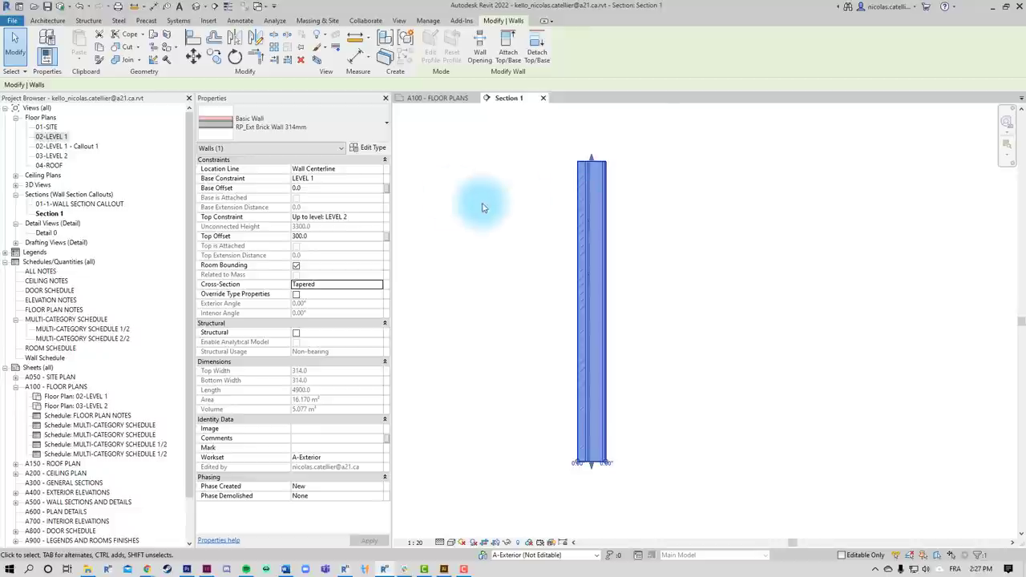
Step: Thicken the RP-Air layer in the RP_Ext Brick Wall 314mm assembly to bring the total wall width to 589.0
click(371, 150)
drag(583, 132, 308, 124)
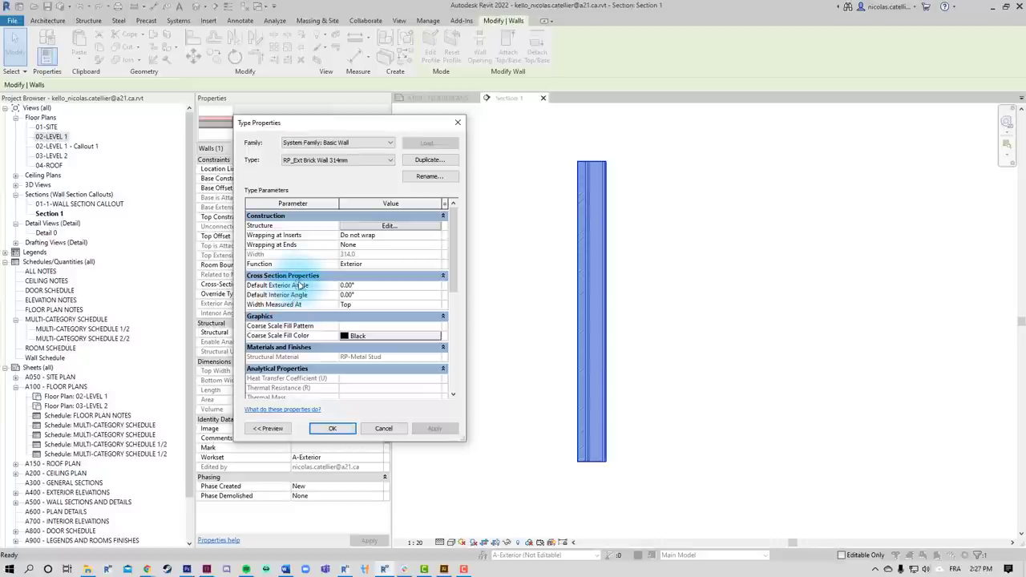
click(373, 286)
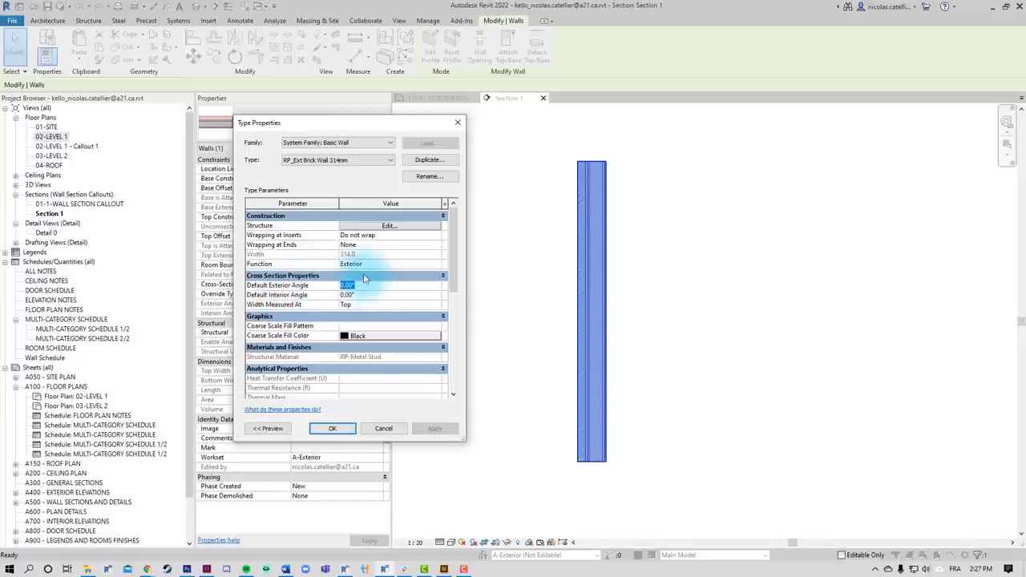
click(388, 227)
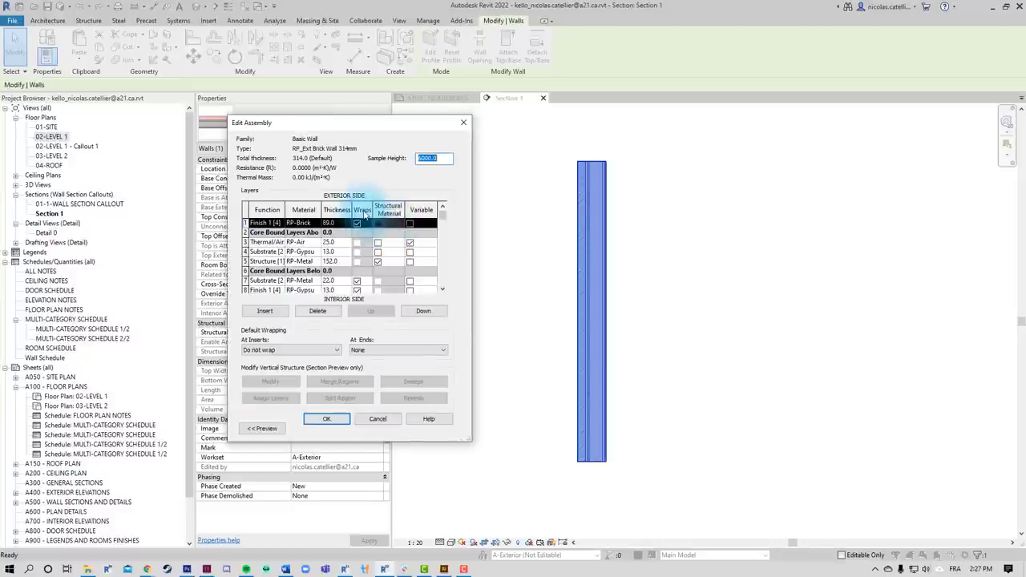
drag(517, 295, 543, 295)
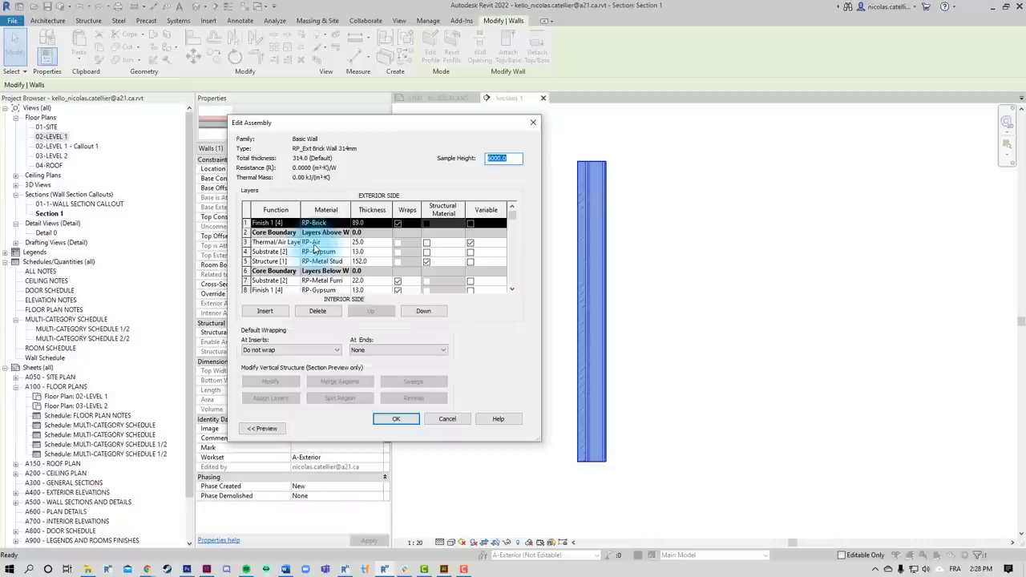
click(379, 245)
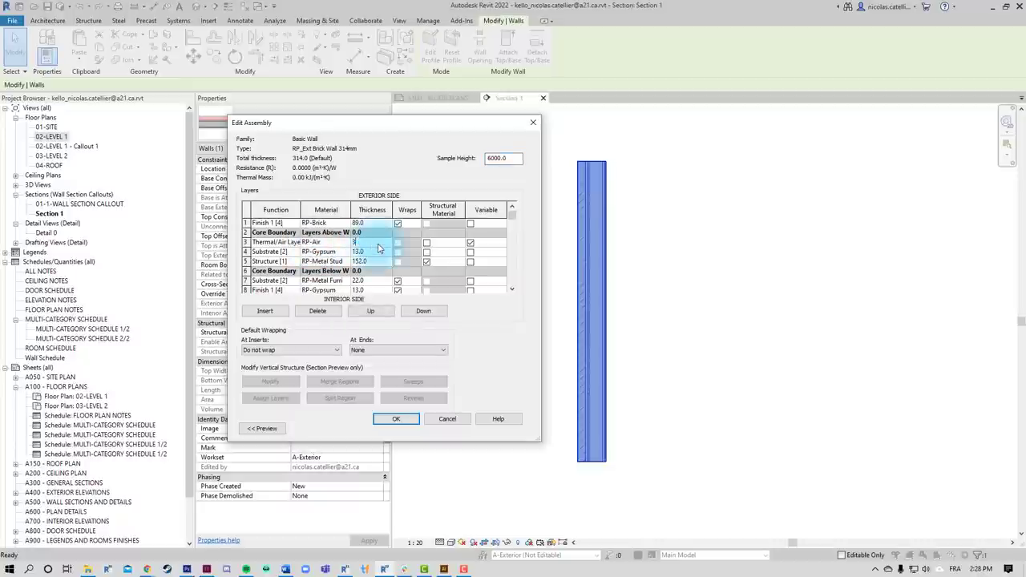
click(404, 426)
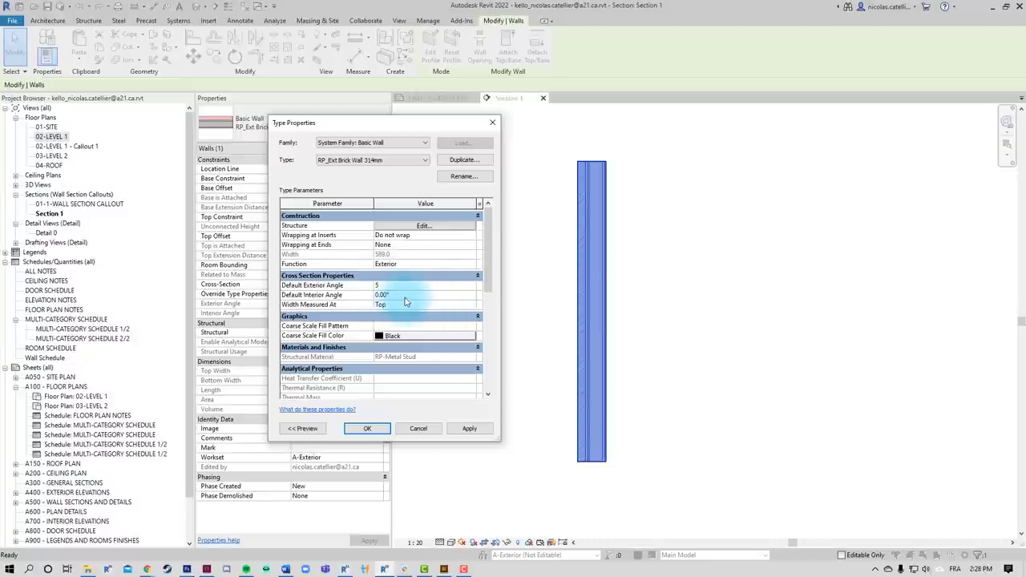
Step: Set the wall type's default exterior angle to 5° and default interior angle to 10°, applying each change
click(470, 429)
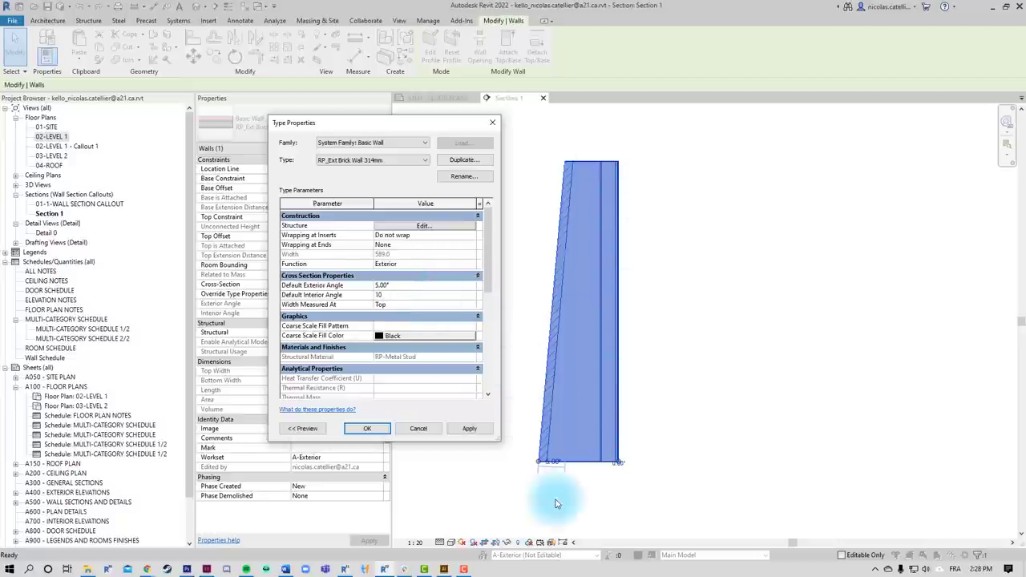
click(469, 430)
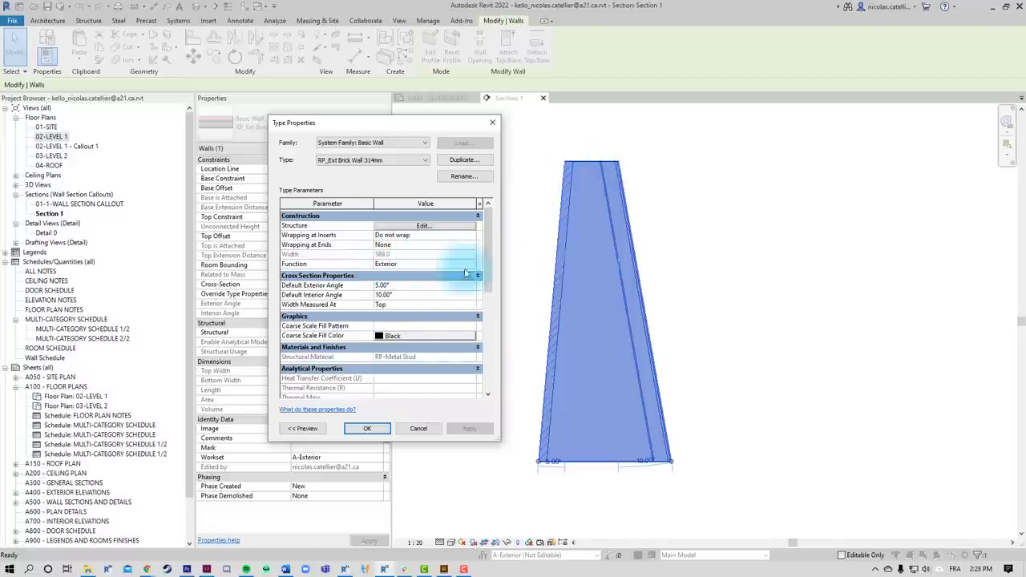
Step: Try to set the full-height tapered wall type's Width Measured At to Bottom
click(466, 303)
click(472, 305)
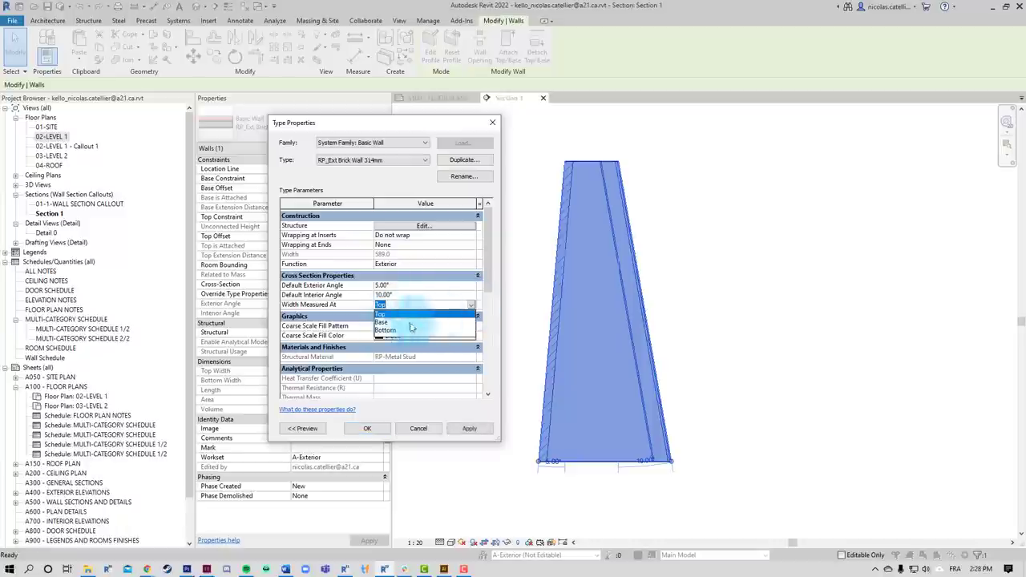
click(389, 337)
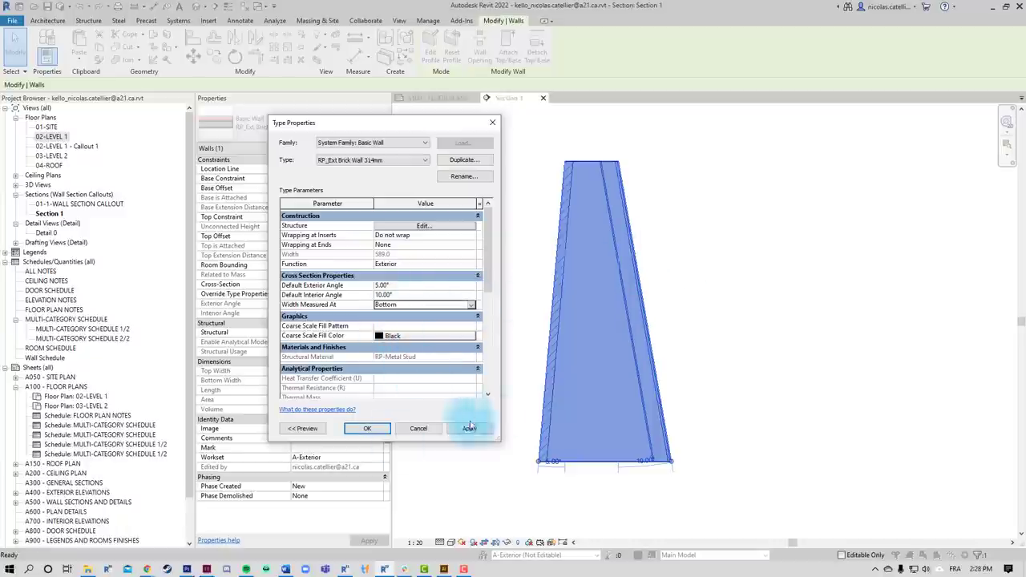
click(469, 428)
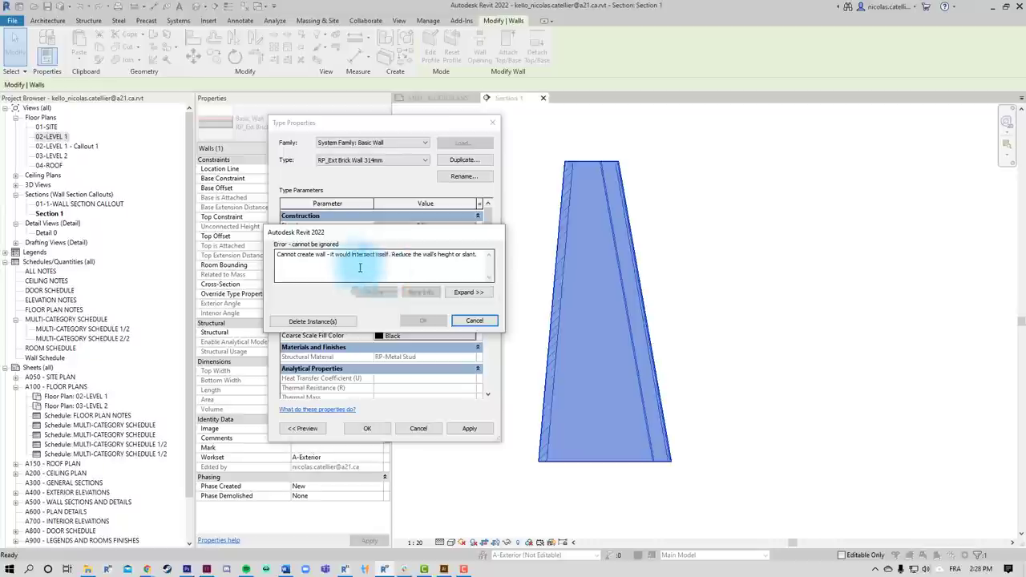
key(Escape)
click(405, 252)
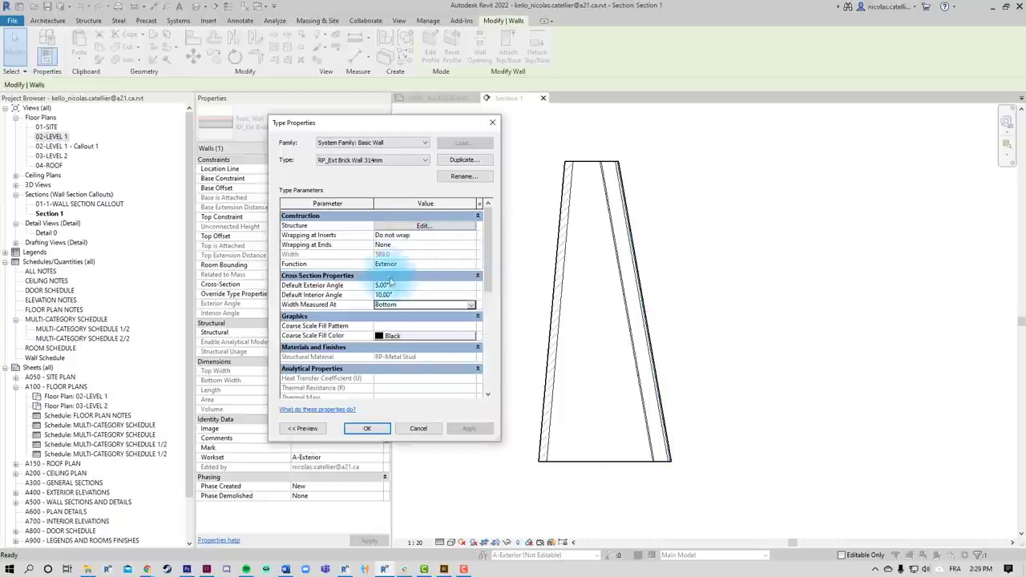
click(371, 428)
Step: Shorten the tapered wall by raising its bottom edge to a base offset of about 2402
click(553, 411)
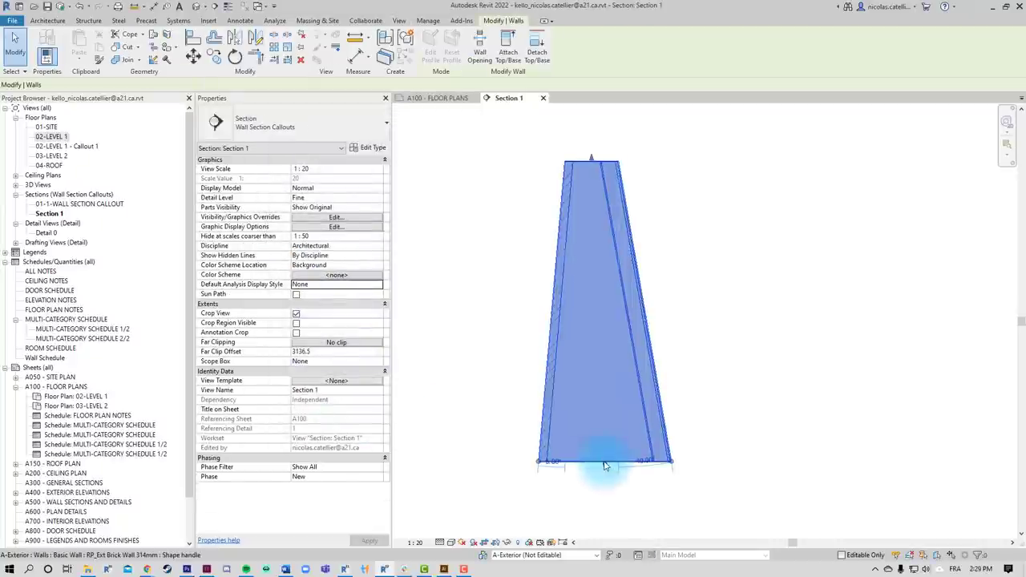
drag(607, 464, 600, 251)
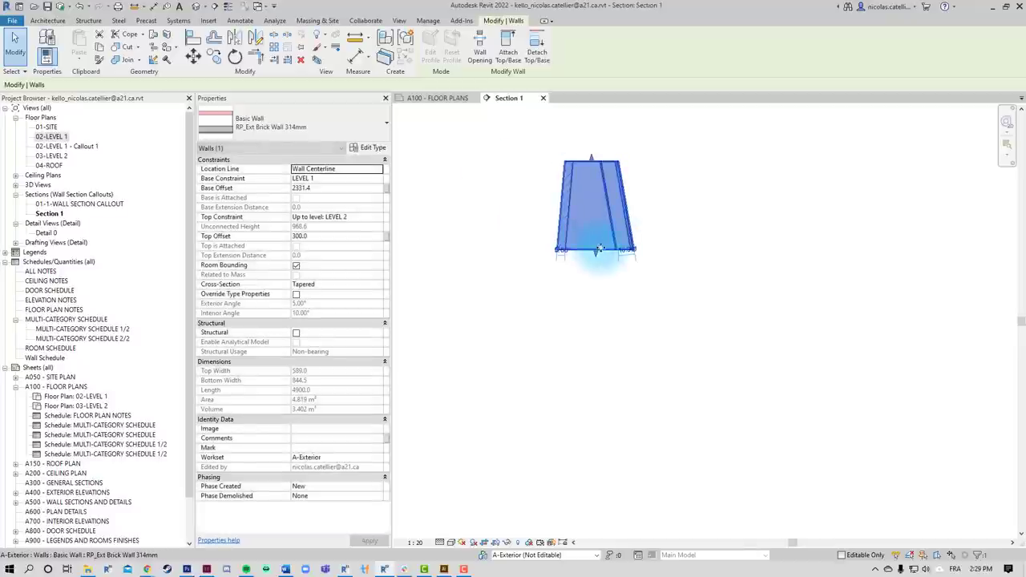
Step: Set the shortened wall's type to have its width measured at the Bottom and apply it
click(368, 147)
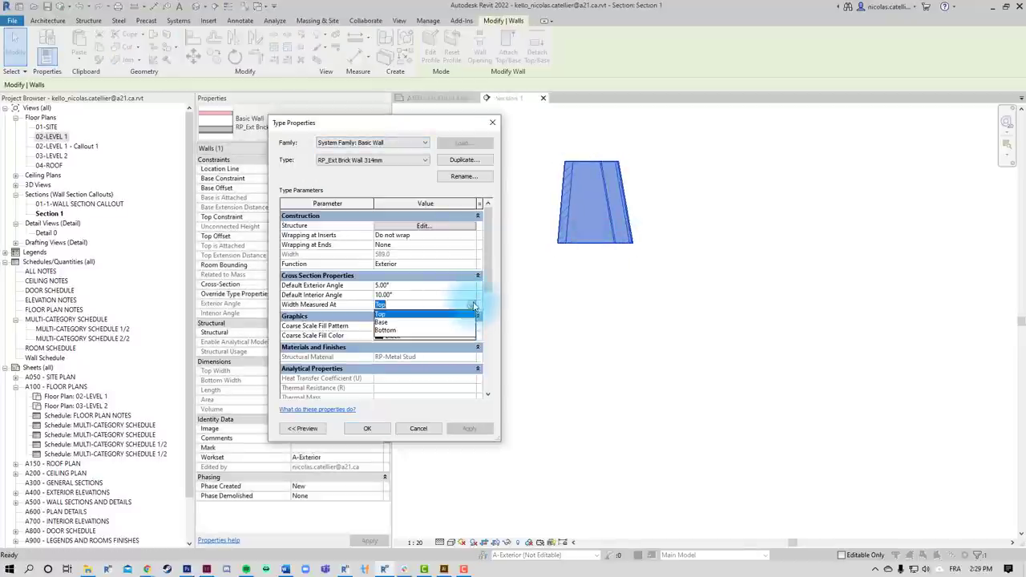
click(385, 330)
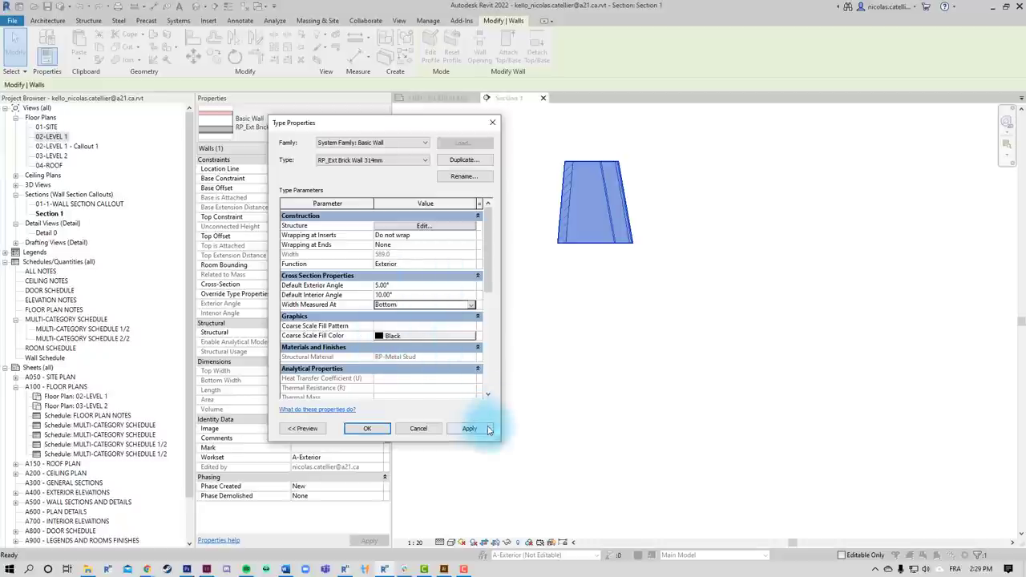
click(488, 429)
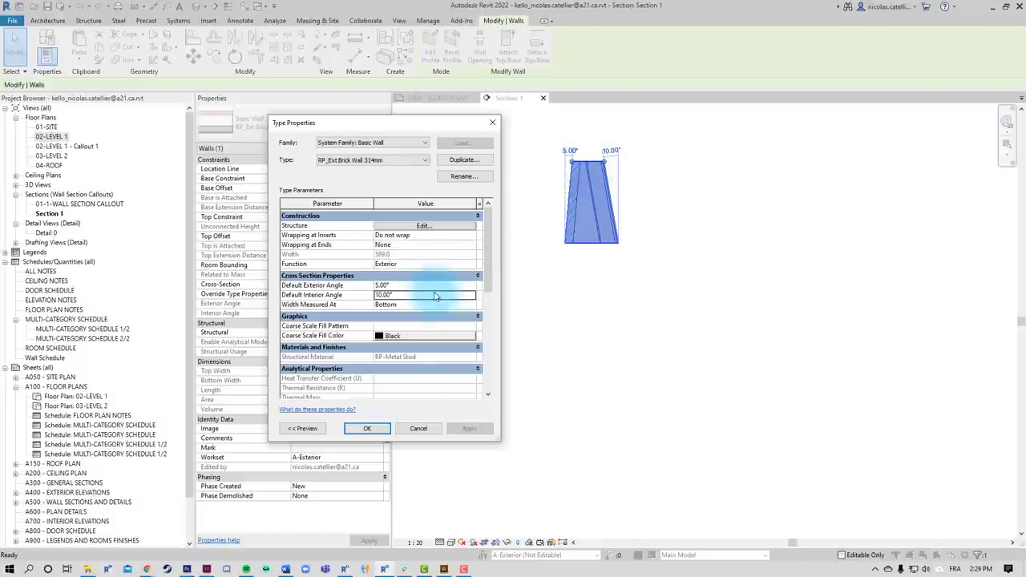
Step: Set the wall type's default interior angle to -10°, accept the type properties and deselect the wall
drag(436, 297, 377, 305)
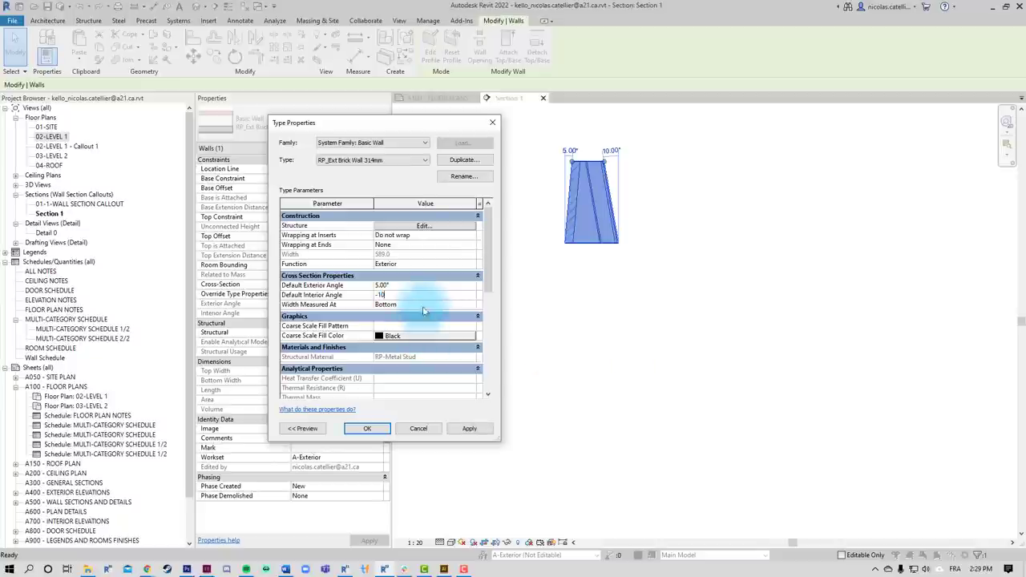
click(469, 428)
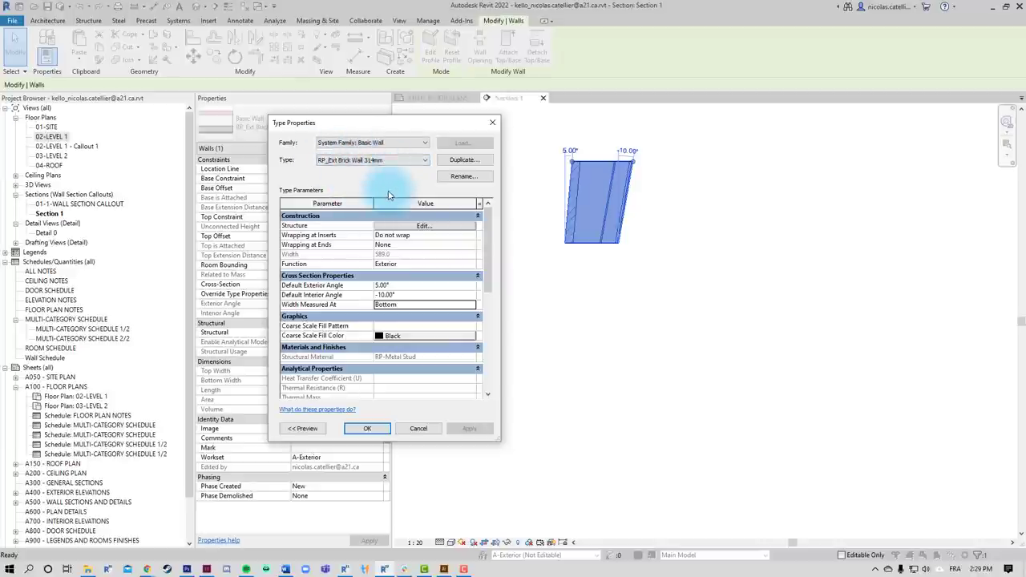
click(368, 429)
click(536, 377)
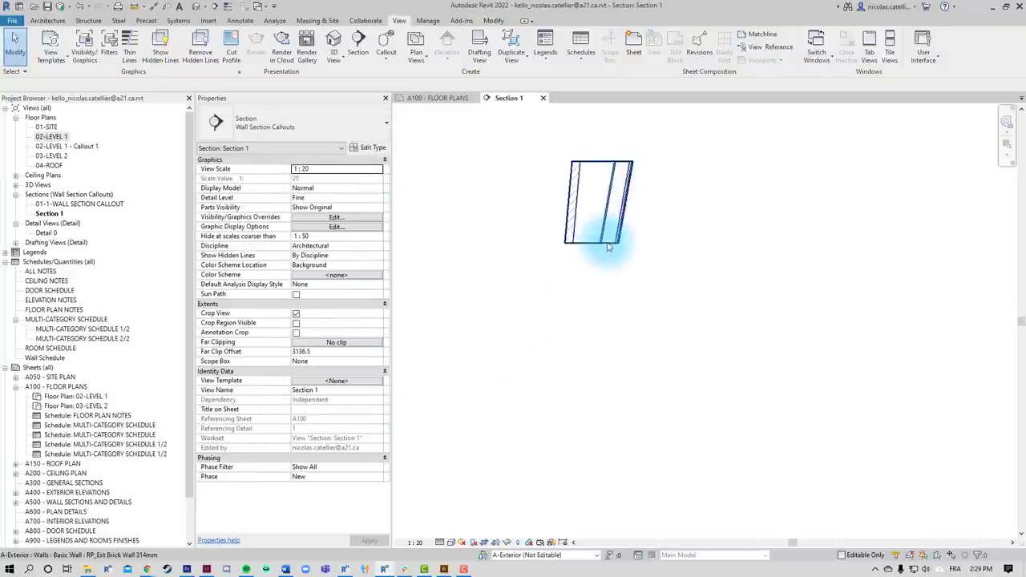
Step: Override the type properties for this wall with an exterior angle of 3° and an interior angle of -12°
click(602, 241)
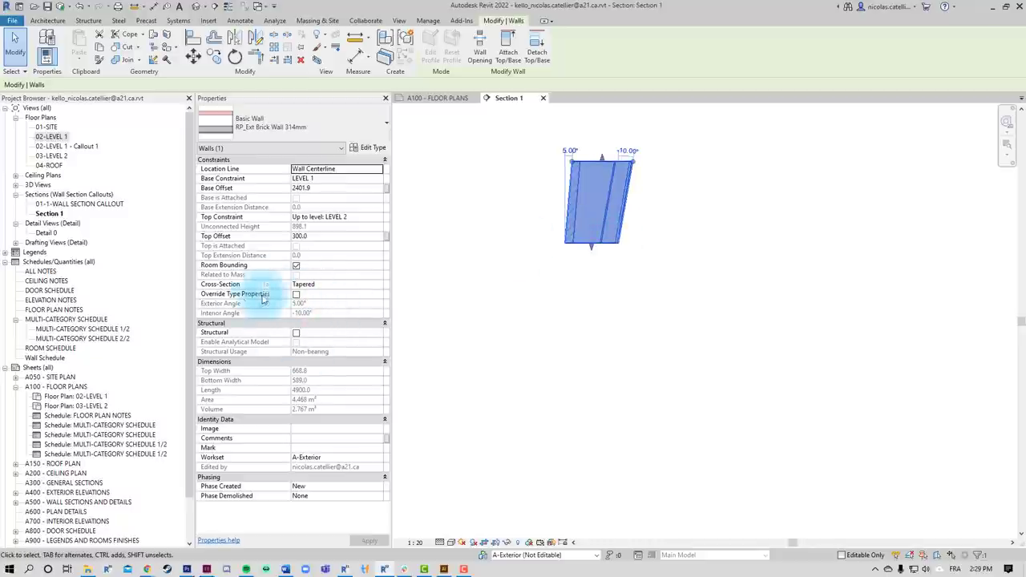
click(297, 294)
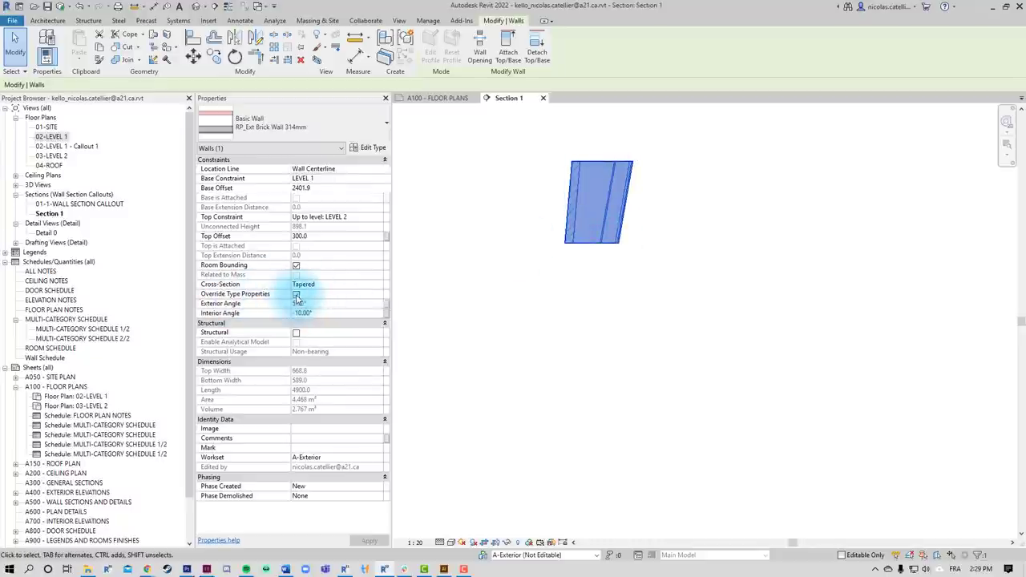
click(321, 305)
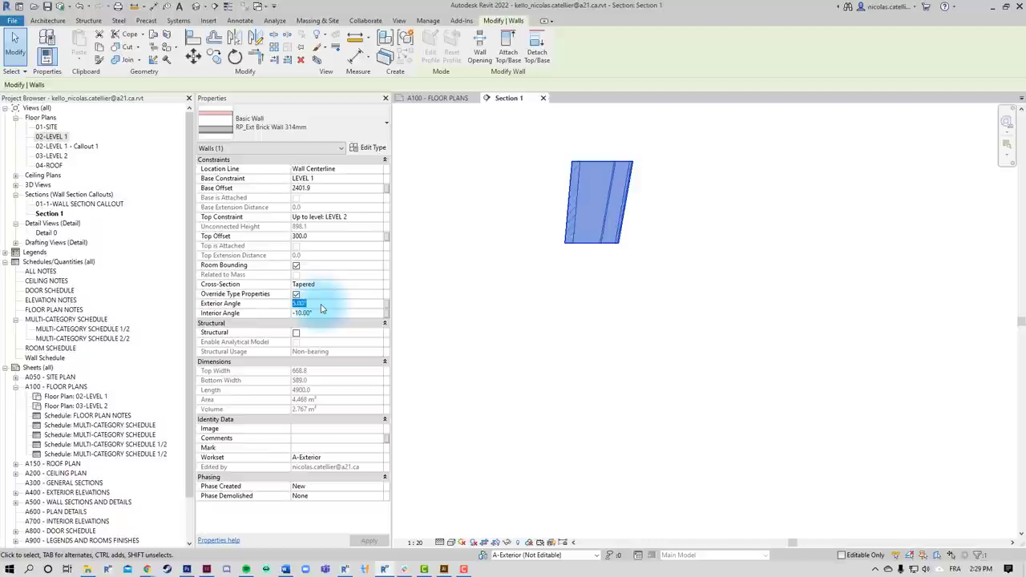
text(3)
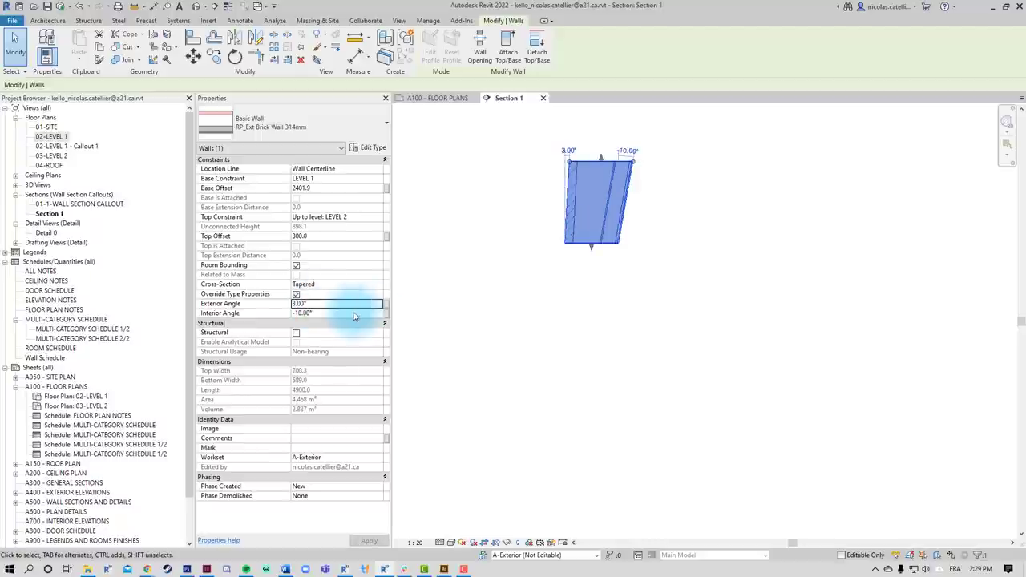
click(352, 313)
key(Return)
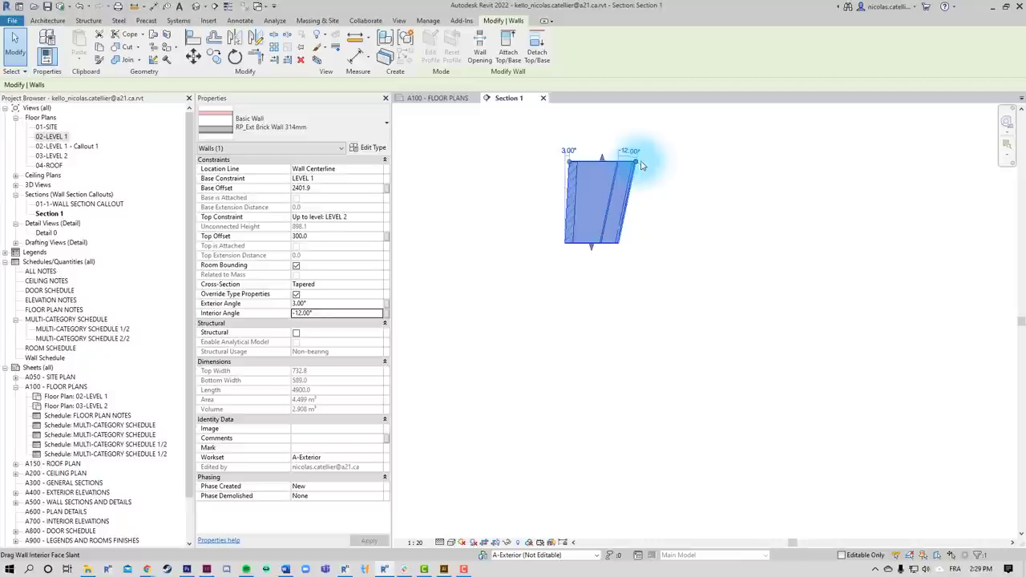
Step: Slant the wall's interior face directly in the section to about -29° and undo the change
drag(642, 165, 664, 163)
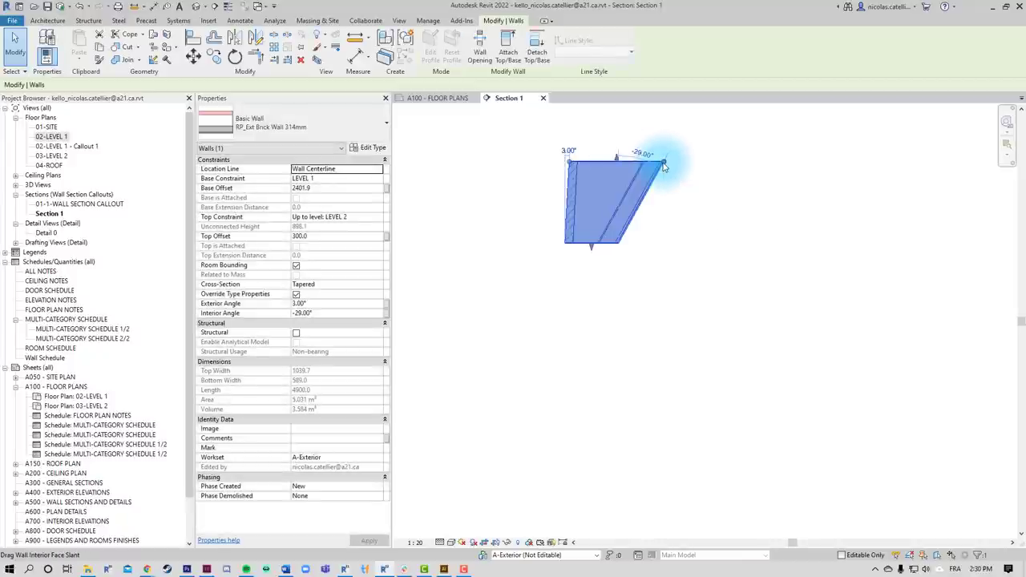
key(ctrl+z)
Step: Slant the wall's exterior face outward directly in the section and set its angle to -10°
drag(566, 160, 550, 163)
click(559, 150)
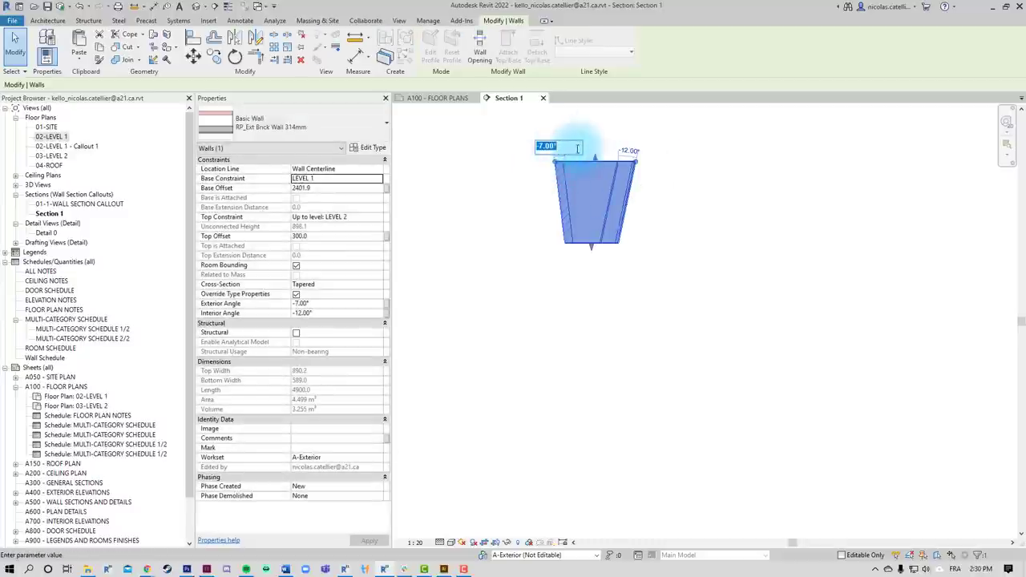
text(-10)
key(Return)
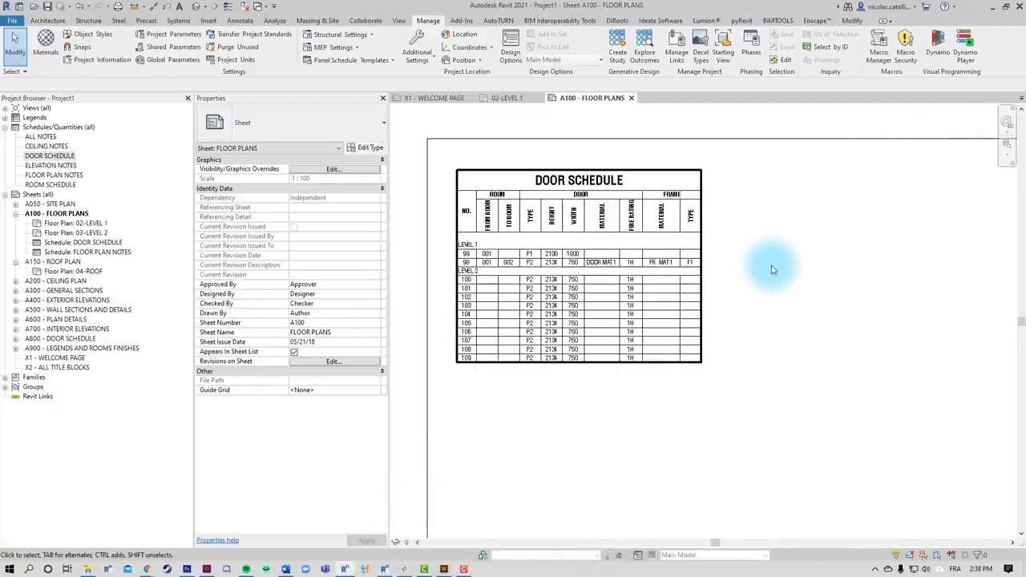
Step: In Revit 2021, print the current window of sheet A100 - FLOOR PLANS with the PDF24 printer
key(ctrl+p)
click(441, 177)
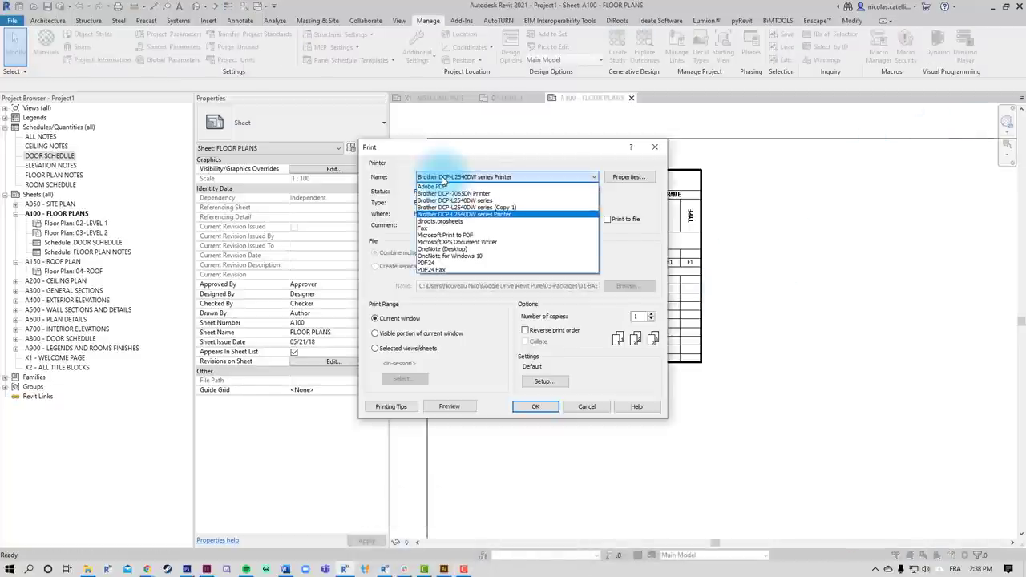
click(463, 265)
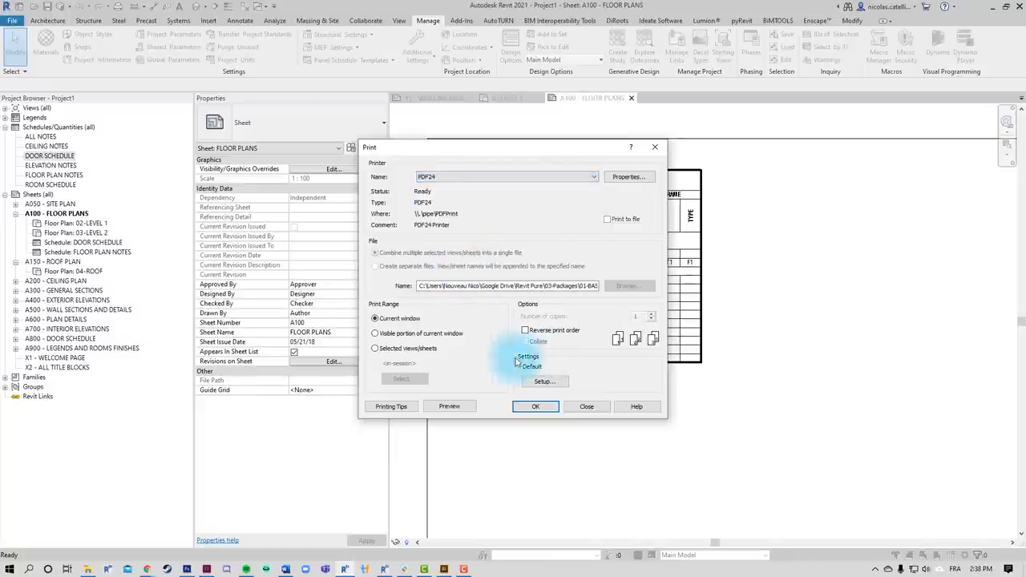
click(535, 406)
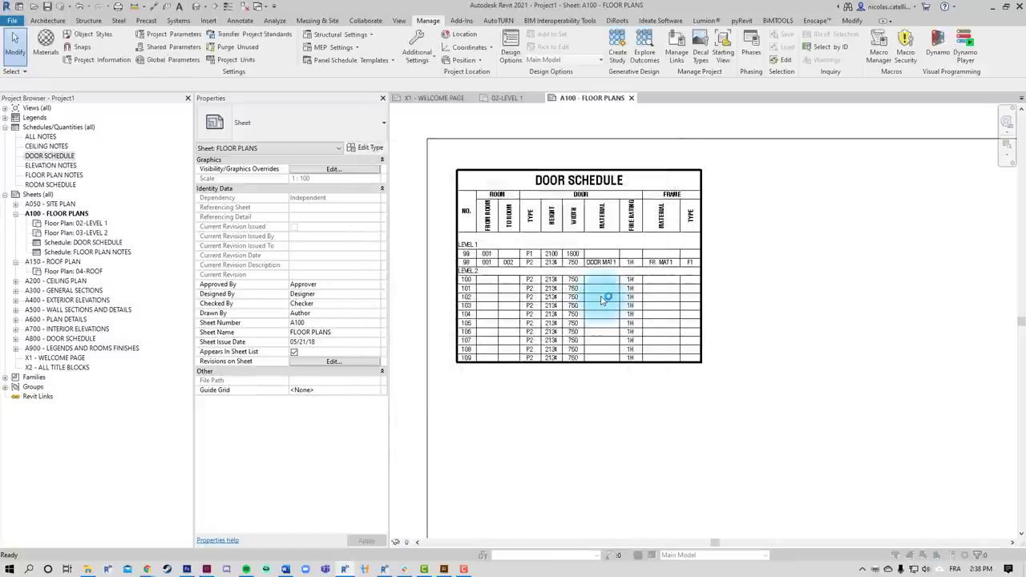
click(594, 334)
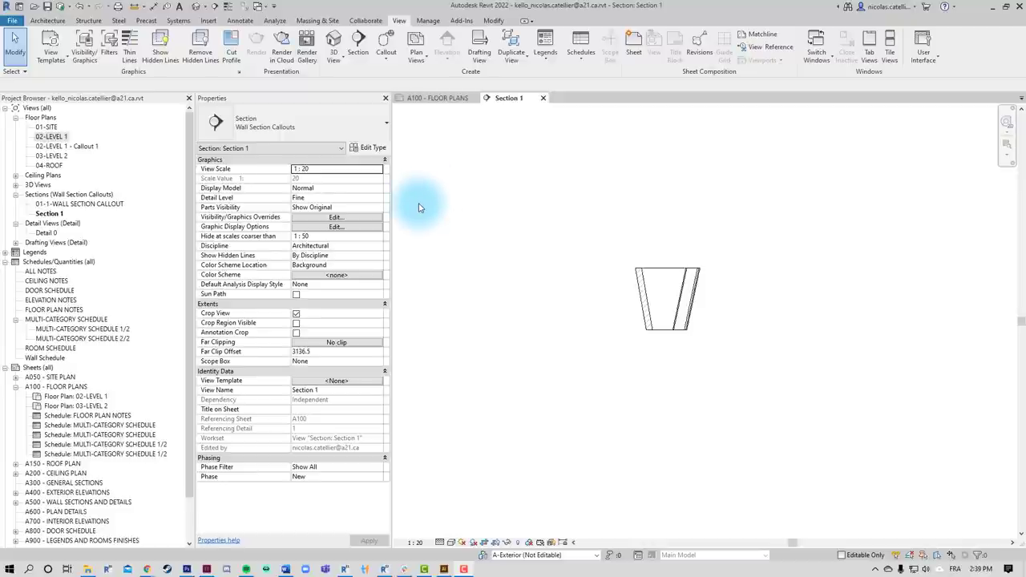
Step: Switch to Revit 2022 and start a PDF export with the range set to selected views/sheets
click(11, 22)
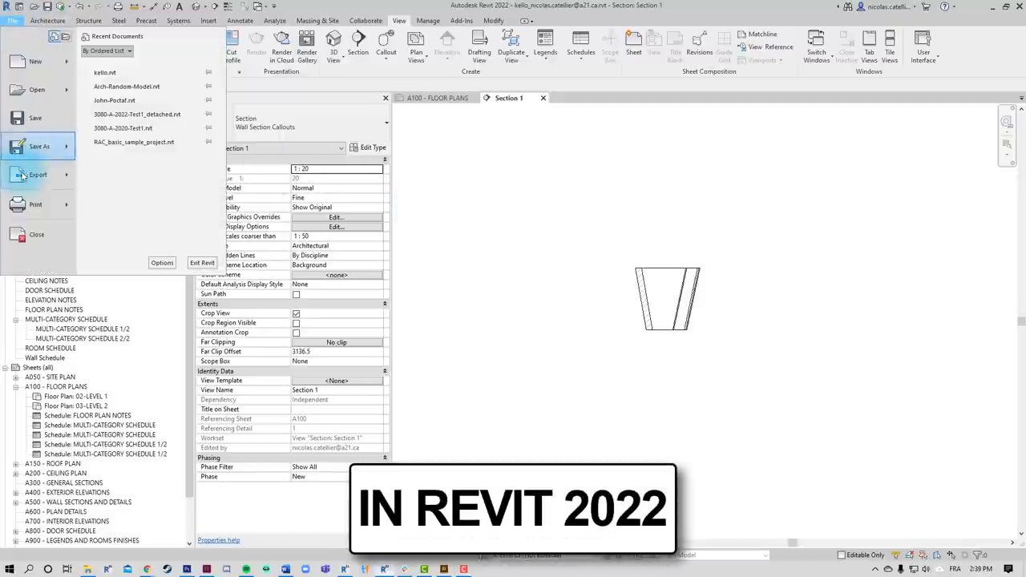
mouse_move(24, 177)
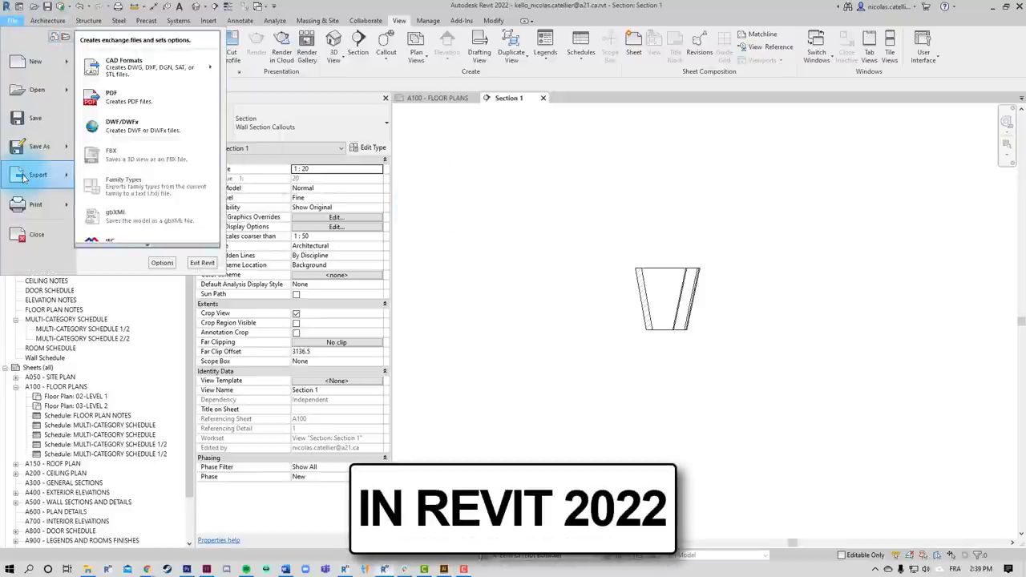
click(116, 97)
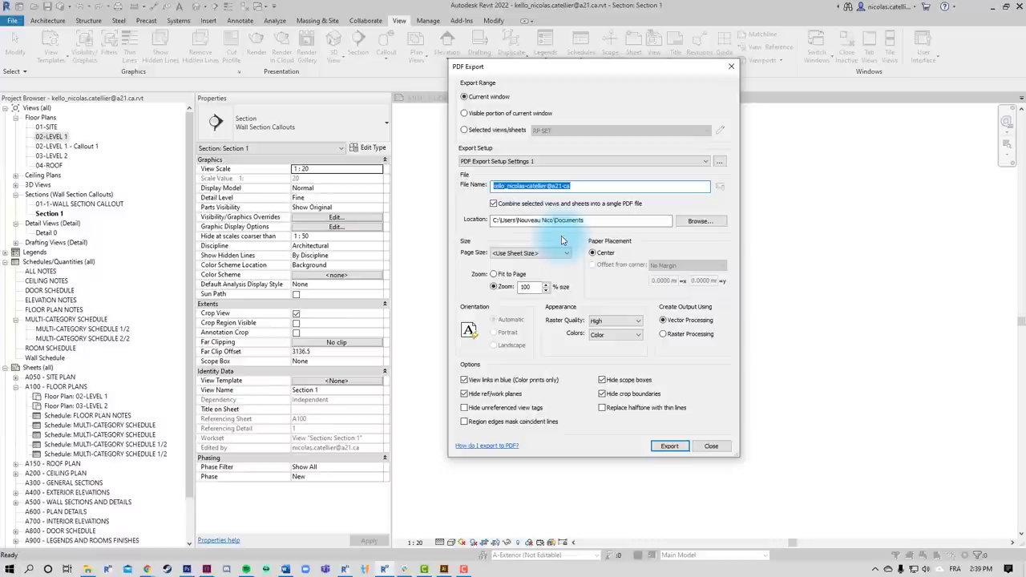
click(470, 132)
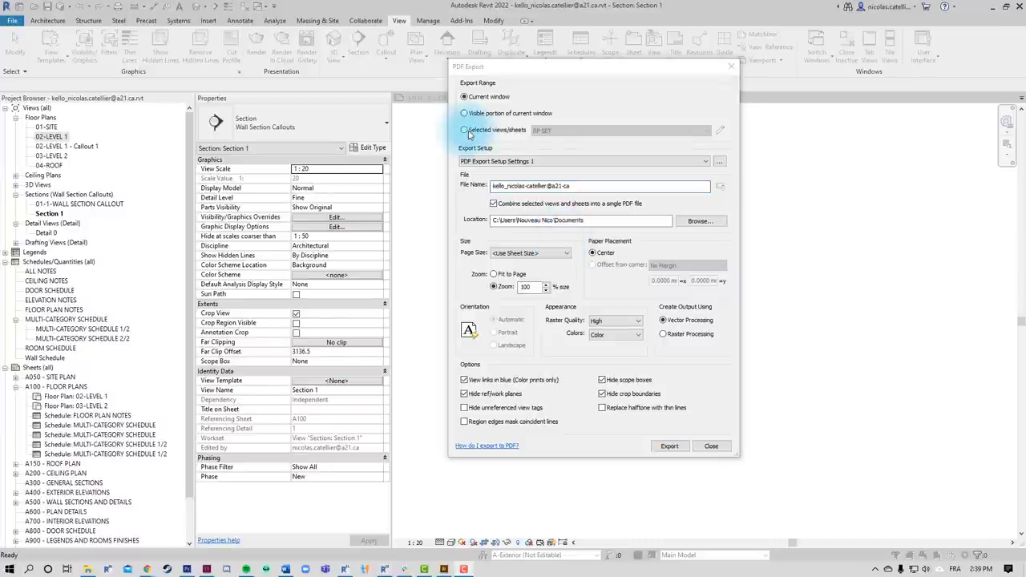
click(465, 130)
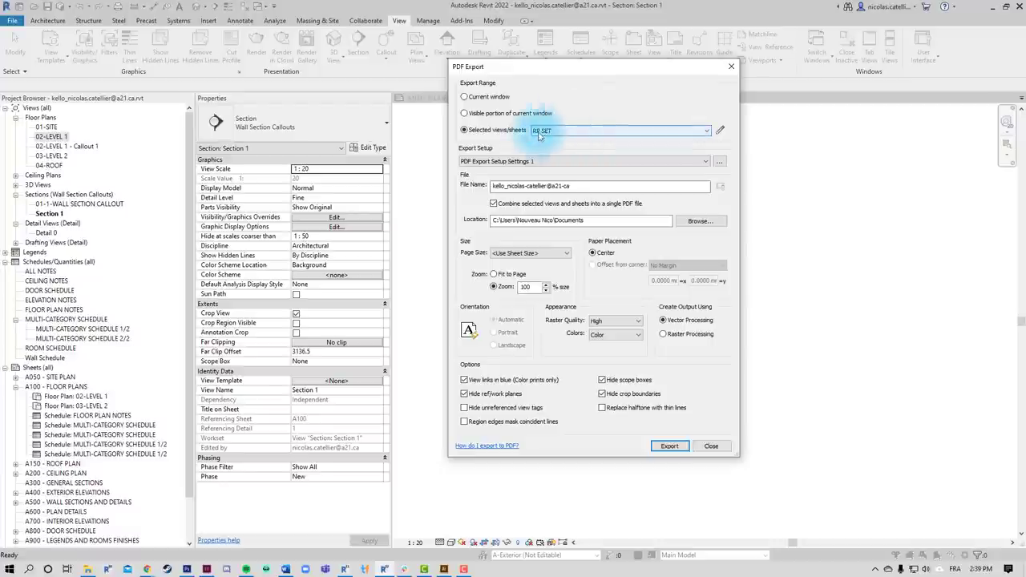
Step: Show the unchecked views/sheets, add sheets A300, A400 and A500 to the export set, and save the selection
click(722, 131)
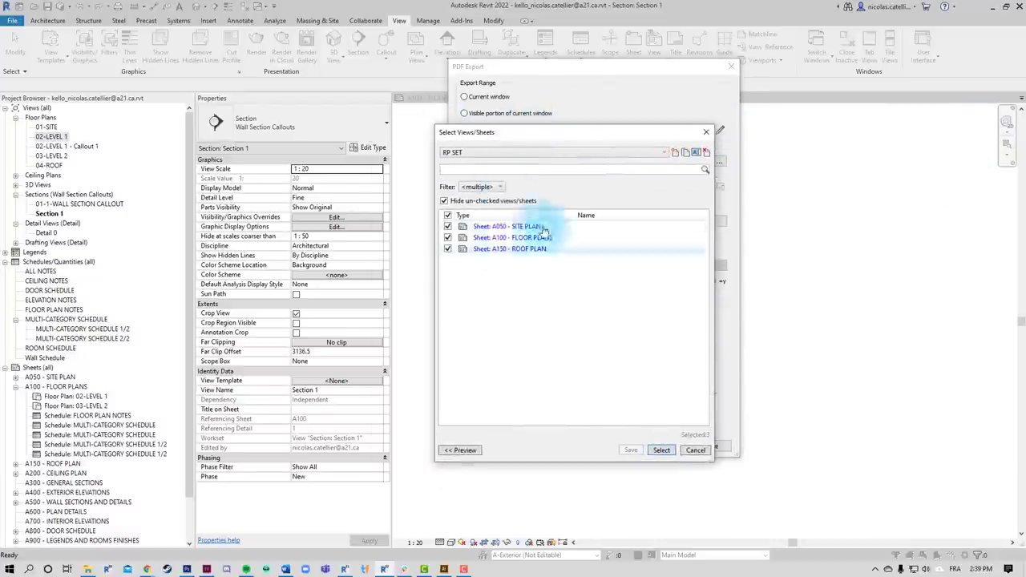
click(445, 201)
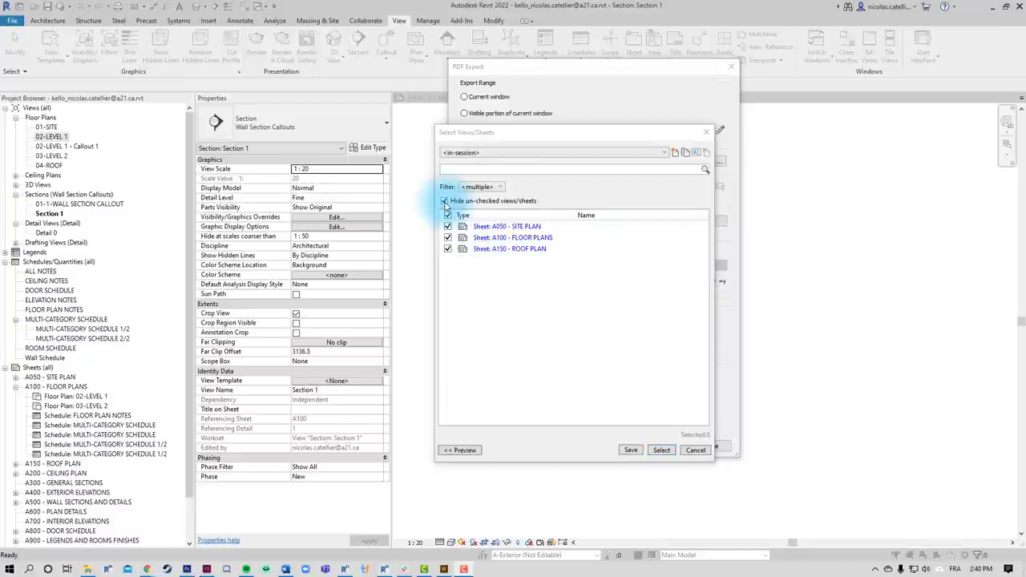
click(445, 201)
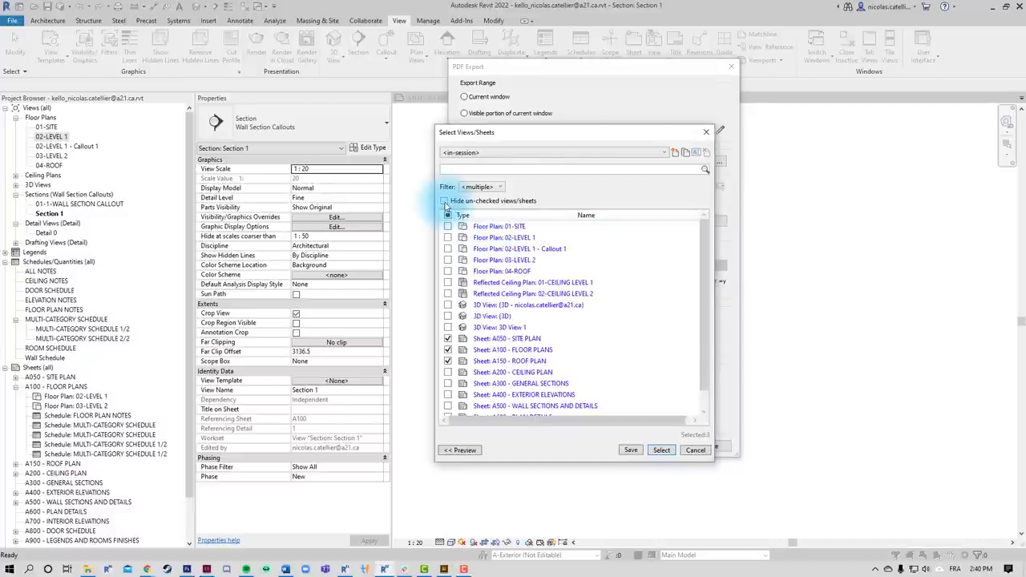
scroll(437, 320, down, 1)
click(448, 366)
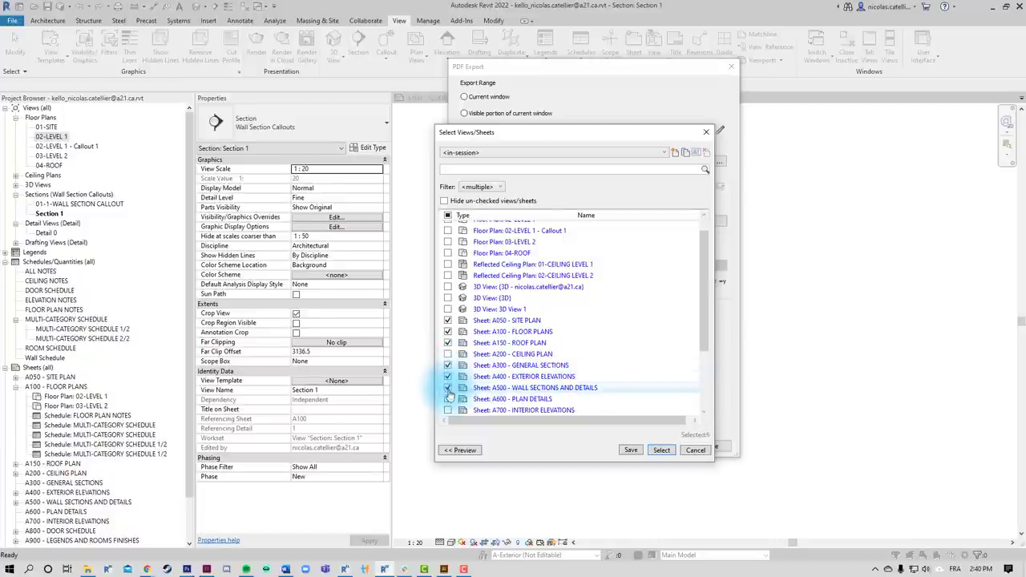
click(630, 452)
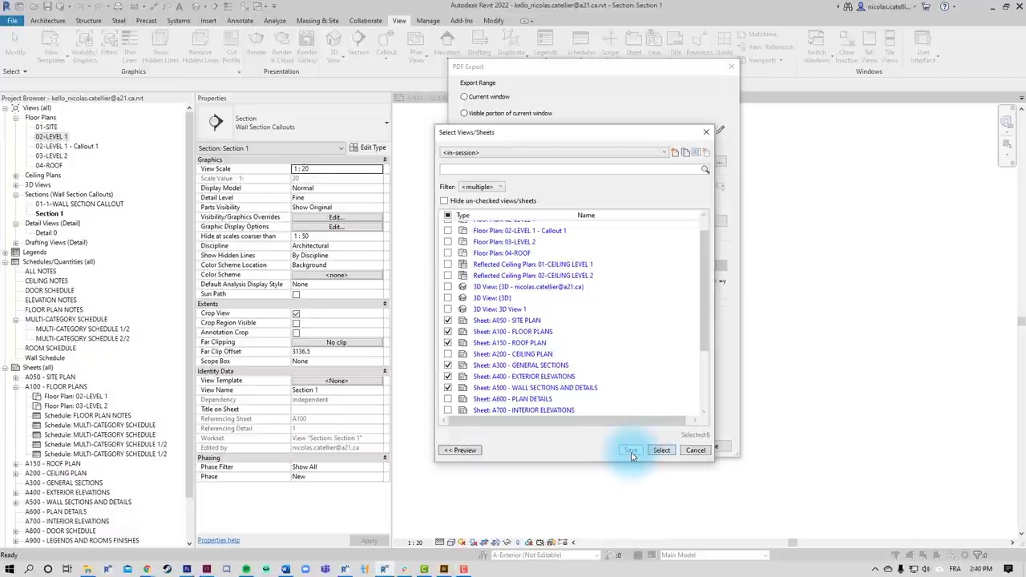
click(661, 450)
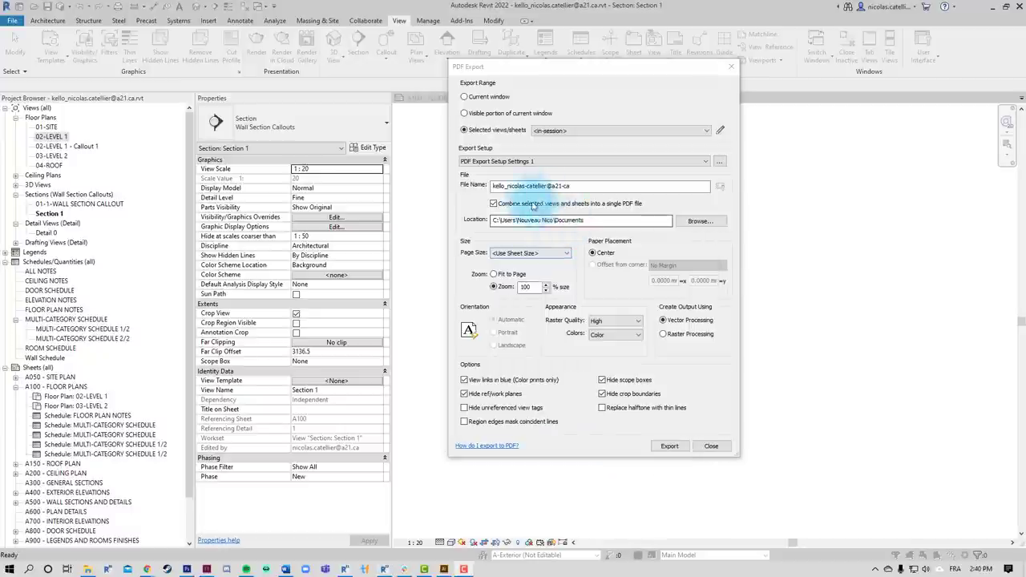
Step: Keep the page size at <Use Sheet Size> and turn off combining selected views and sheets into a single PDF
click(510, 253)
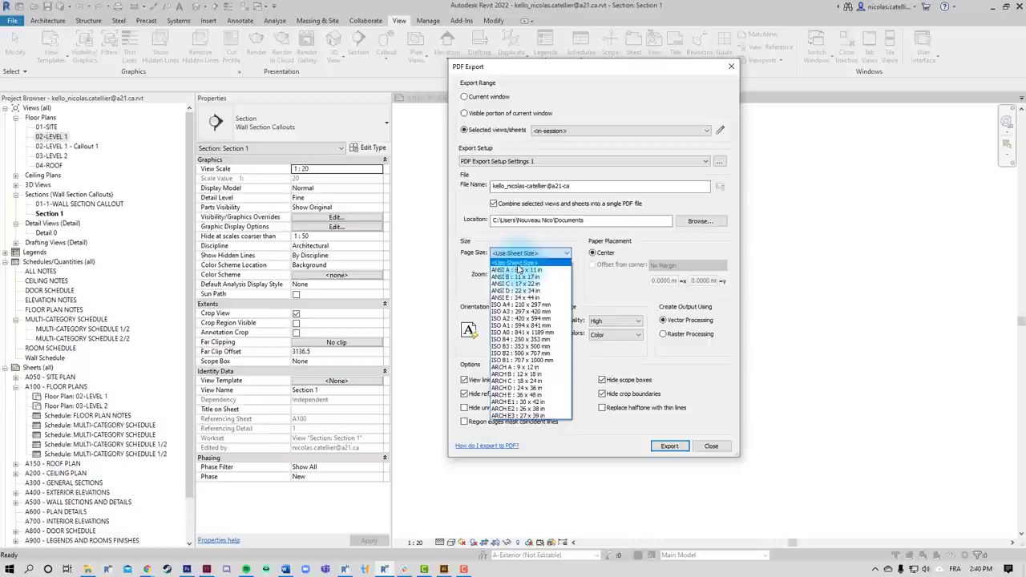
click(513, 247)
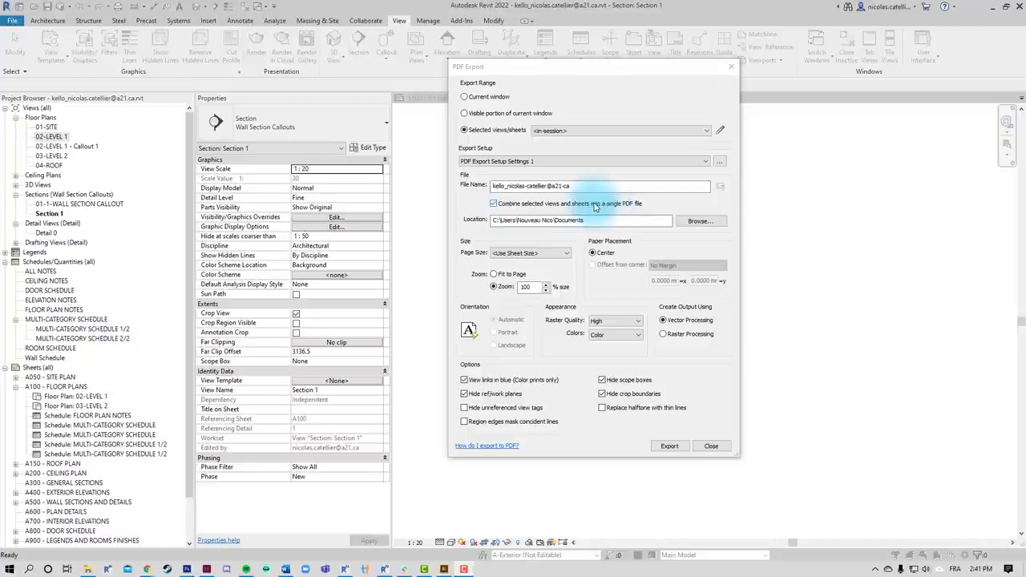
click(494, 204)
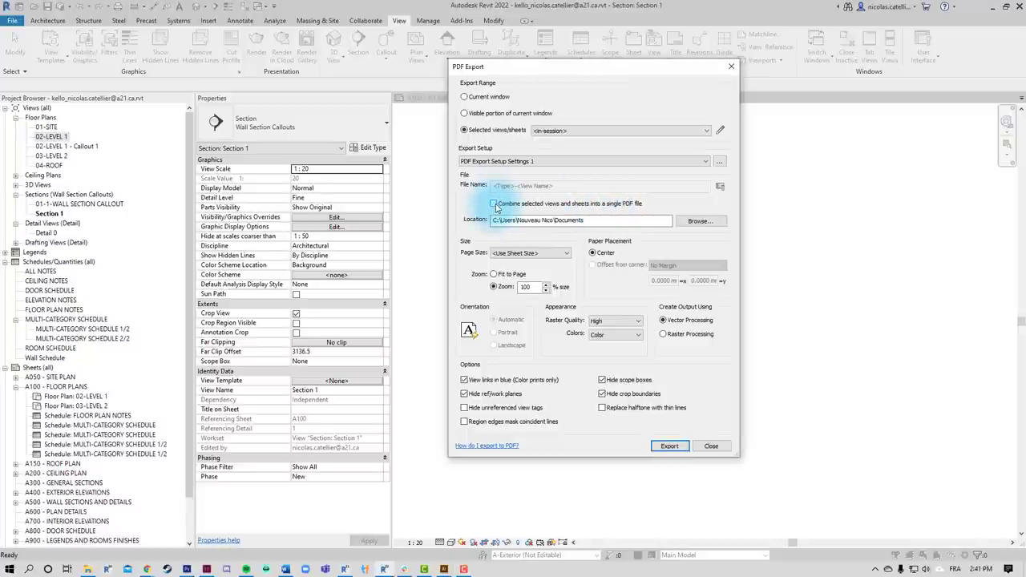
Step: Add Sheet Name and Sheet Number to the name parameters in the PDF naming rules
click(721, 188)
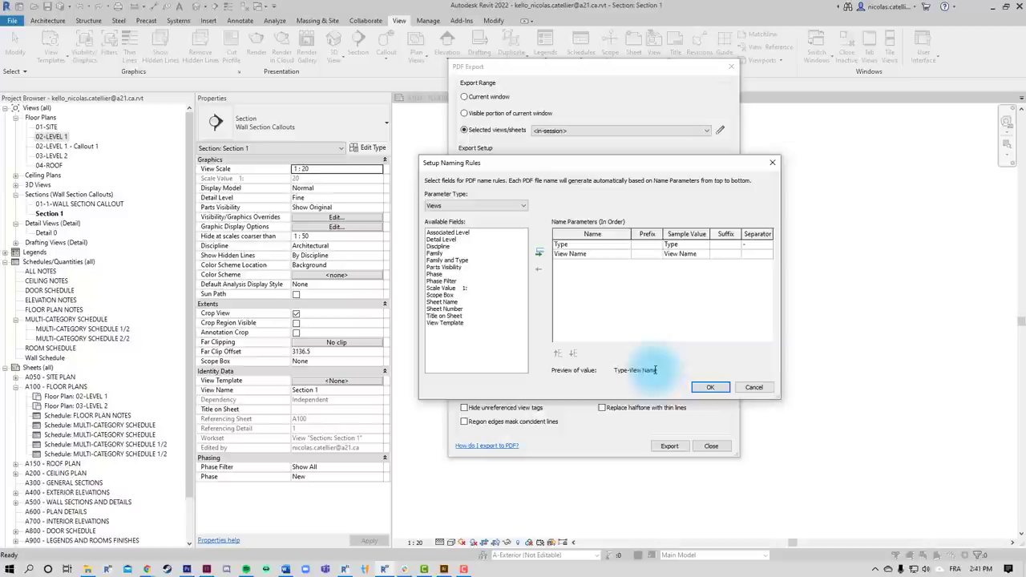
click(450, 302)
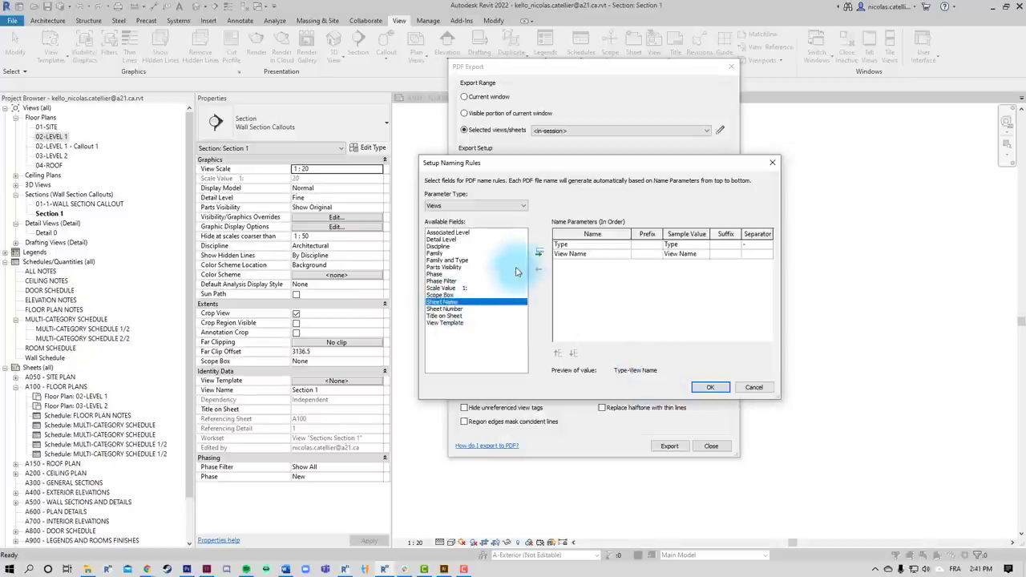
click(541, 254)
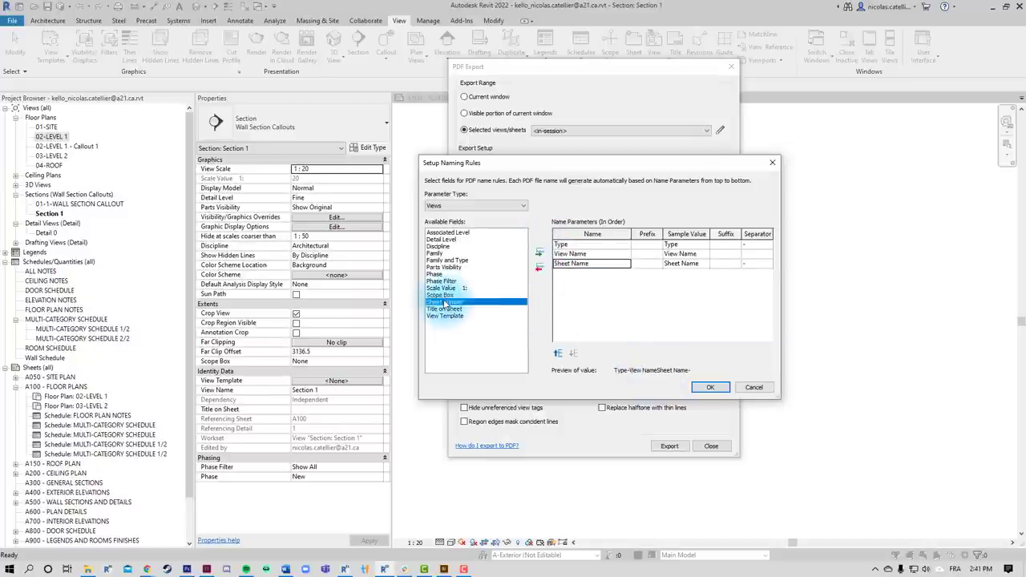
click(541, 254)
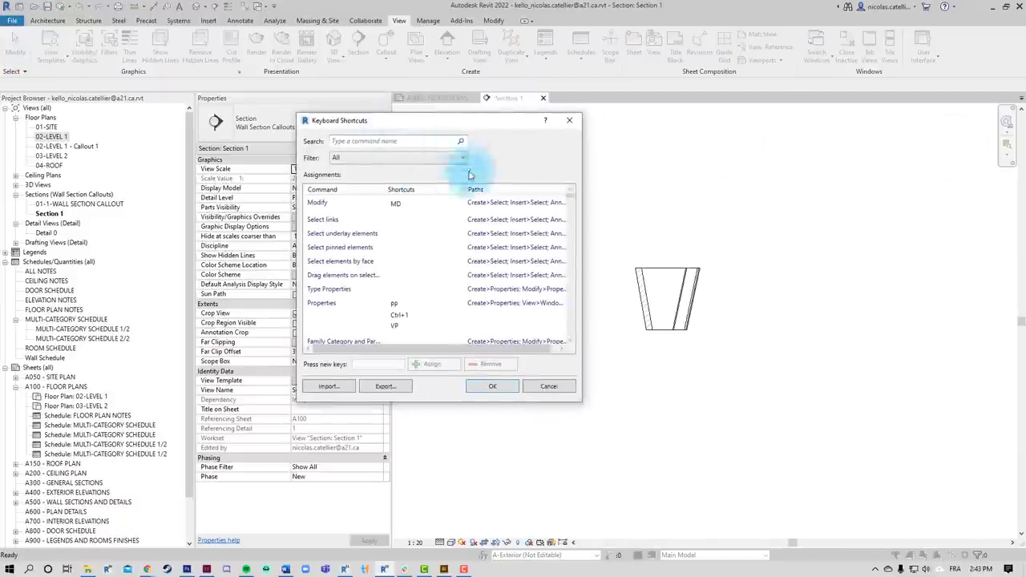
Step: Search the keyboard shortcuts for "pdf", check the one assigned to the PDF export command, and close the shortcut list
drag(607, 121, 611, 118)
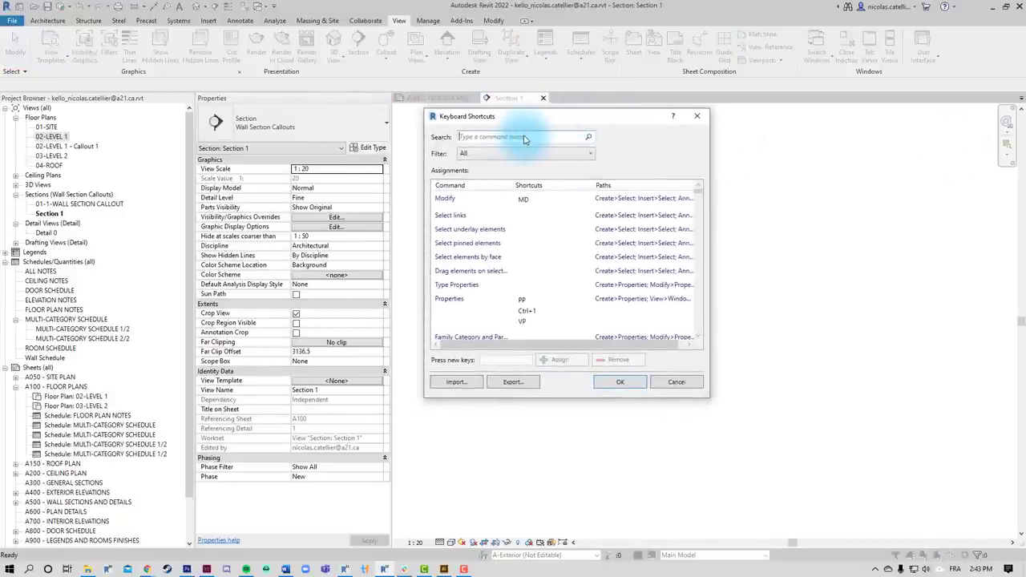
click(525, 140)
text(pdf)
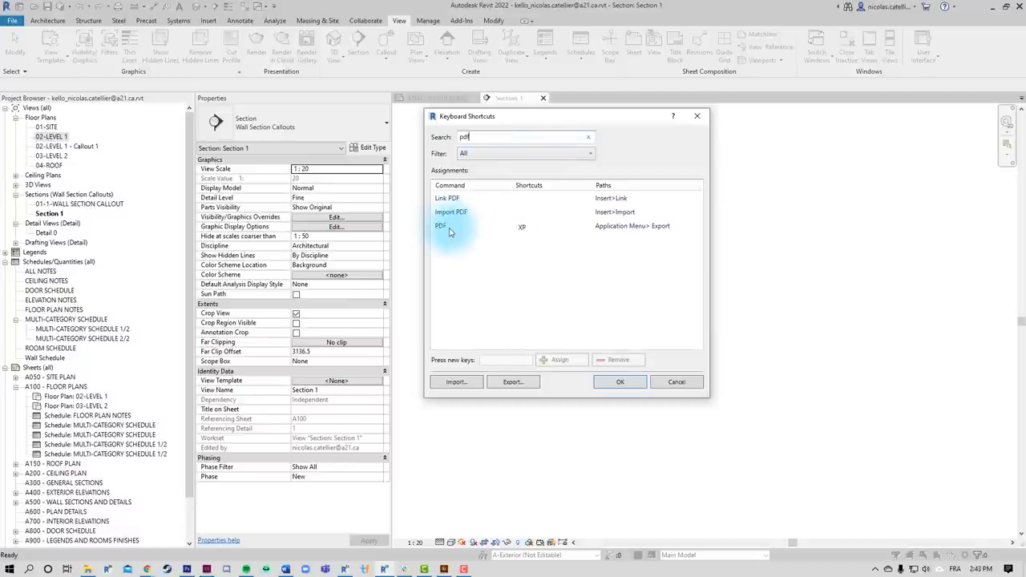
click(484, 229)
click(535, 228)
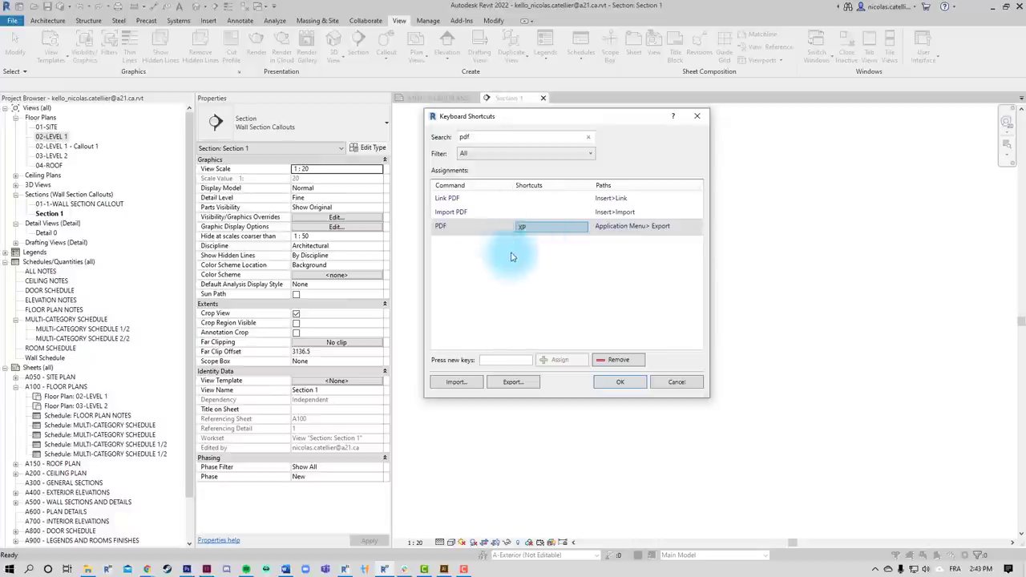
click(627, 383)
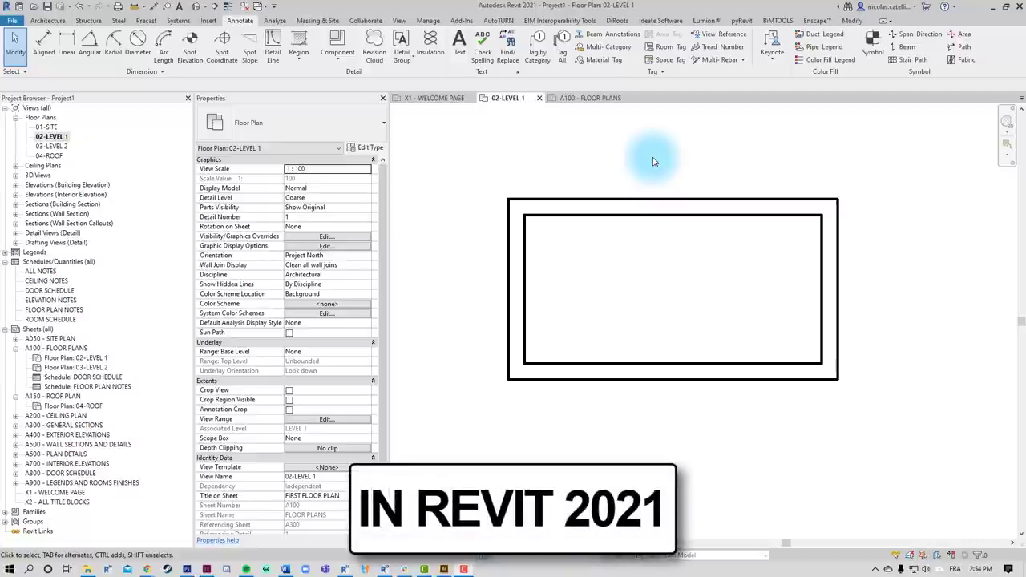
Step: In Revit 2021, tag the left, lower and right walls of floor plan 02-LEVEL 1 by category, and select the left wall's tag
click(536, 46)
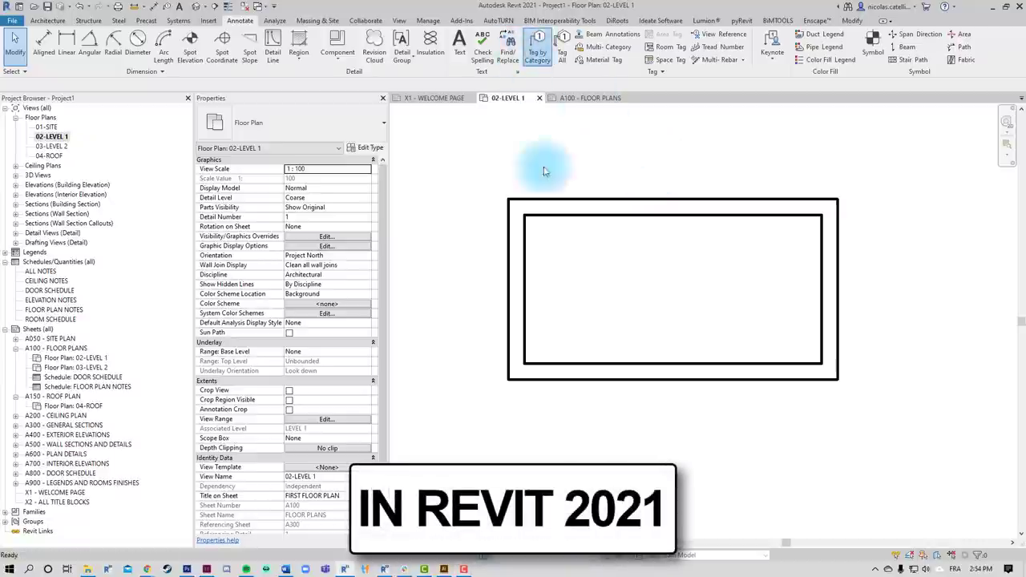
click(525, 275)
click(663, 362)
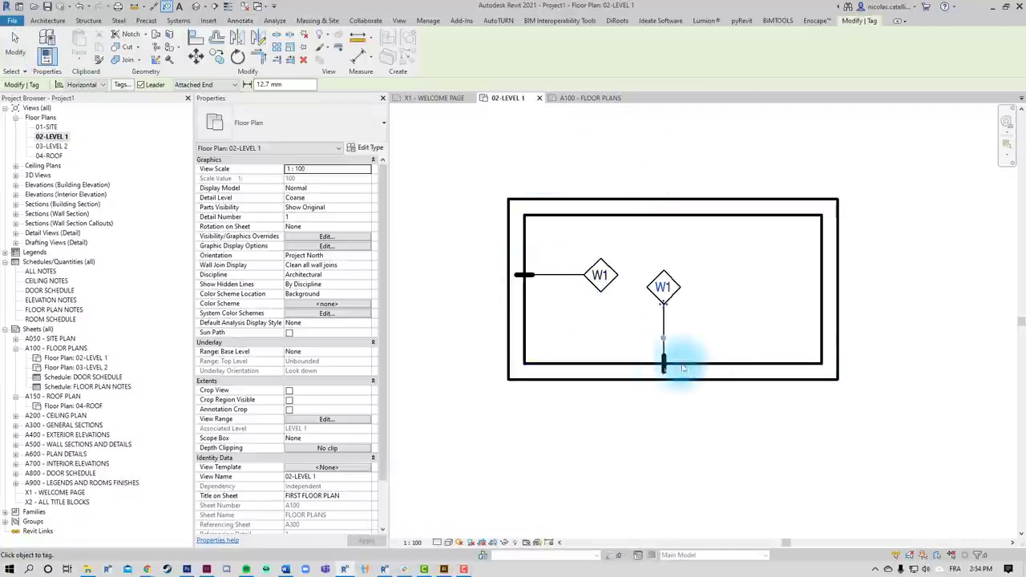
click(823, 301)
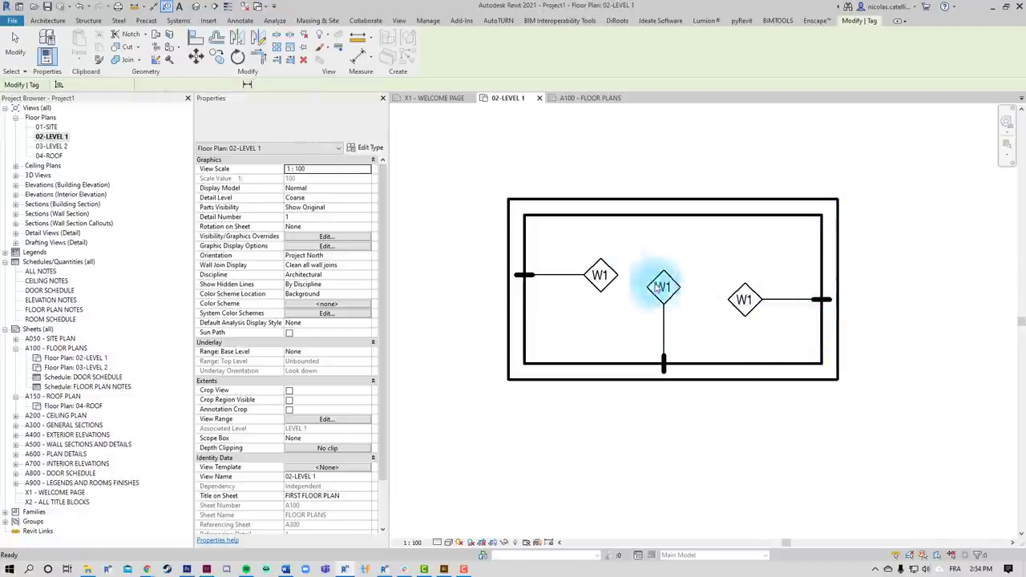
key(Escape)
key(Escape)
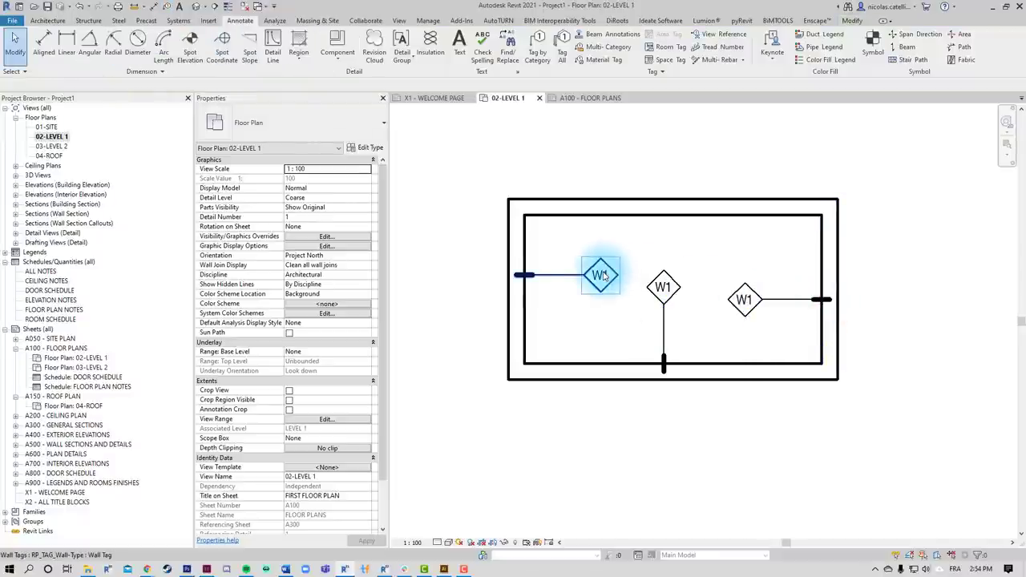
click(605, 276)
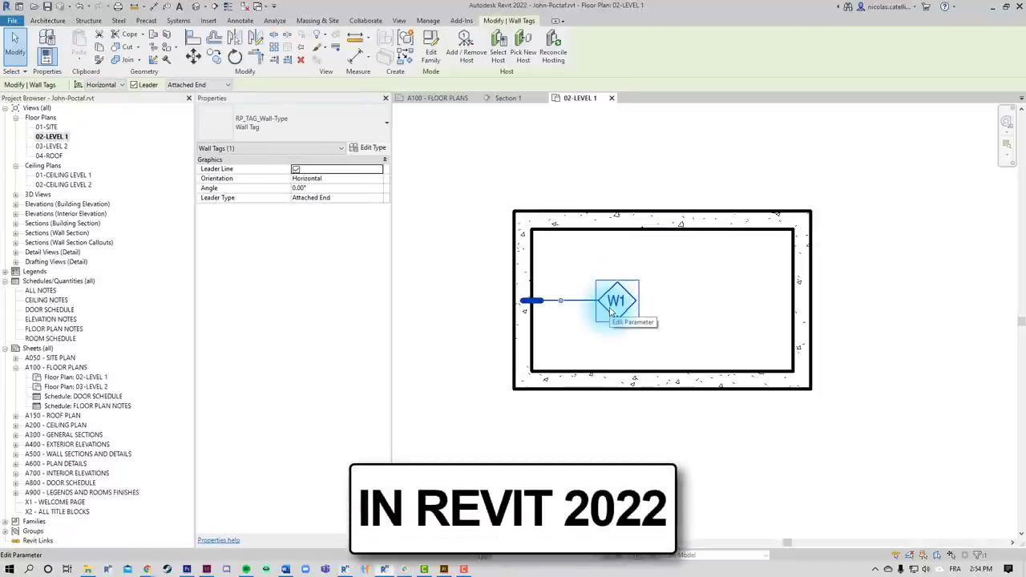
Step: In Revit 2022, add the lower, right and upper walls as hosts of the left wall's W1 tag
click(467, 55)
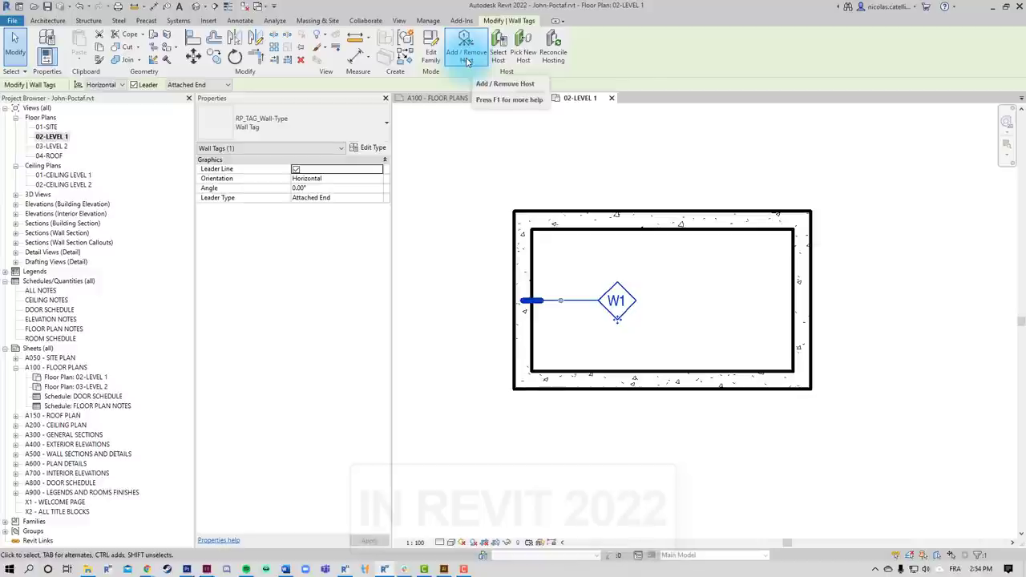
click(646, 384)
click(804, 293)
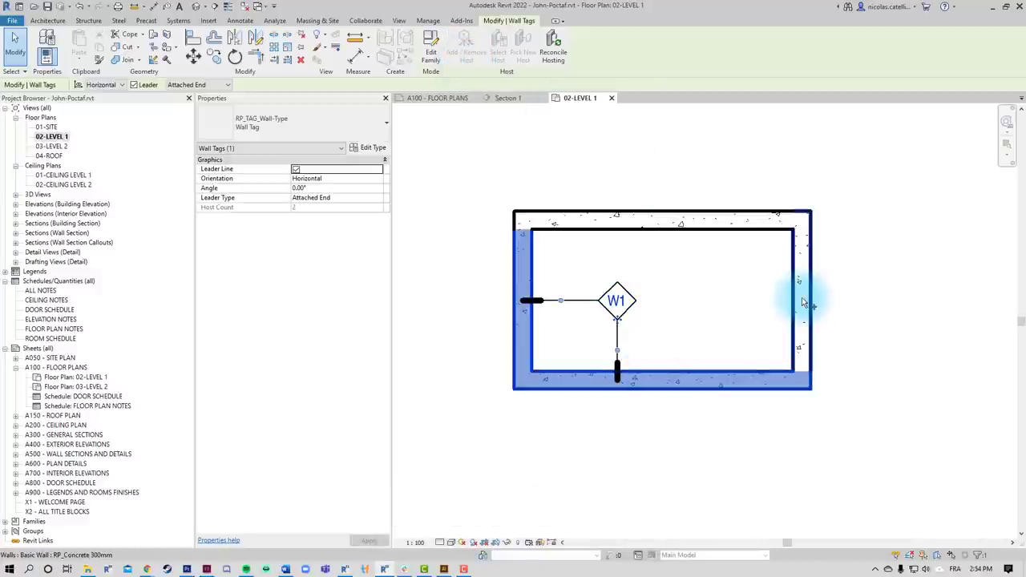
click(616, 223)
click(627, 280)
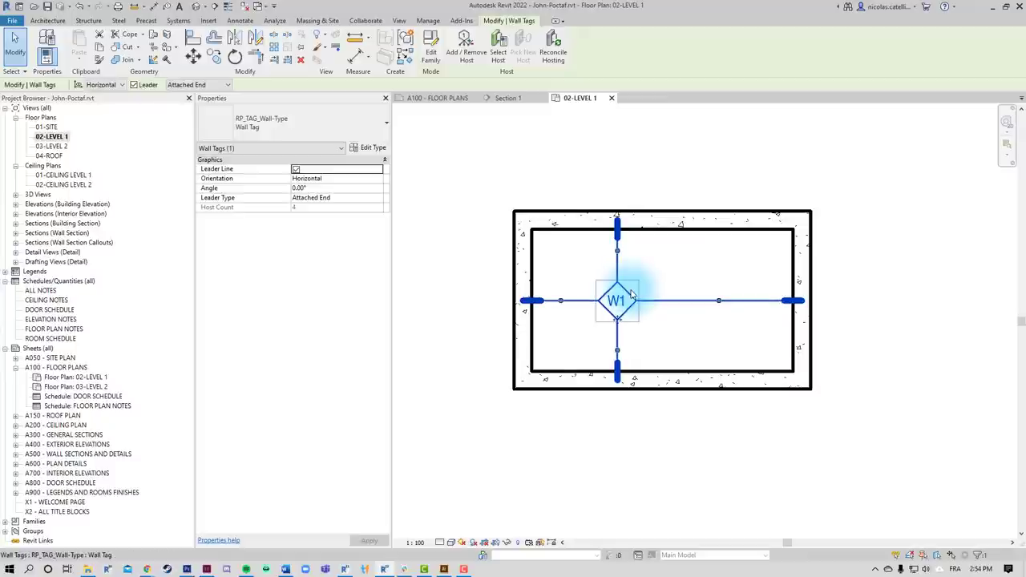
key(Escape)
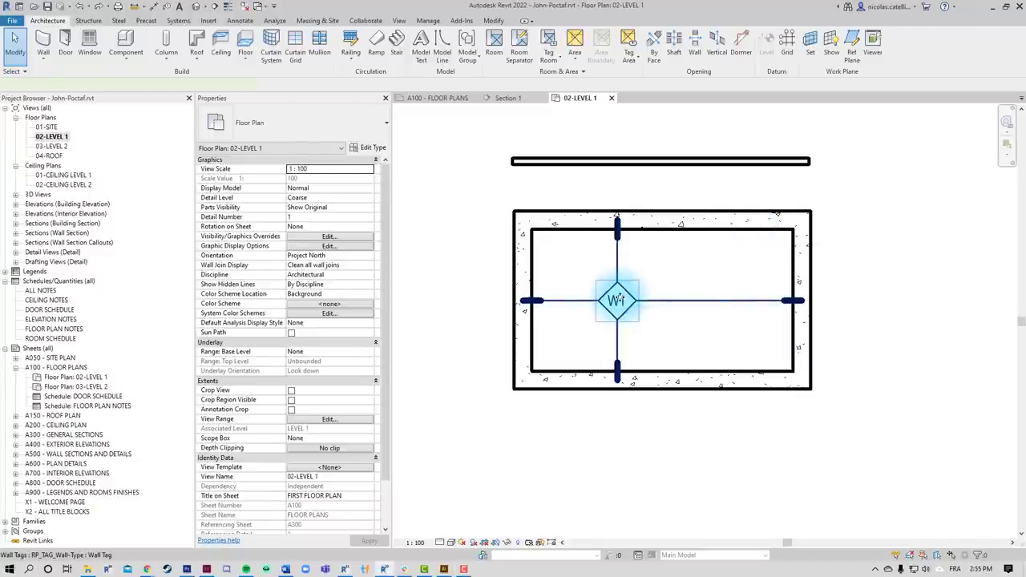
Step: Add the separate thin wall above the rectangular room as another host of the W1 tag
click(616, 301)
click(483, 53)
click(671, 163)
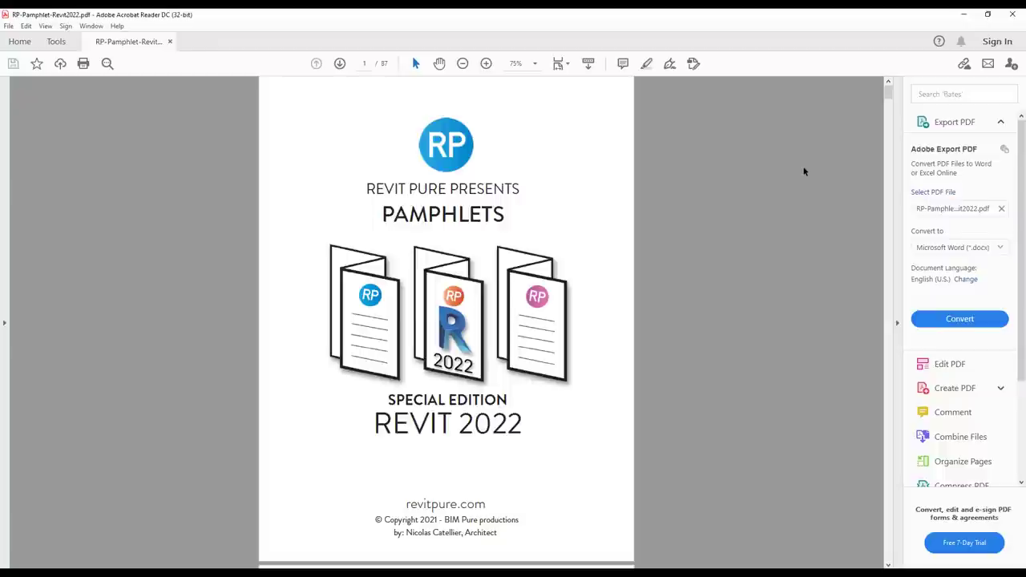
Step: In Adobe Acrobat Reader, look through the Revit 2022 pamphlet from the cover past the rating system to the Amazing Features list
scroll(788, 237, down, 8)
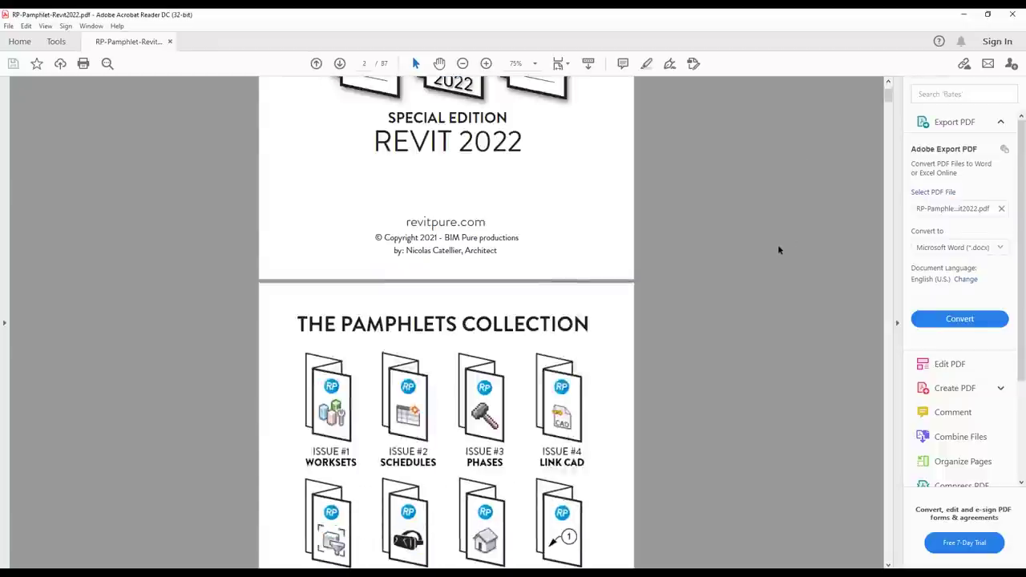
scroll(778, 243, down, 10)
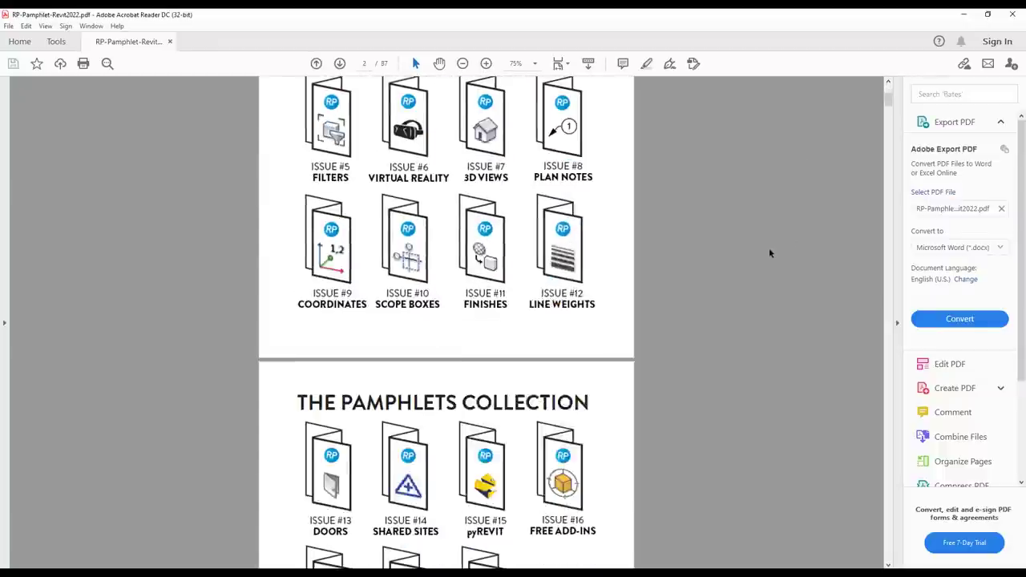
scroll(770, 245, down, 12)
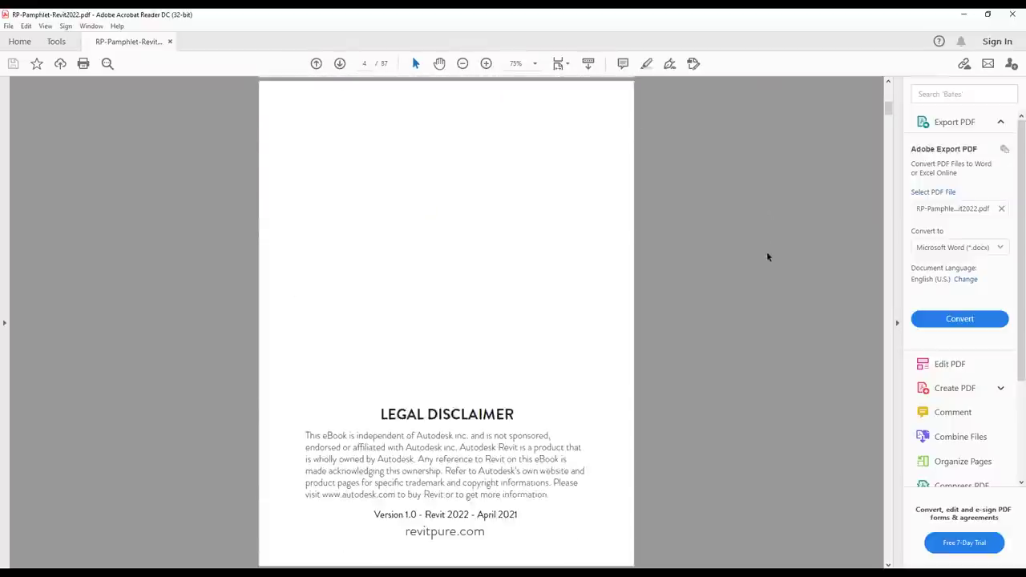
scroll(760, 268, down, 4)
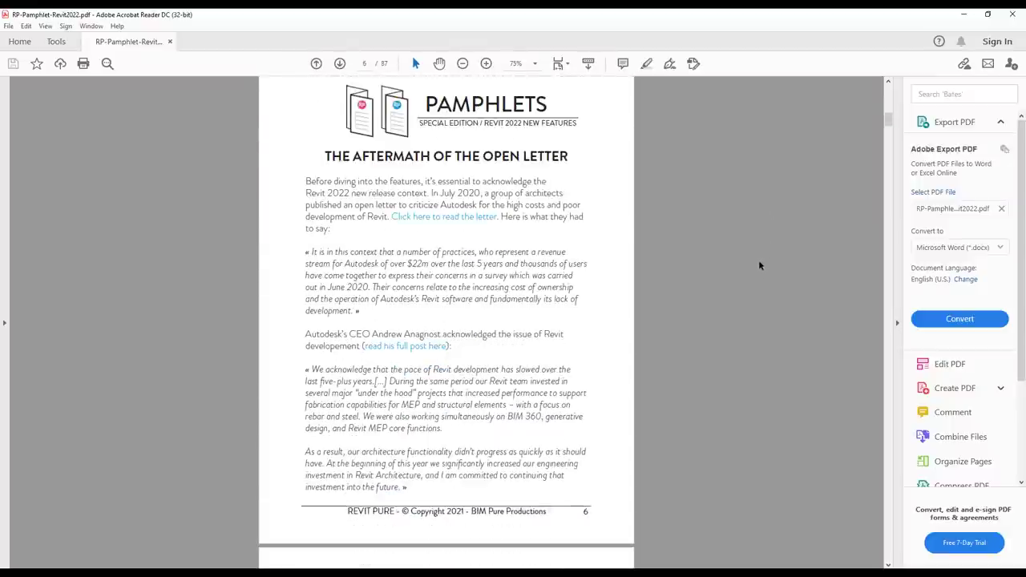
scroll(762, 252, down, 9)
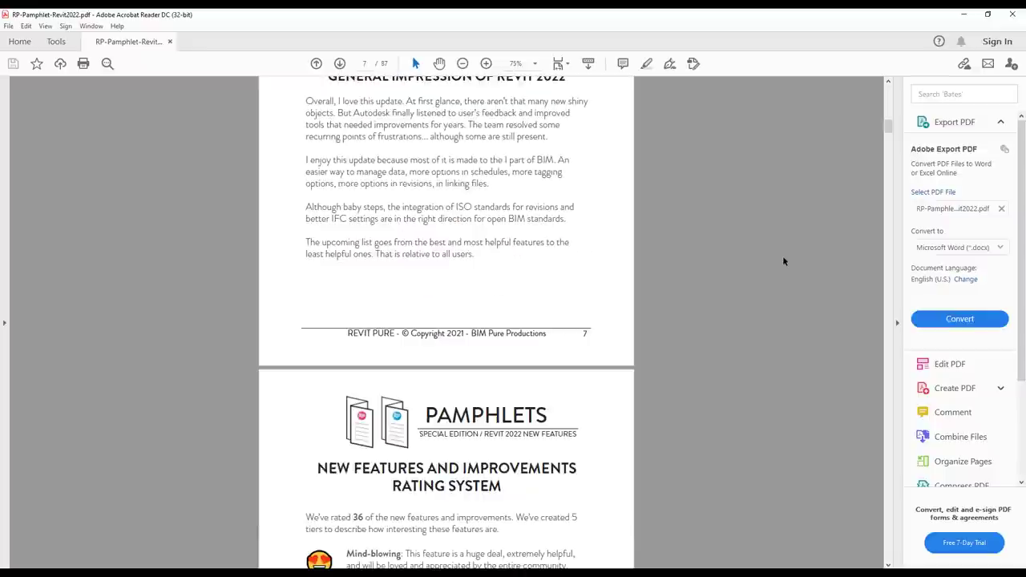
scroll(784, 257, down, 4)
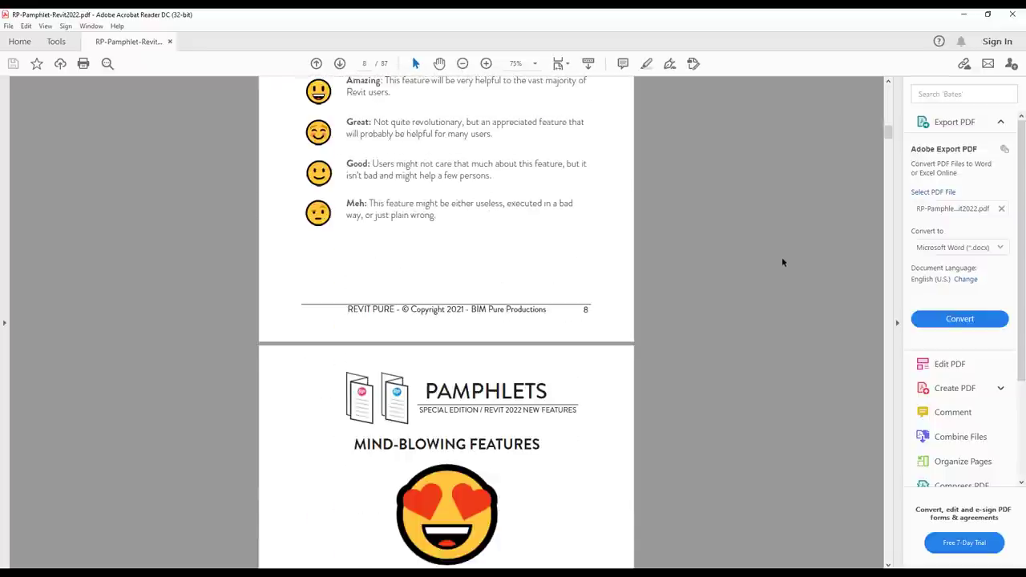
scroll(783, 262, up, 2)
scroll(783, 261, down, 5)
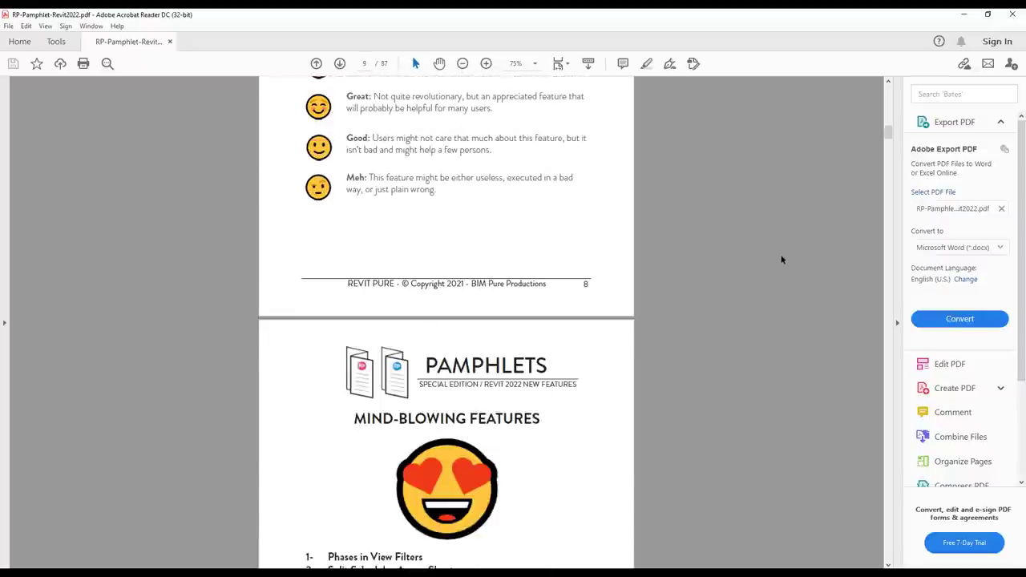
scroll(780, 263, down, 10)
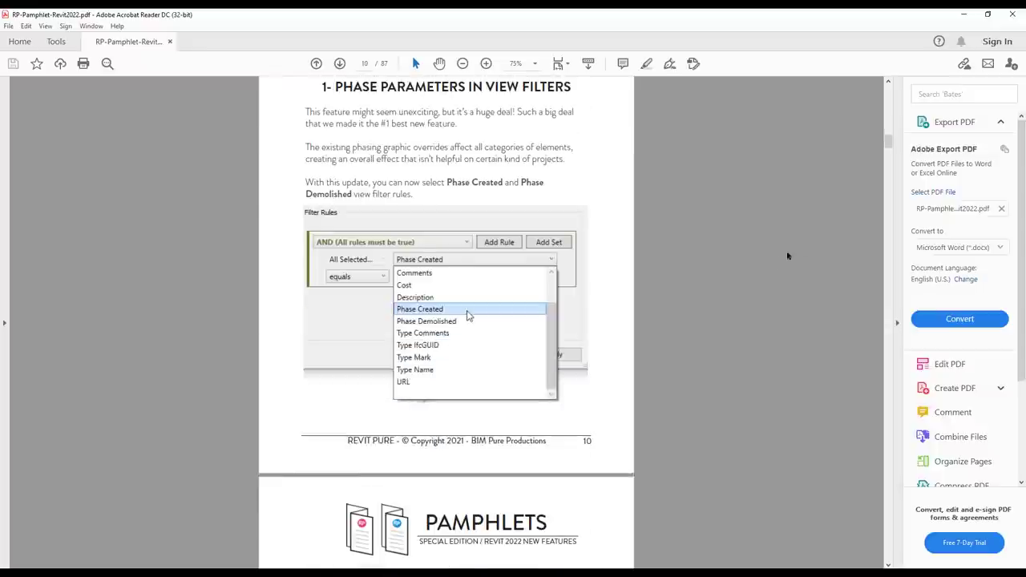
drag(889, 148, 880, 337)
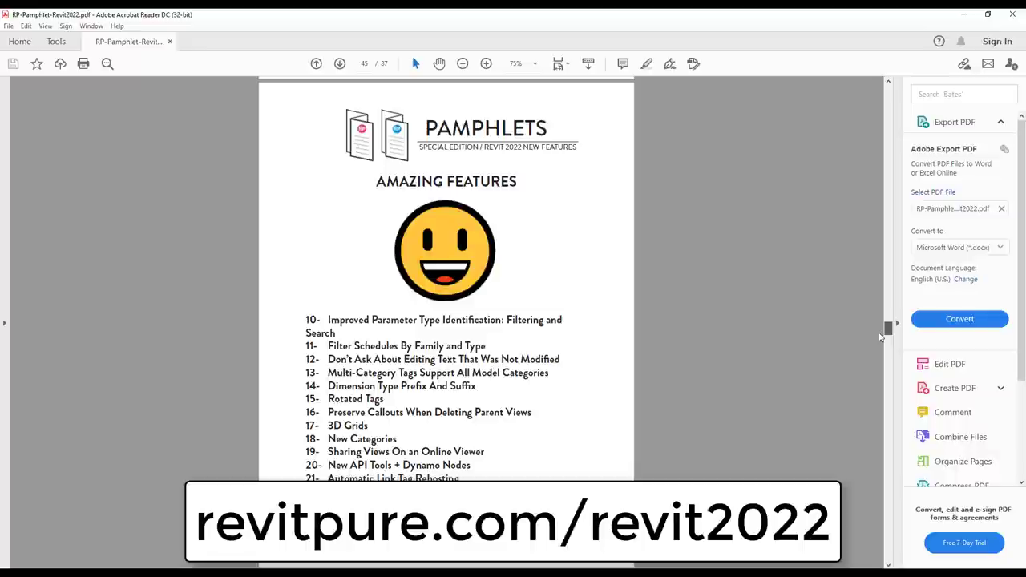
drag(879, 337, 887, 356)
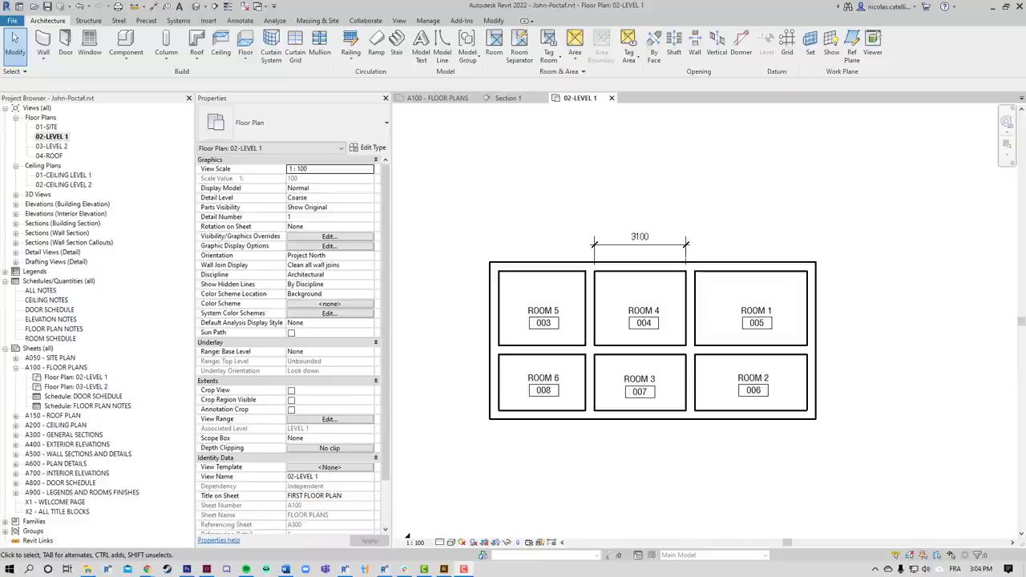
Step: In Revit 2022, create a key schedule for the Rooms category with the key name Room Style
click(397, 20)
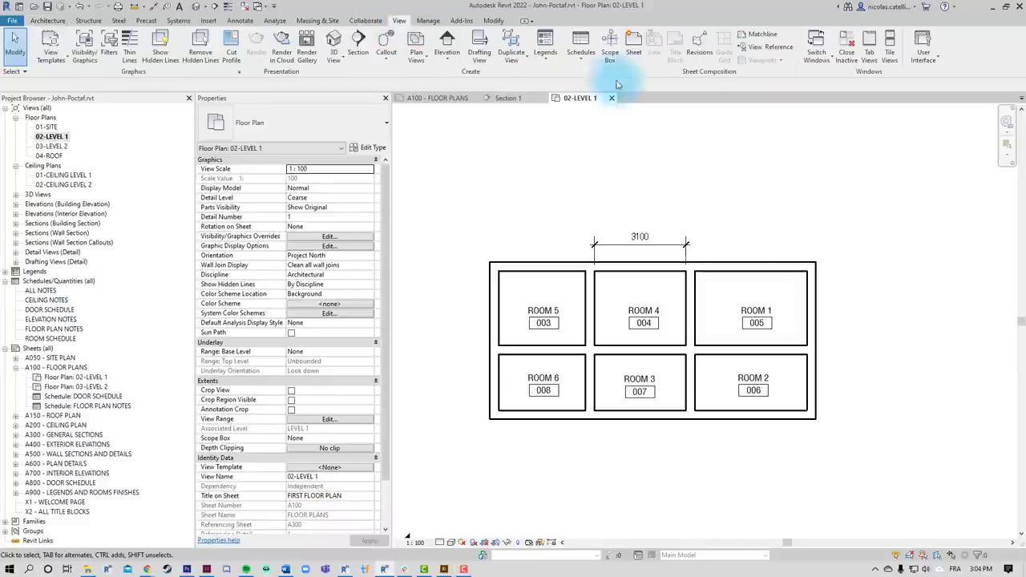
click(594, 61)
click(605, 141)
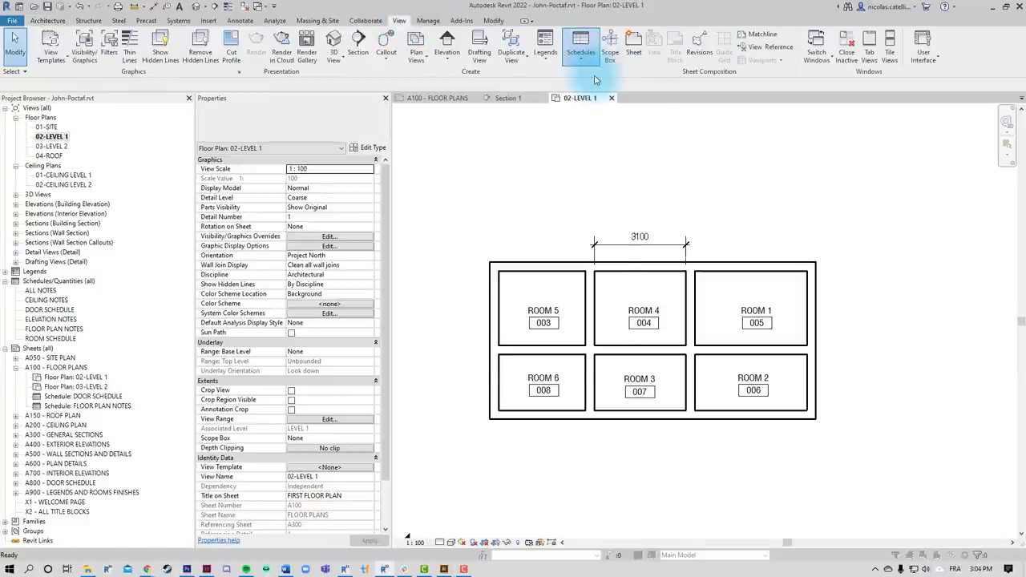
click(442, 286)
scroll(446, 285, down, 10)
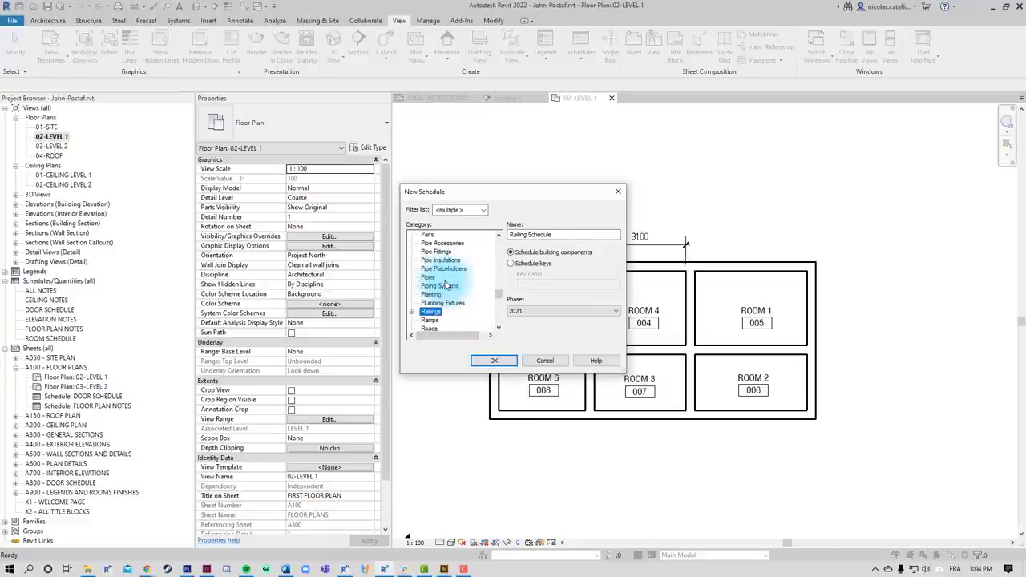
click(431, 312)
scroll(437, 321, down, 2)
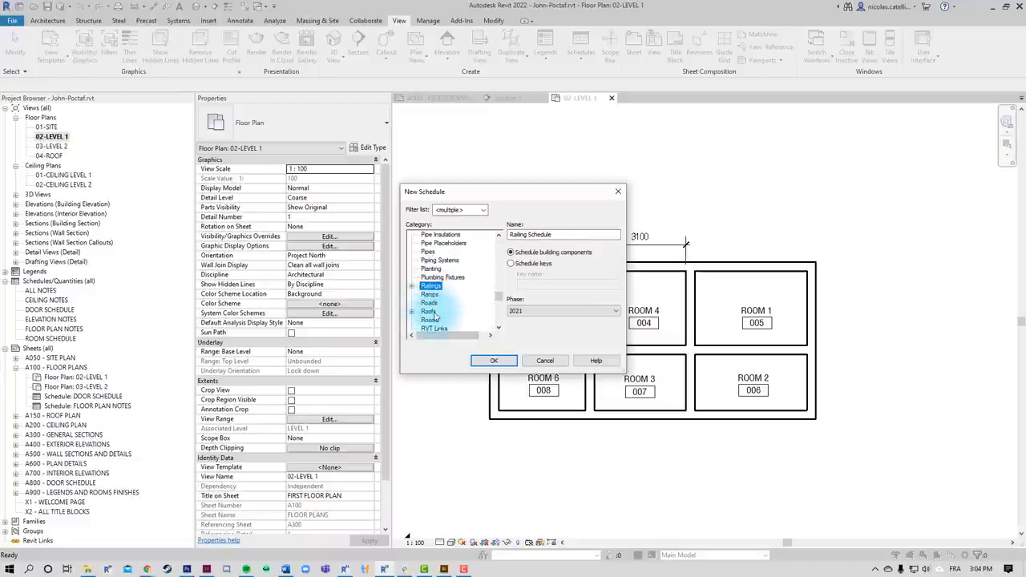
click(431, 311)
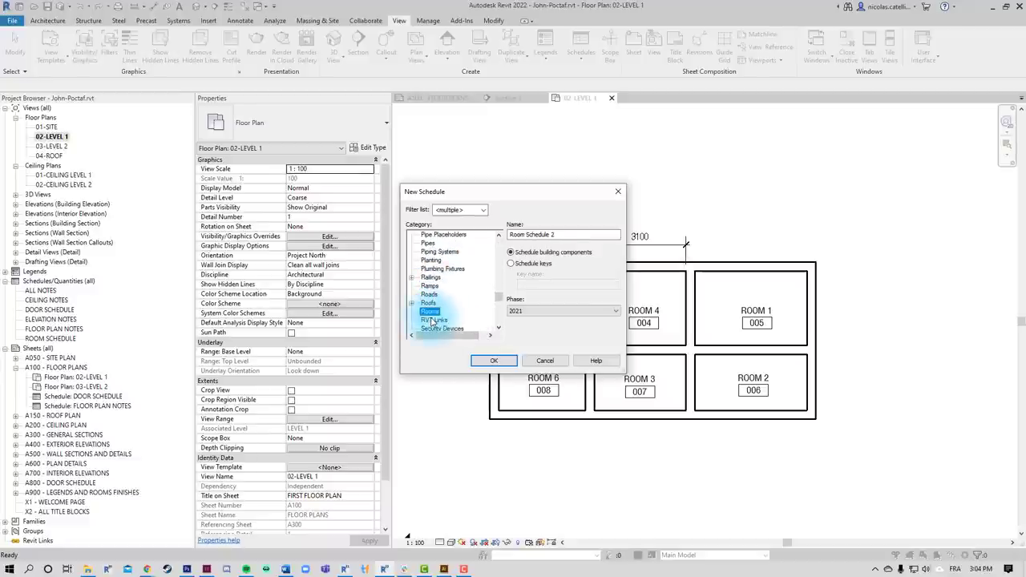
click(528, 270)
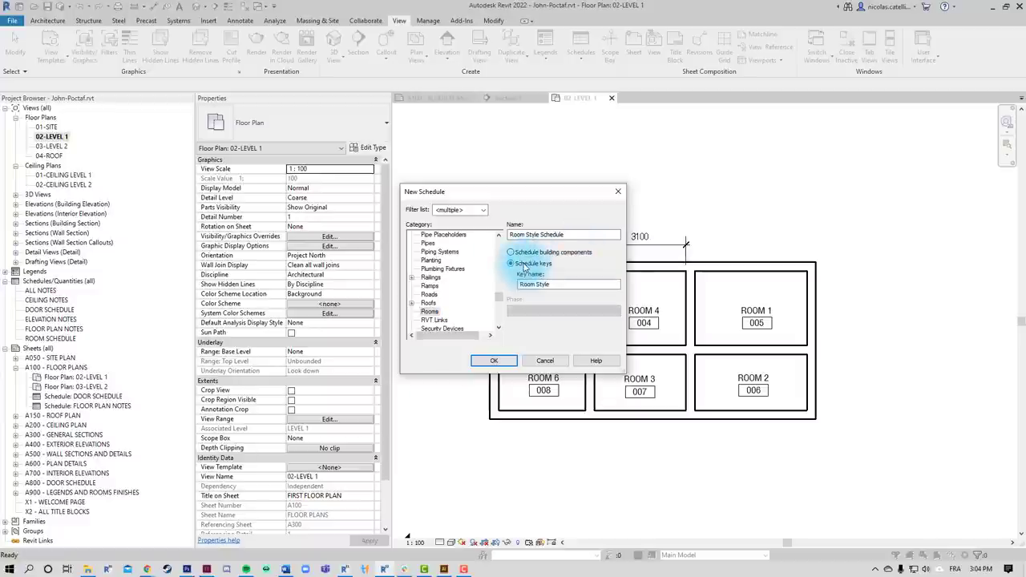
click(493, 361)
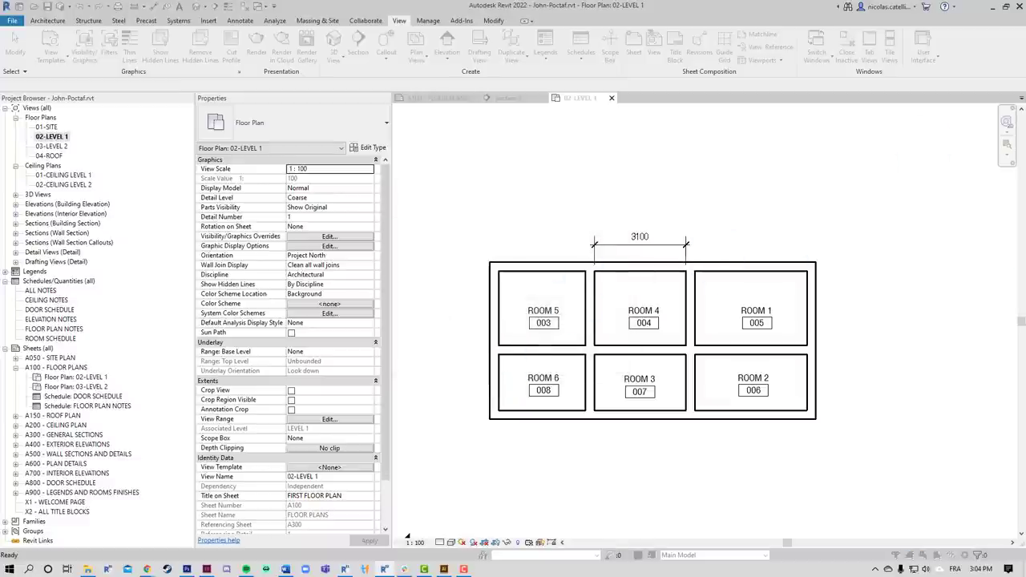
Step: Add the Floor Finish, Base Finish and Wall Finish fields to the room key schedule and generate it
drag(412, 115, 364, 139)
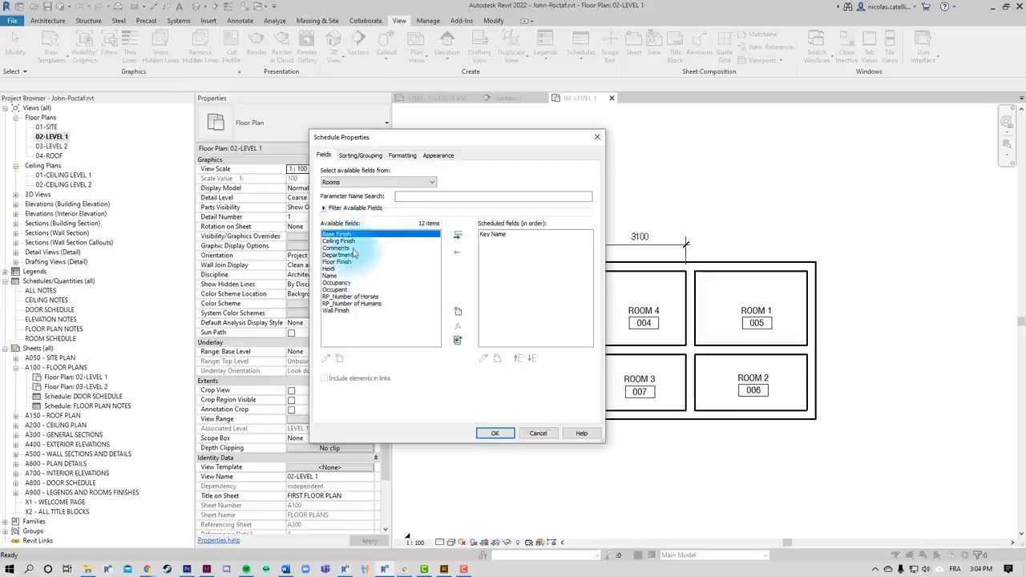
click(340, 262)
click(458, 236)
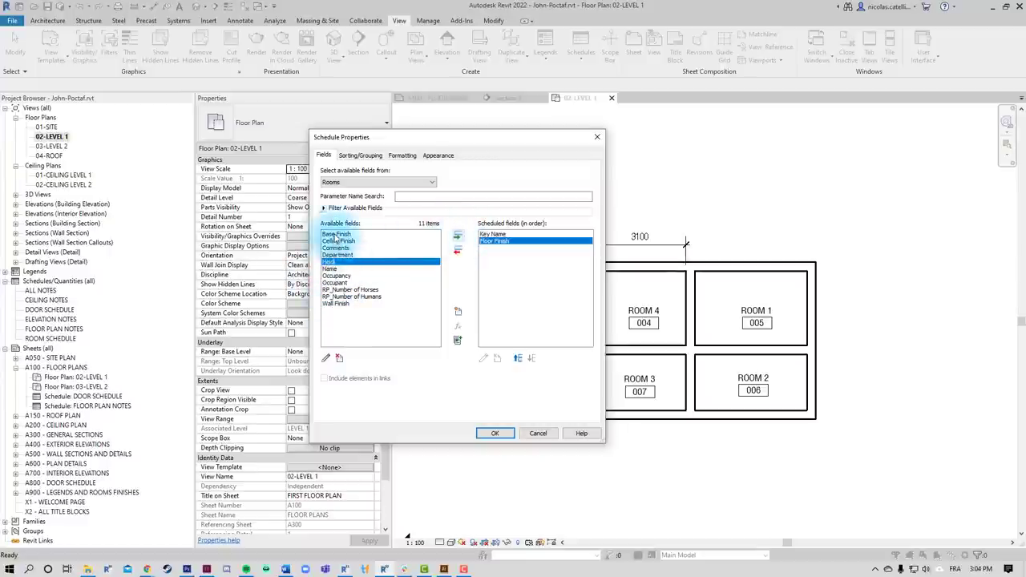
click(336, 234)
click(458, 235)
click(335, 296)
click(458, 236)
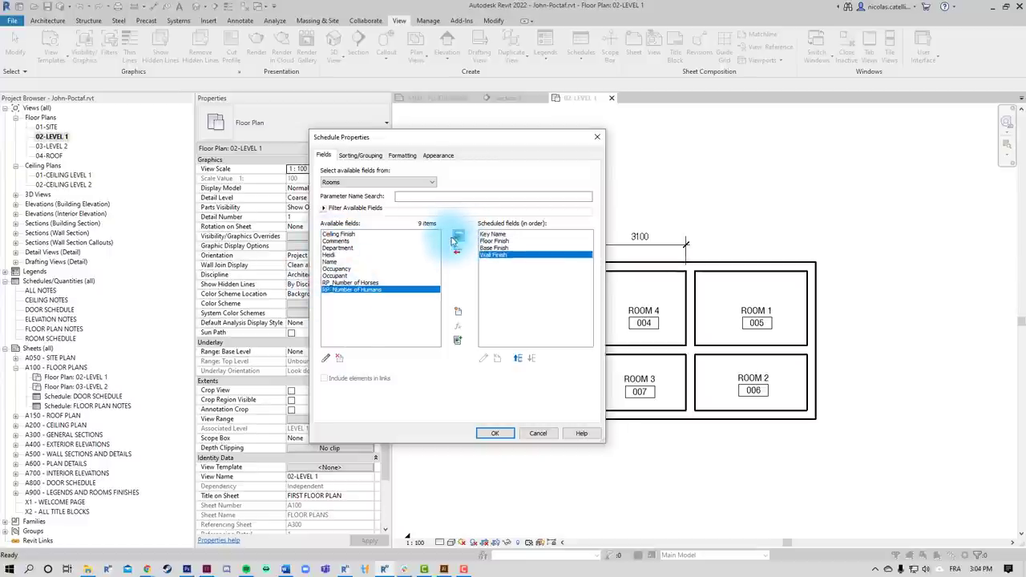
click(492, 434)
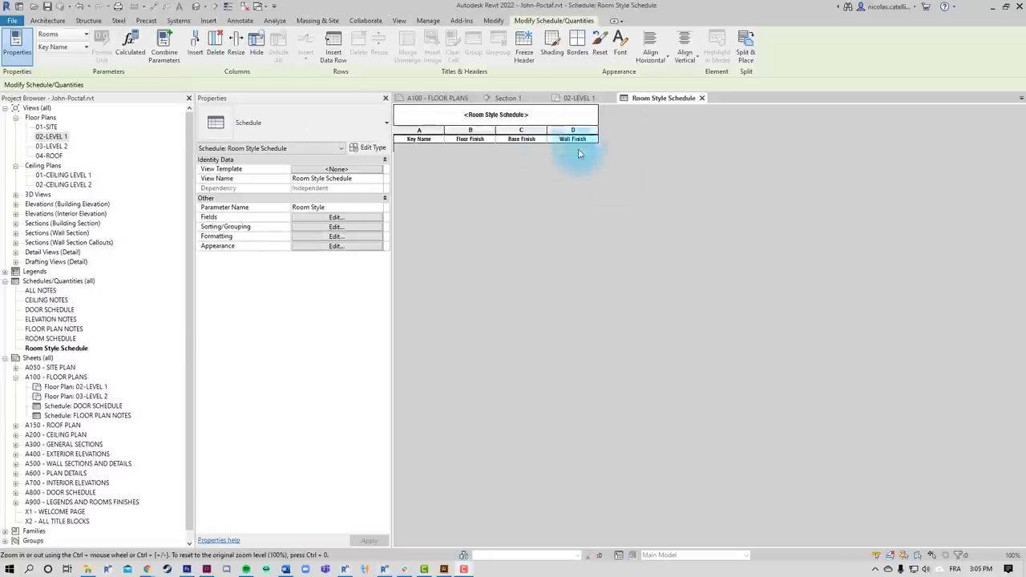
Step: Insert two data rows in the Room Style Schedule and name their keys DRY ROOMS and WET ROOMS
ctrl+scroll(492, 131, up, 1)
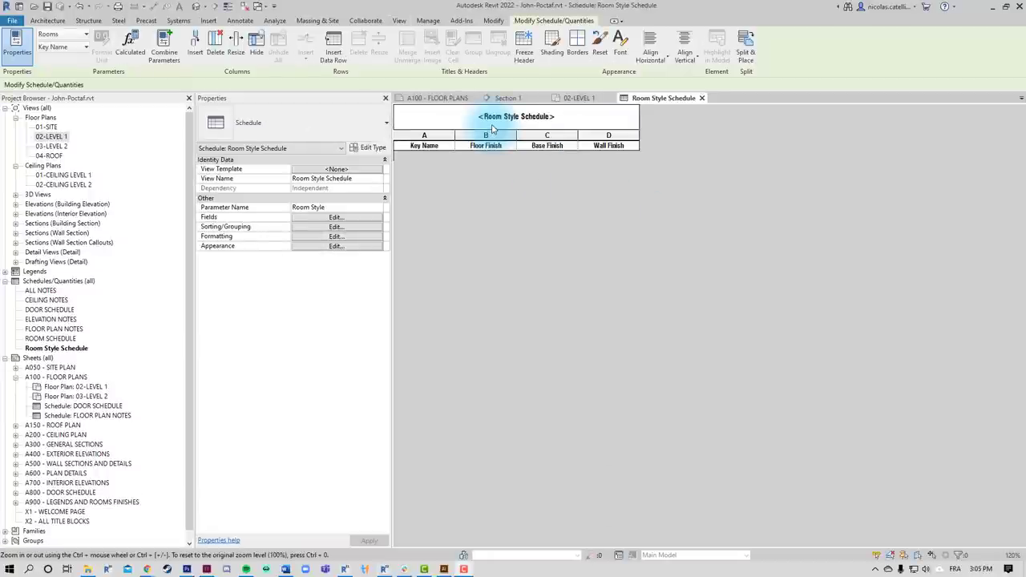
click(340, 58)
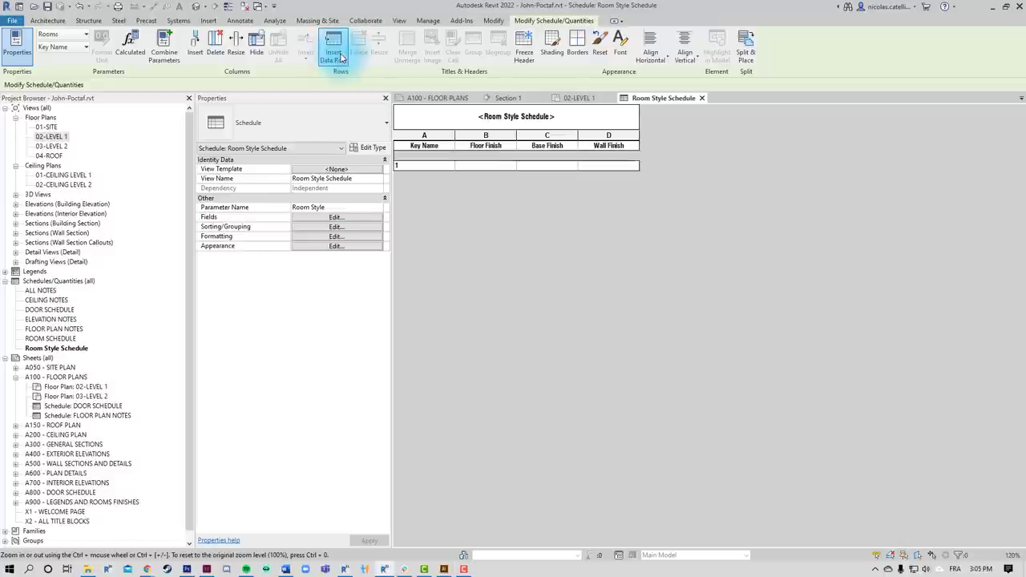
click(340, 58)
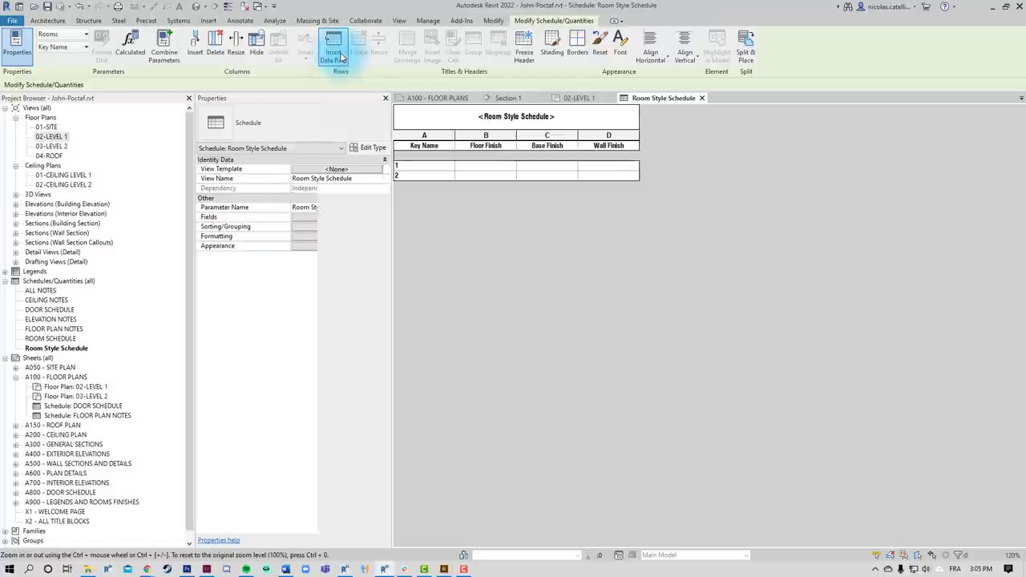
click(427, 165)
click(409, 167)
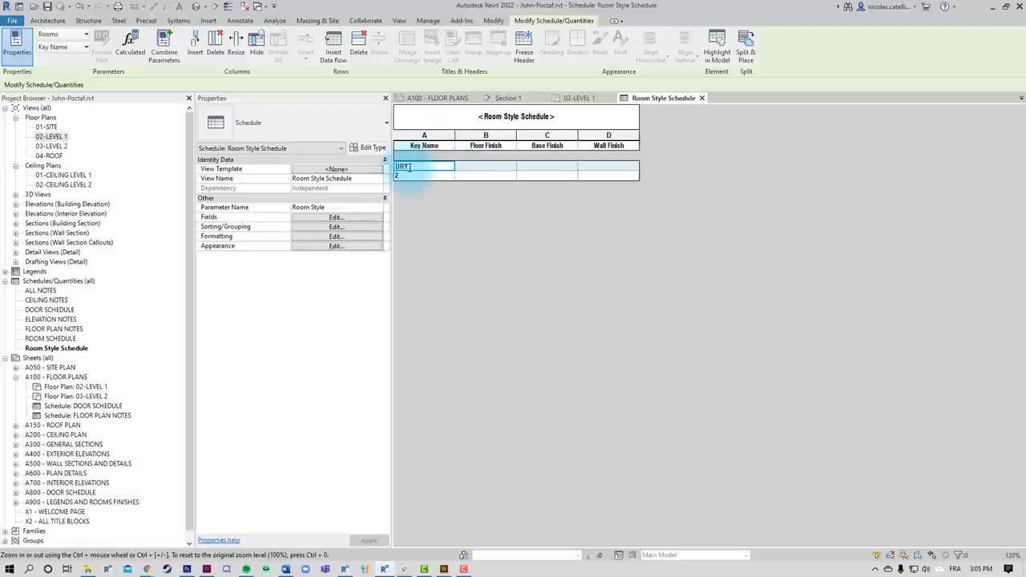
click(415, 176)
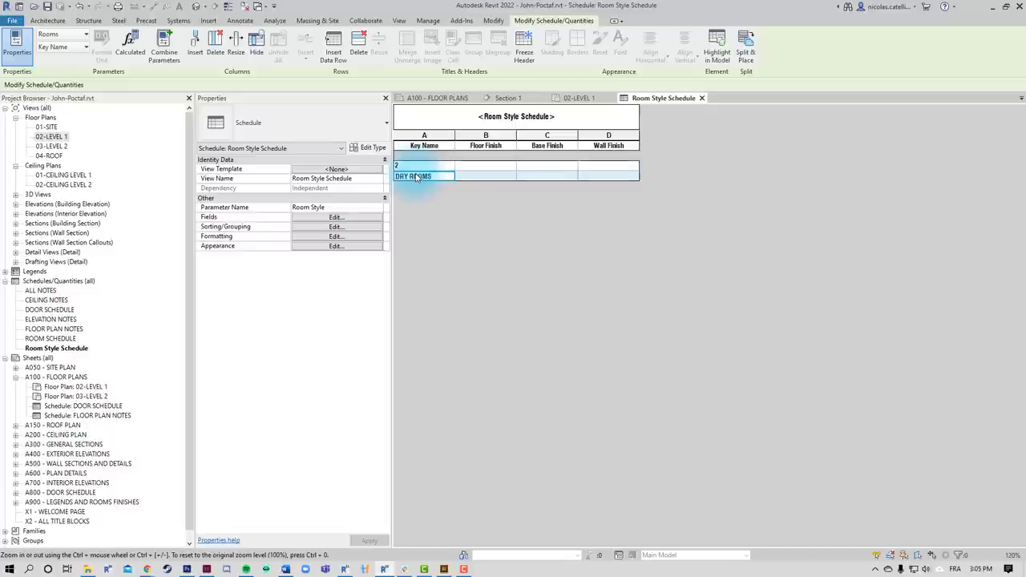
click(415, 167)
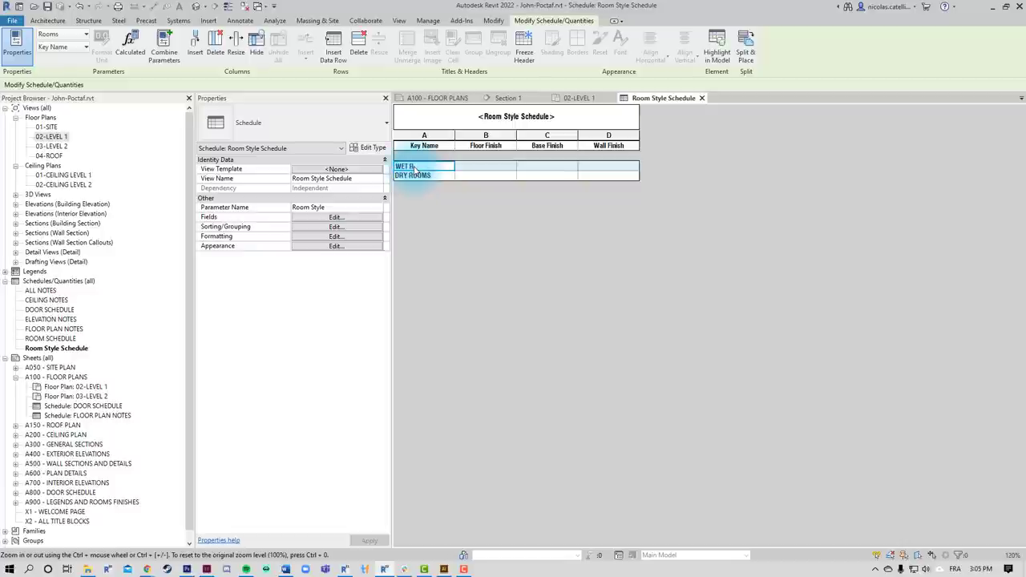
Step: Fill in the floor, base and wall finishes: Wood, Plywood, Gypsum for DRY ROOMS and Cermaic, Rubber, Acrylic for WET ROOMS
click(492, 171)
click(484, 168)
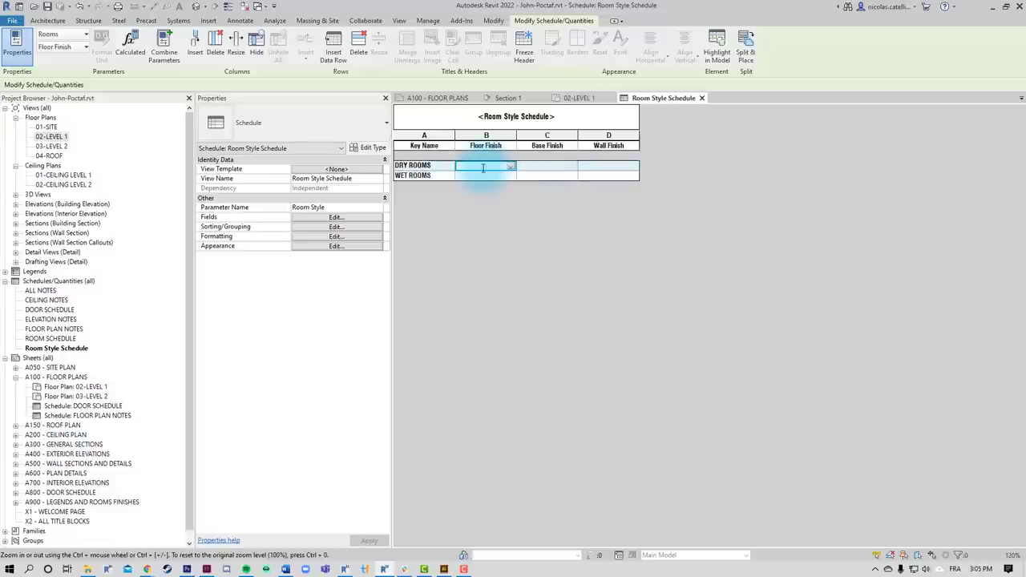
text(Wood)
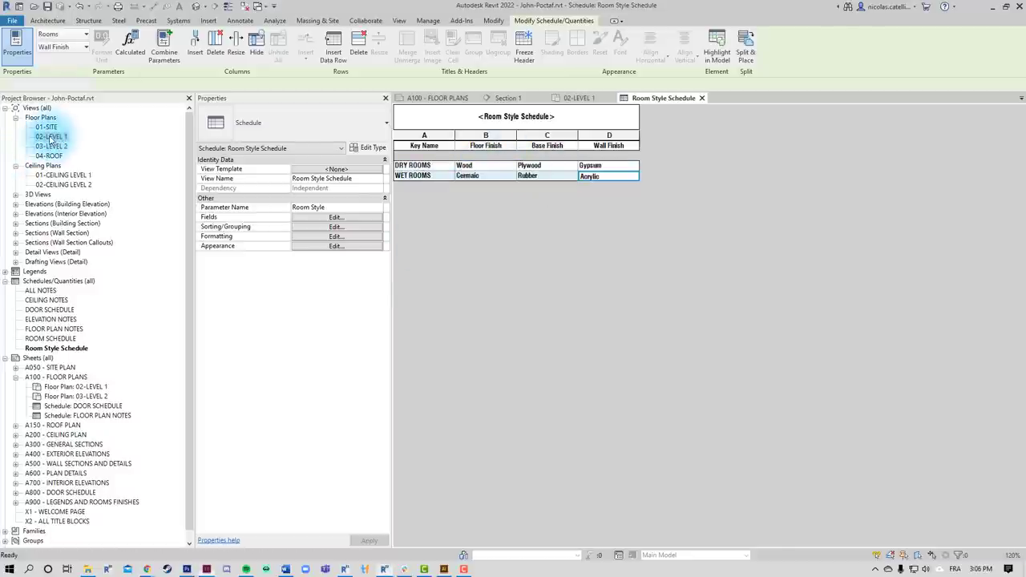
Step: In floor plan 02-LEVEL 1, set the Room Style of ROOM 5 to WET ROOMS and inspect its Floor Finish parameter
double_click(51, 136)
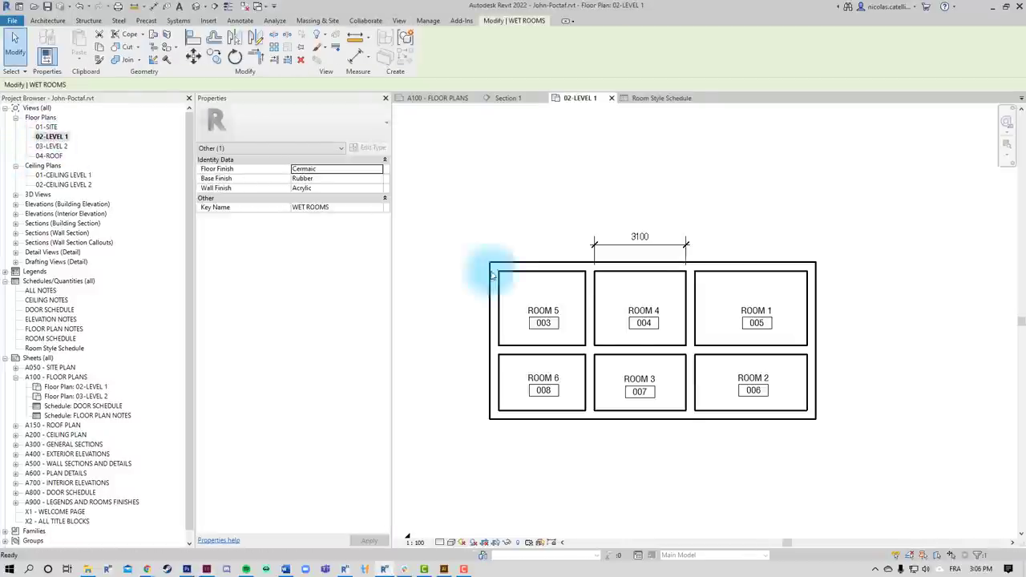
click(565, 293)
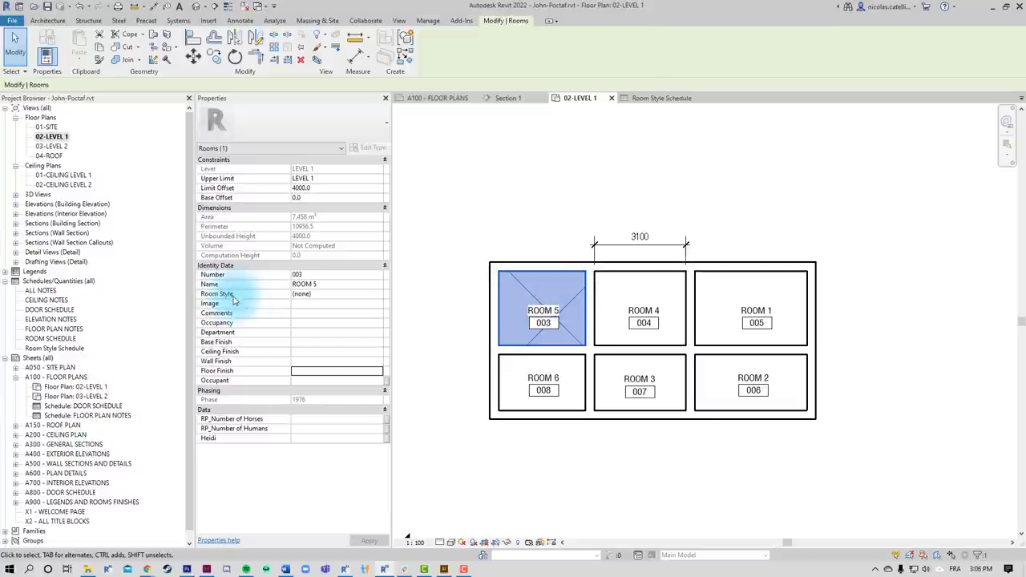
click(380, 296)
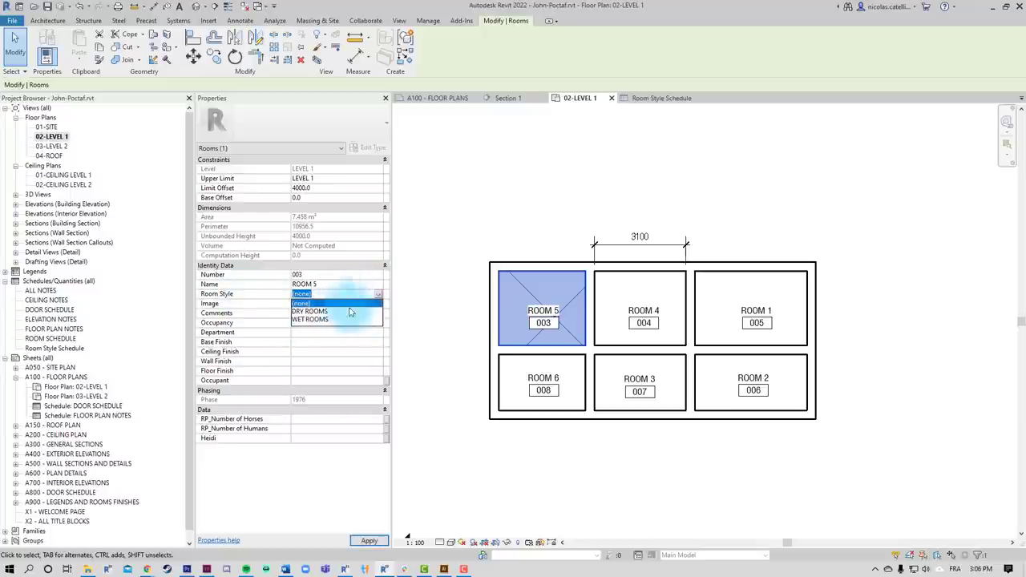
click(315, 320)
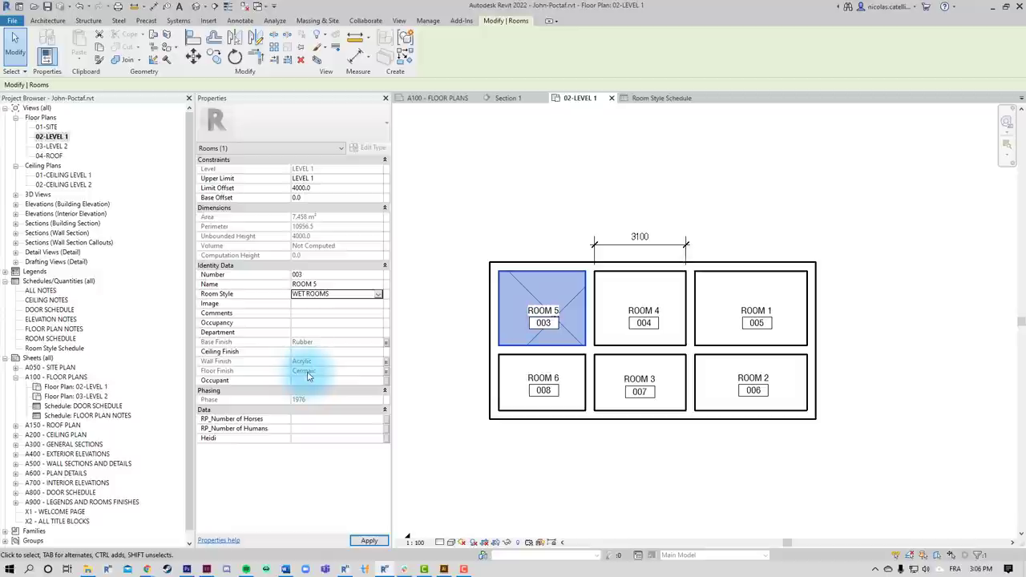
click(388, 373)
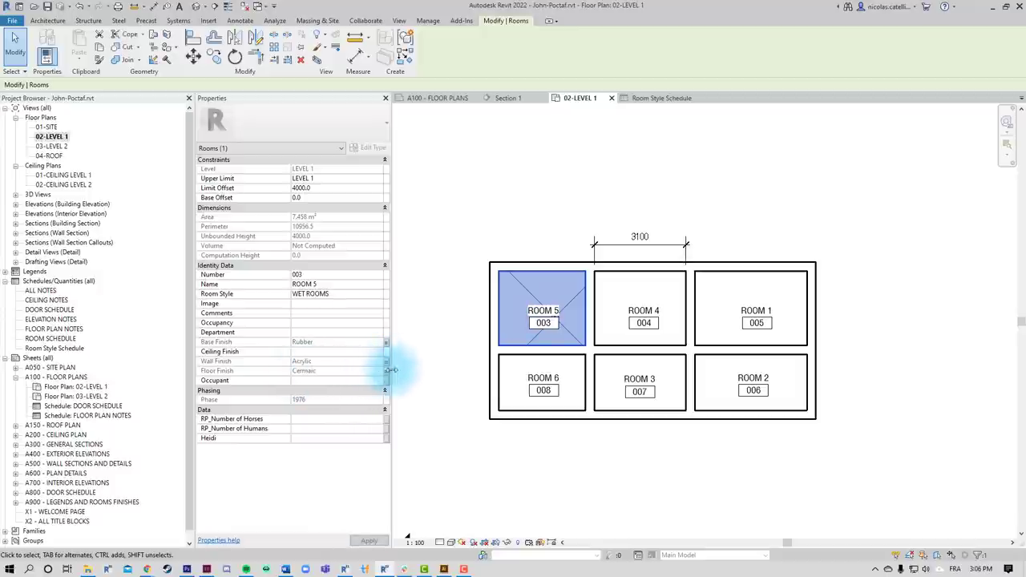
Step: In Room Schedule 3, set the Room Style of LOCKER to WET ROOMS and of MAIN ROOM to DRY ROOMS
click(484, 148)
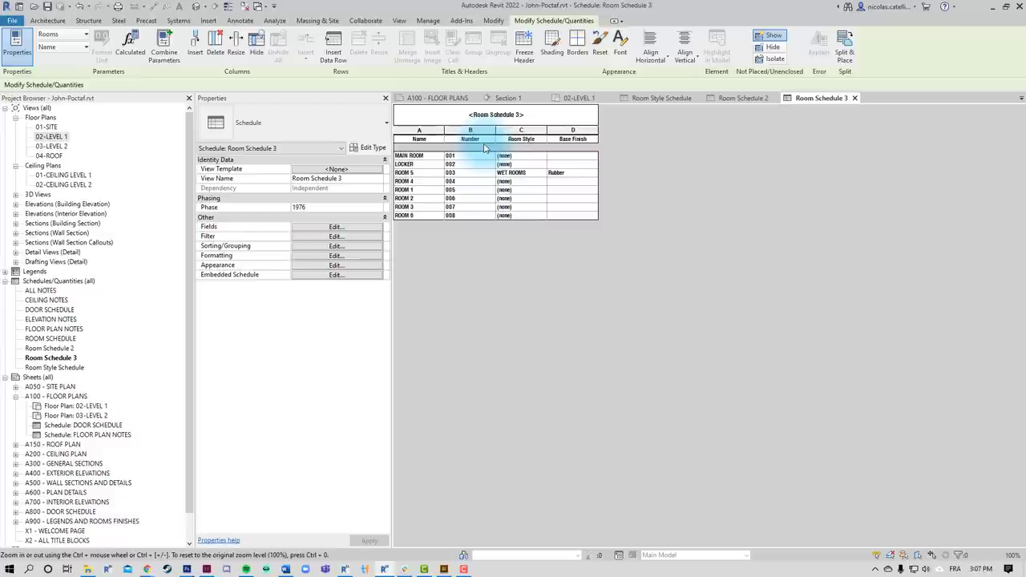
ctrl+scroll(481, 148, up, 3)
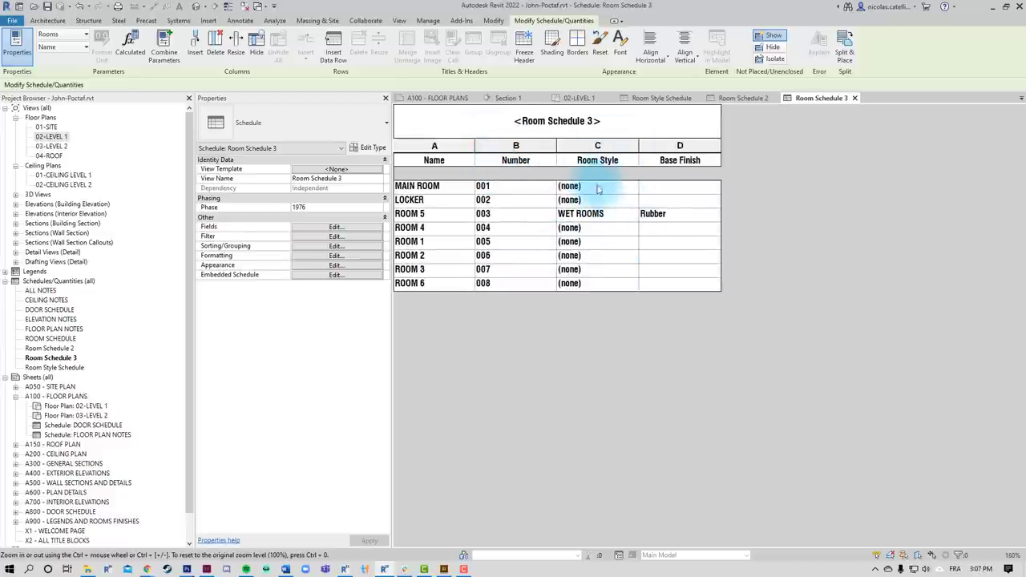
click(633, 201)
click(610, 229)
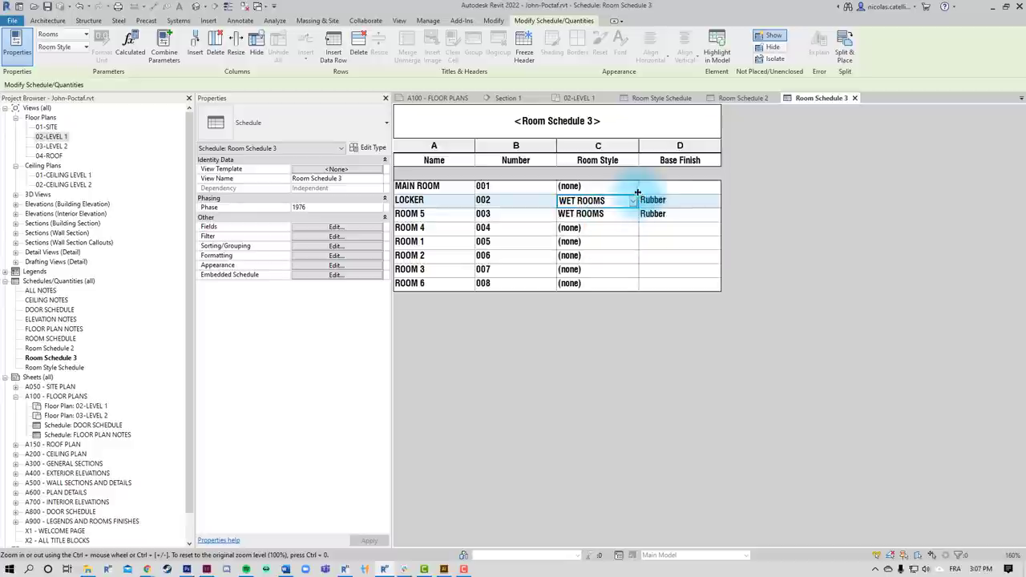
click(624, 186)
click(632, 186)
click(586, 207)
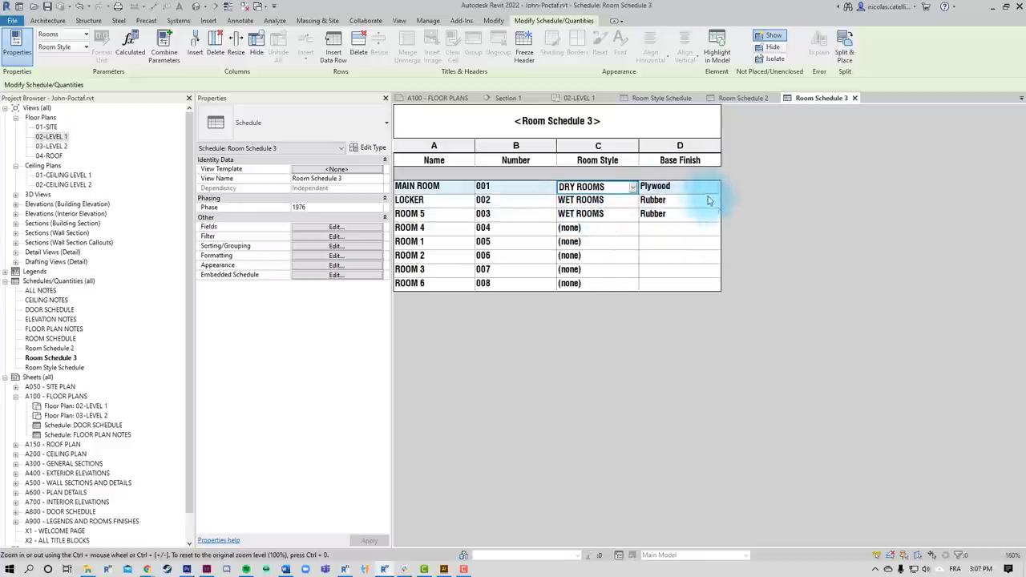
Step: Compare the Base Finish values in Room Schedule 3 with the finishes defined in the Room Style Schedule
click(692, 201)
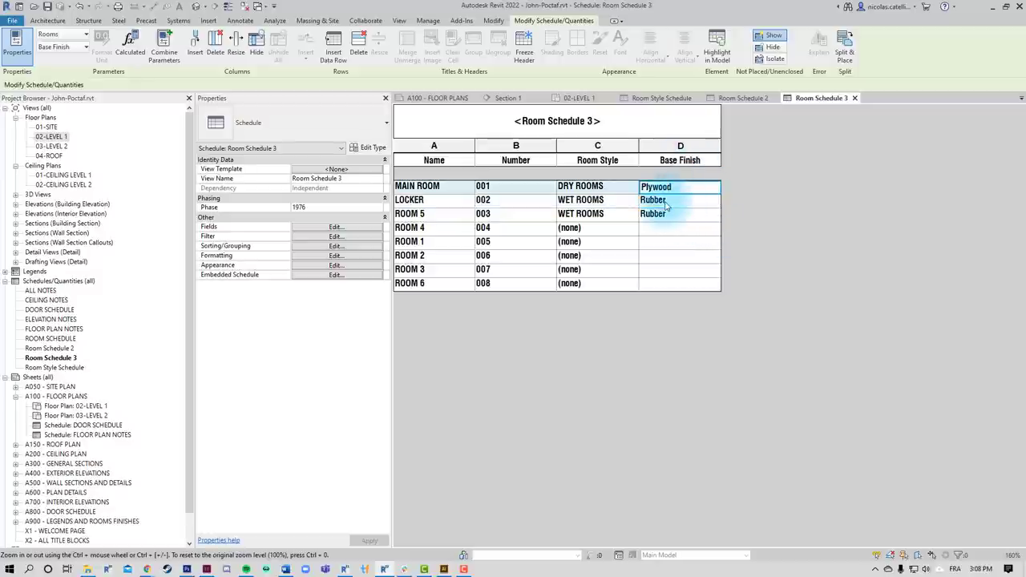
drag(680, 214, 661, 201)
click(605, 202)
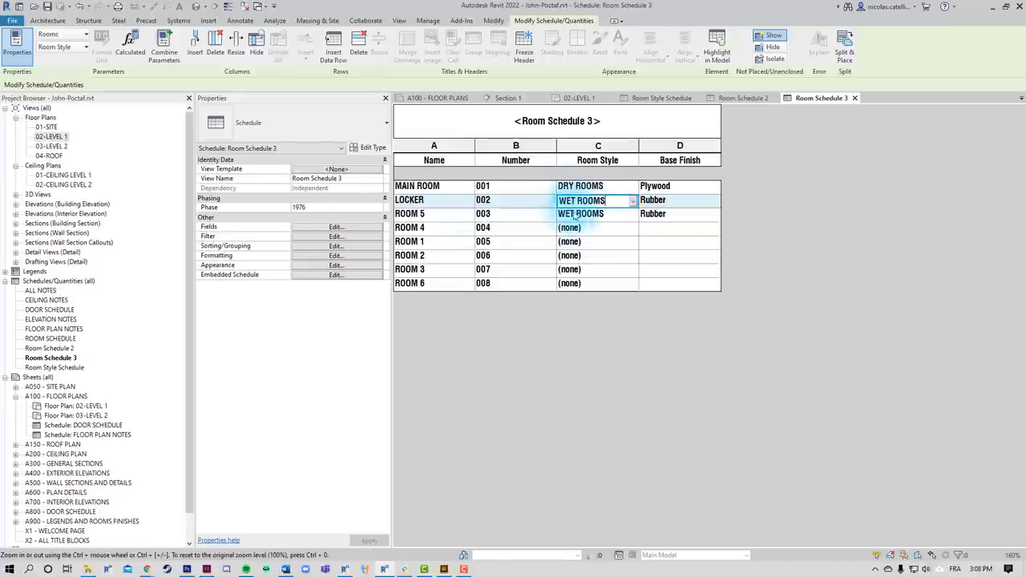
click(664, 187)
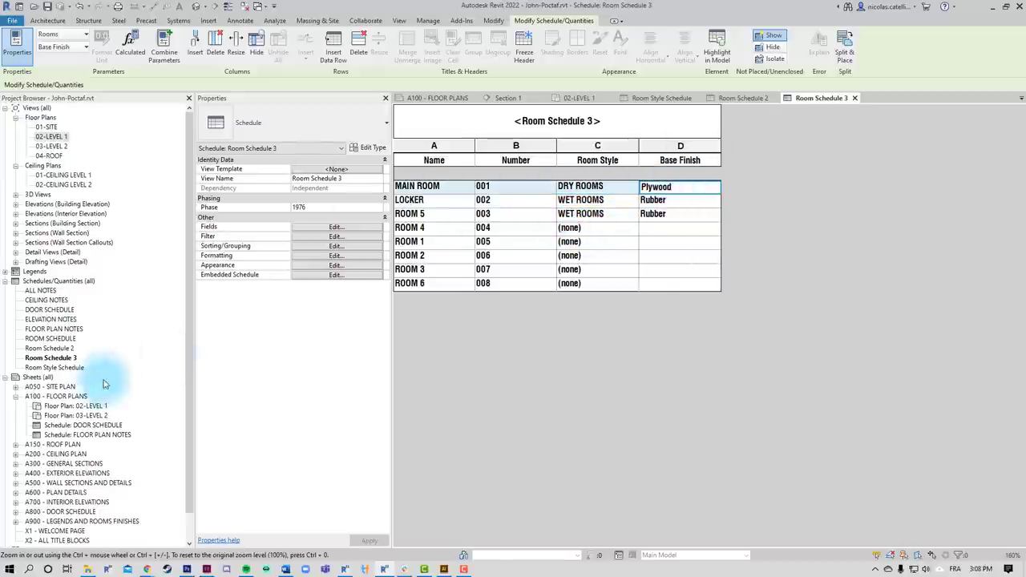
double_click(54, 367)
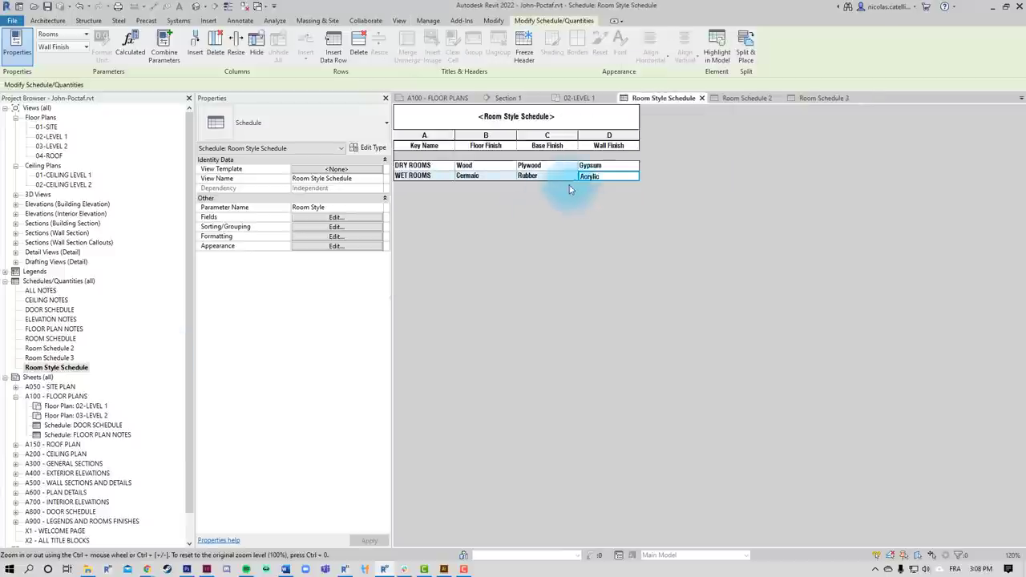
ctrl+scroll(571, 189, up, 2)
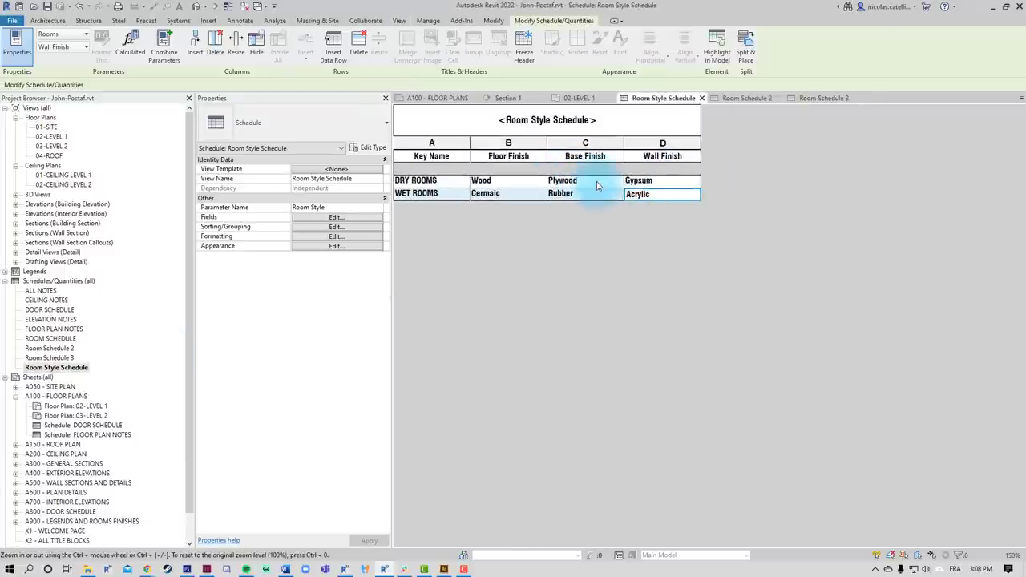
key(ctrl+Tab)
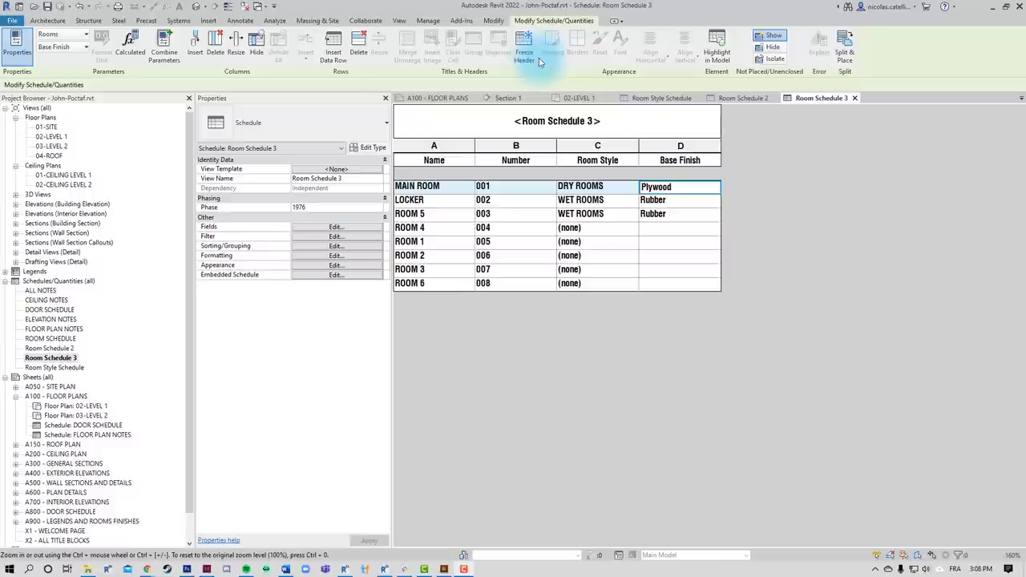
Step: Create a new key schedule for the Rooms category with the key name Key Occupancy
click(399, 21)
click(580, 44)
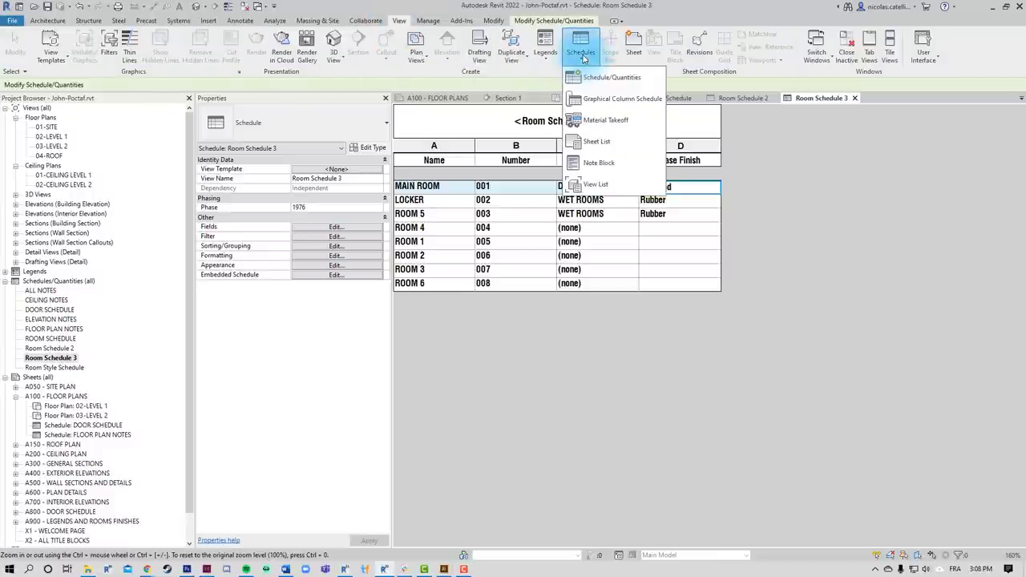
click(607, 75)
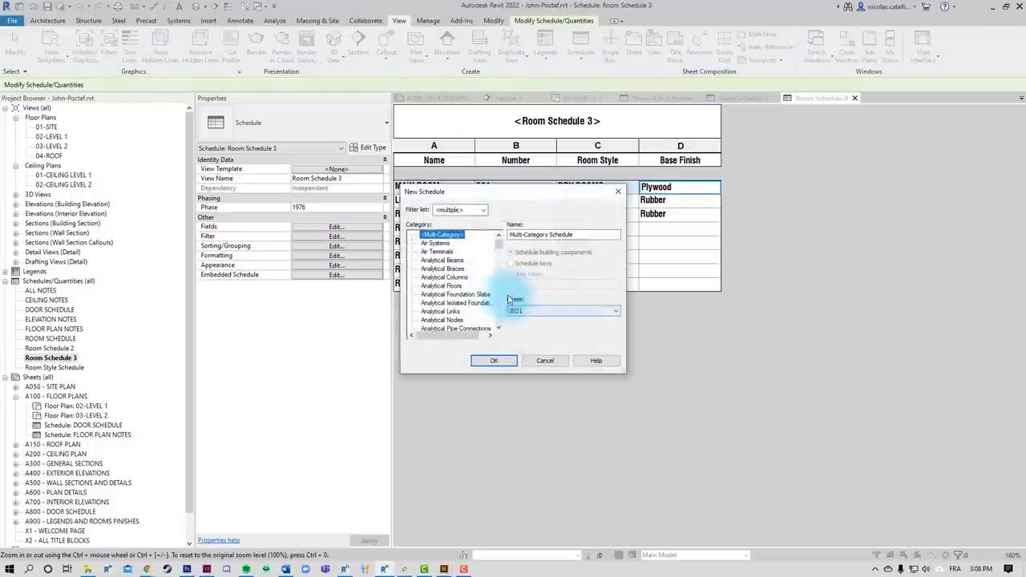
scroll(457, 298, down, 10)
click(437, 278)
click(430, 311)
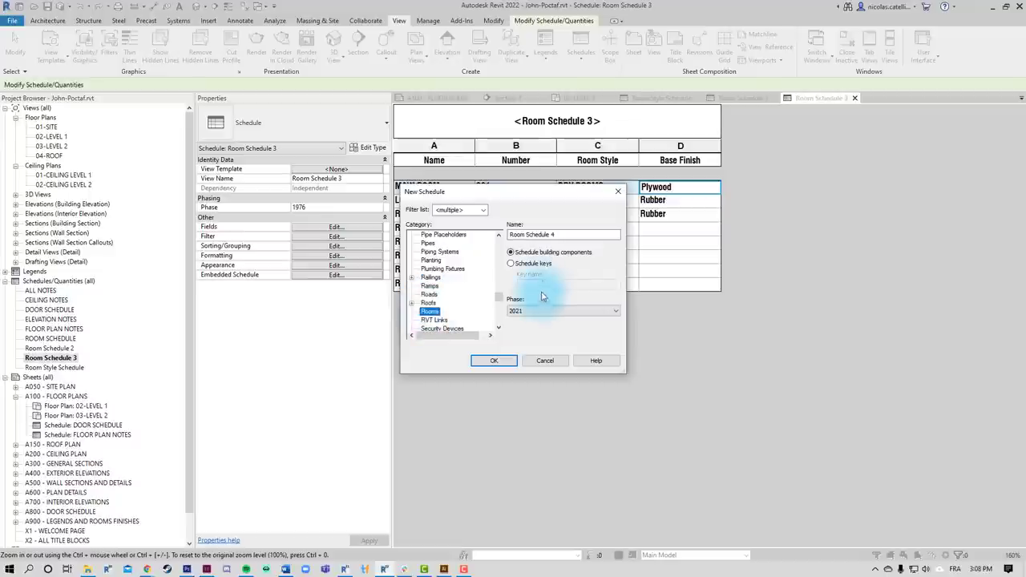
click(529, 263)
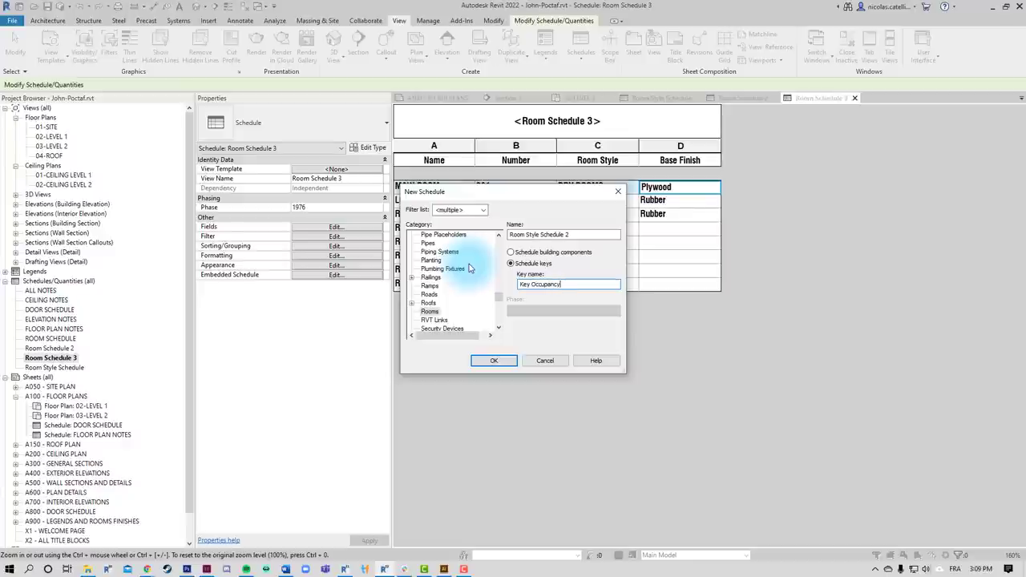
key(Return)
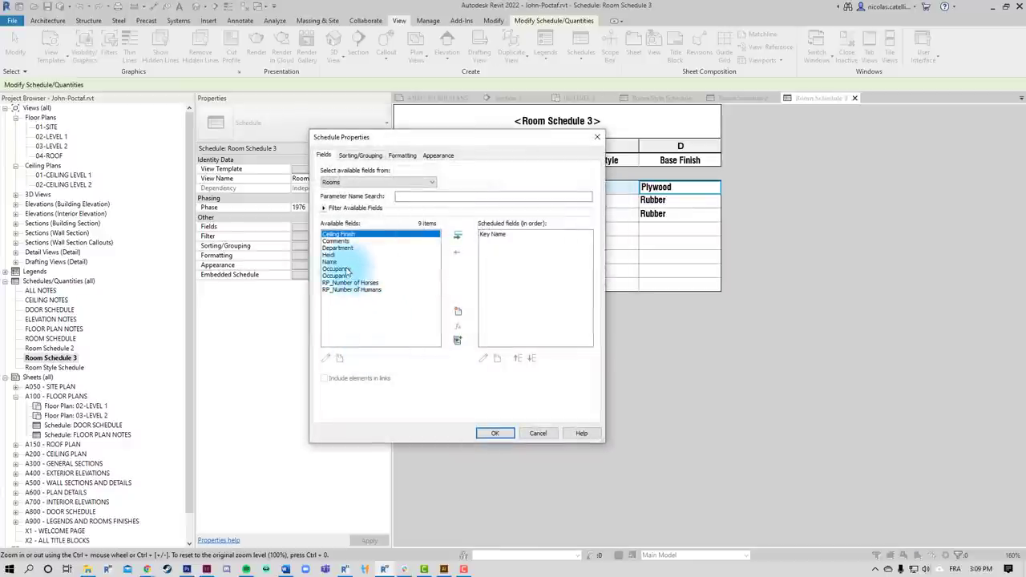
Step: Add the Occupancy and Department fields to the new room key schedule and generate it
click(340, 270)
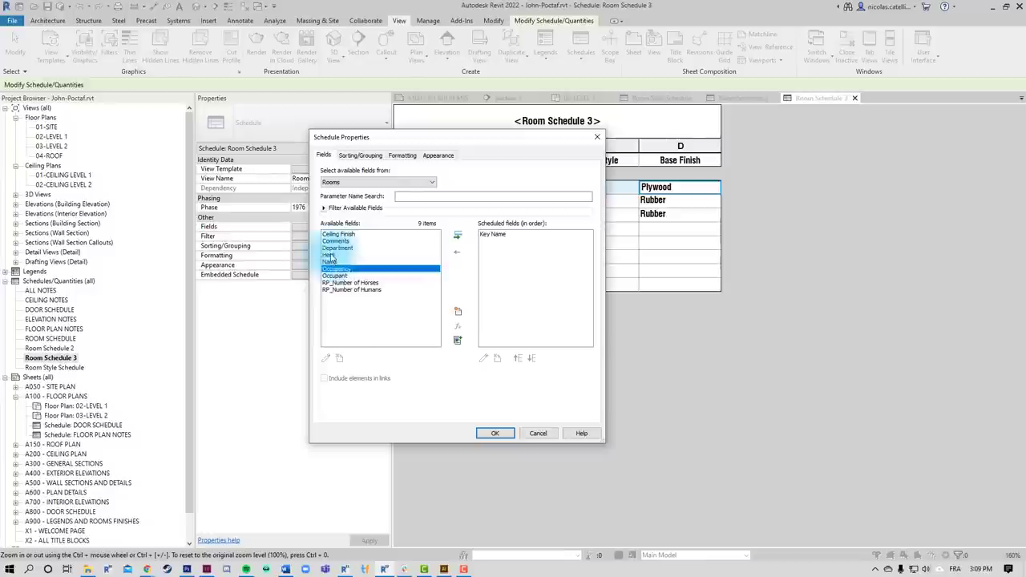
click(461, 238)
click(338, 247)
click(458, 236)
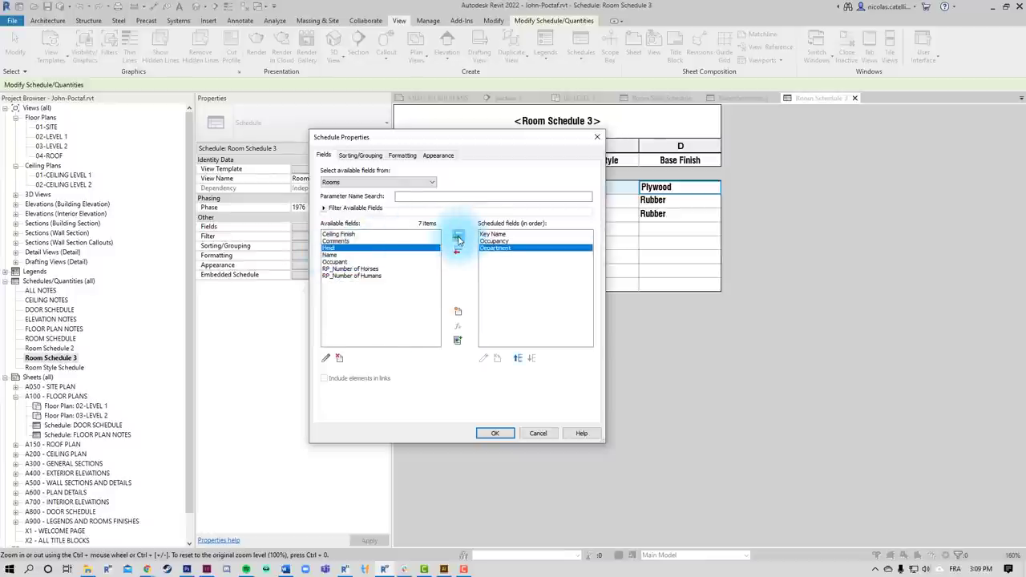
click(509, 433)
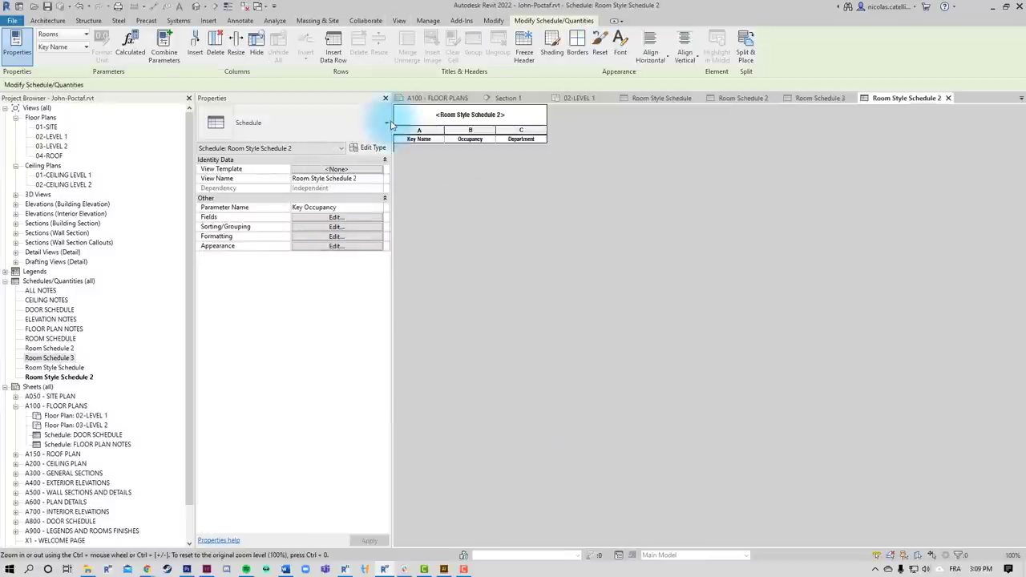
Step: Insert two data rows in Room Style Schedule 2: BOSS with occupancy BOSS and department HQ, EMPLOYEES with occupancy LOWER and department TEMP
click(334, 48)
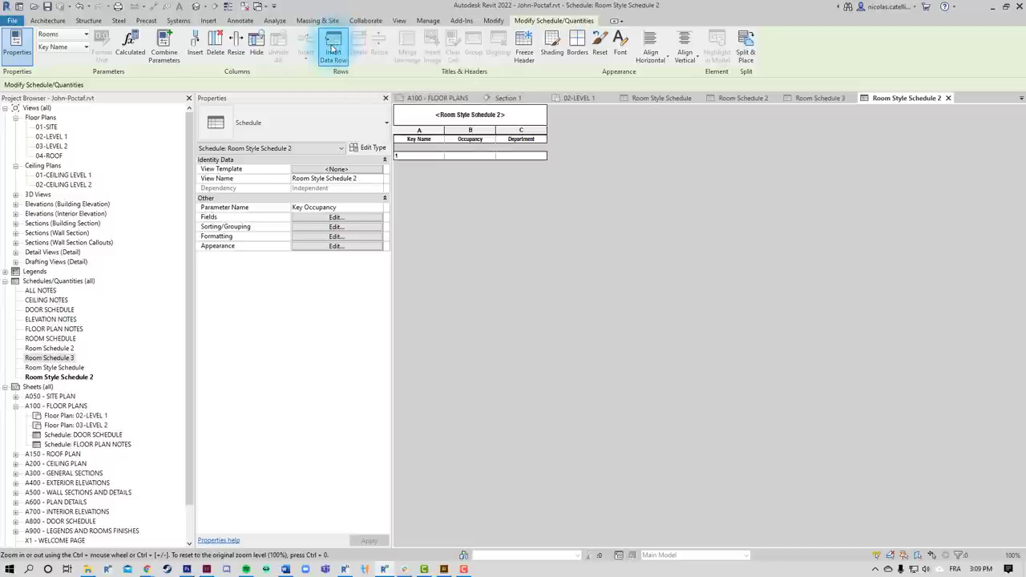
click(333, 48)
click(411, 157)
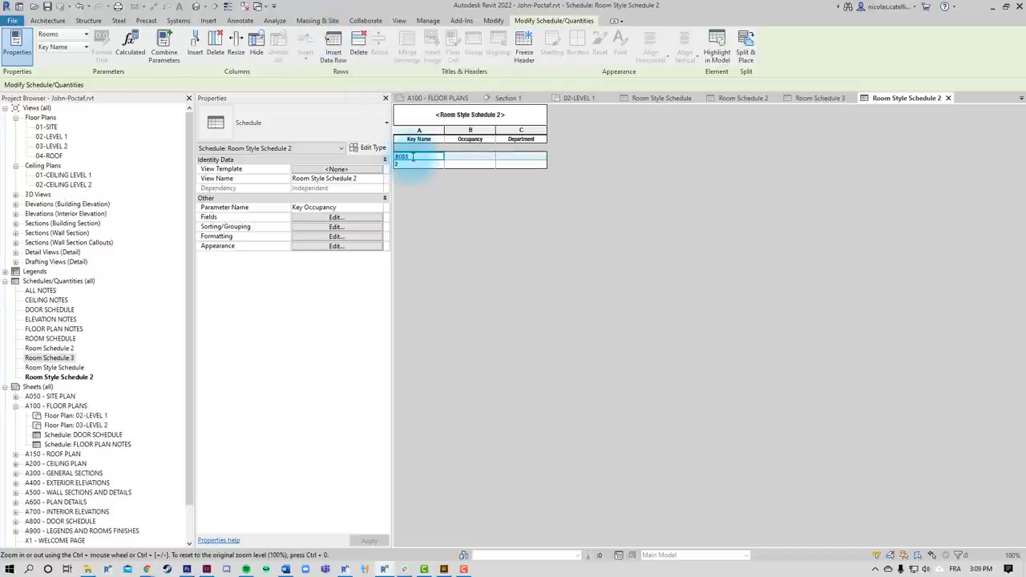
click(418, 165)
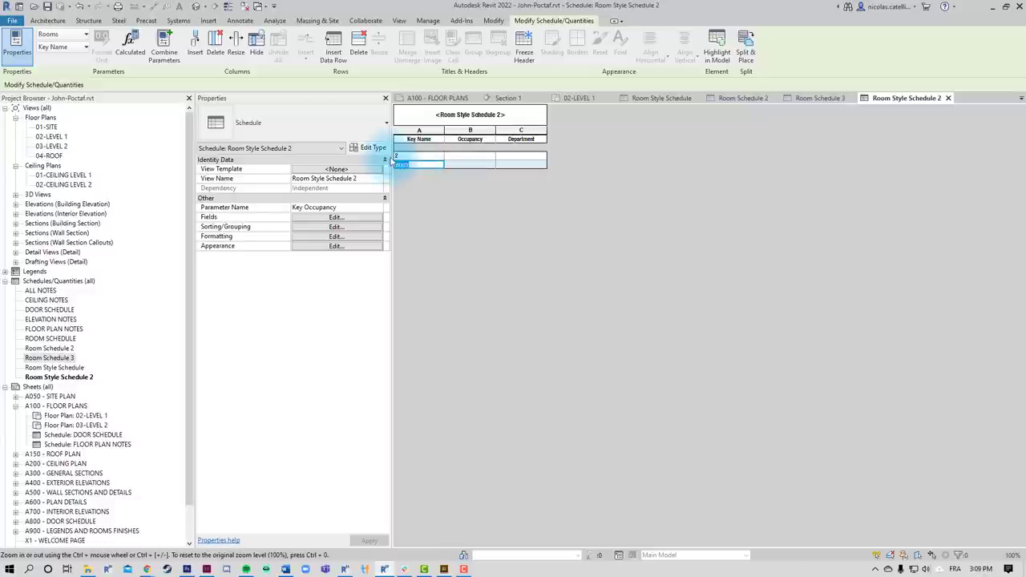
click(412, 158)
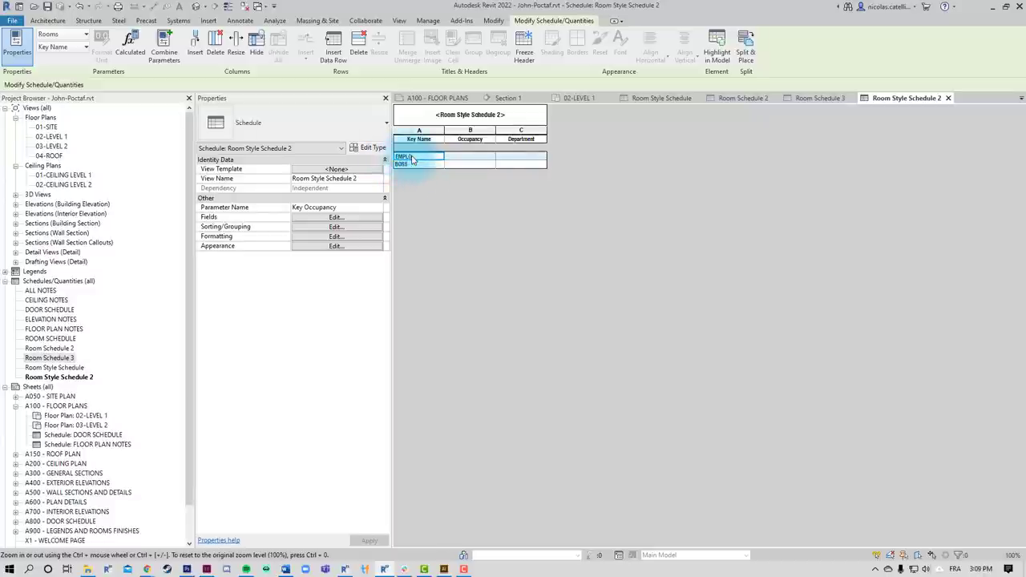
Step: Add the Key Occupancy, Occupancy and Department fields to Room Schedule 3
double_click(49, 358)
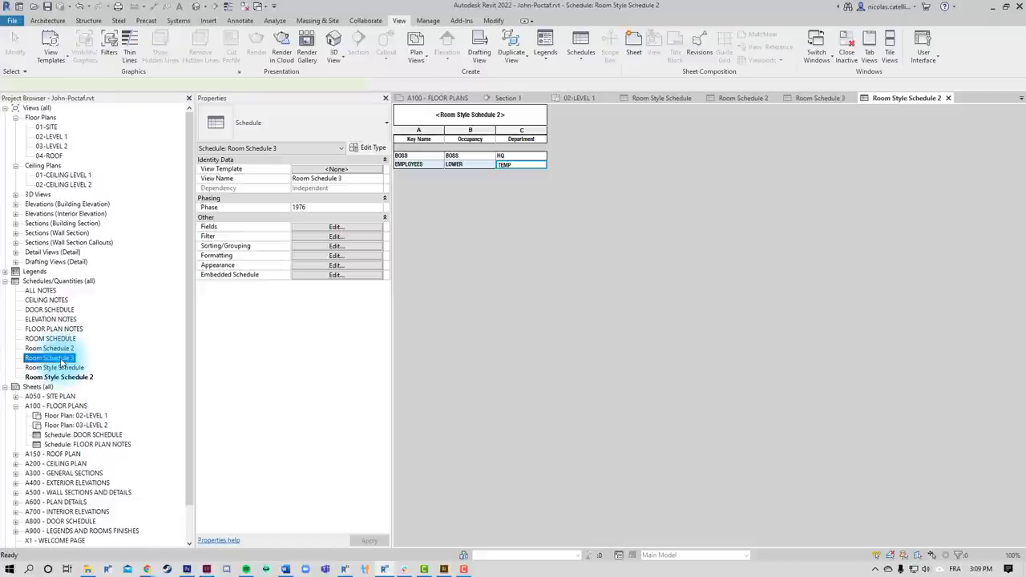
click(334, 227)
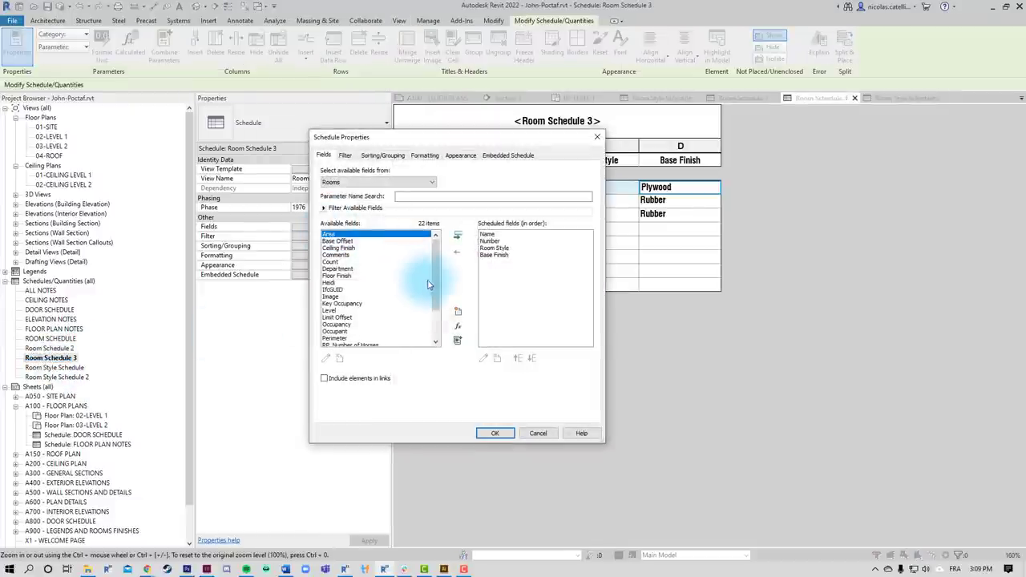
click(361, 303)
click(458, 235)
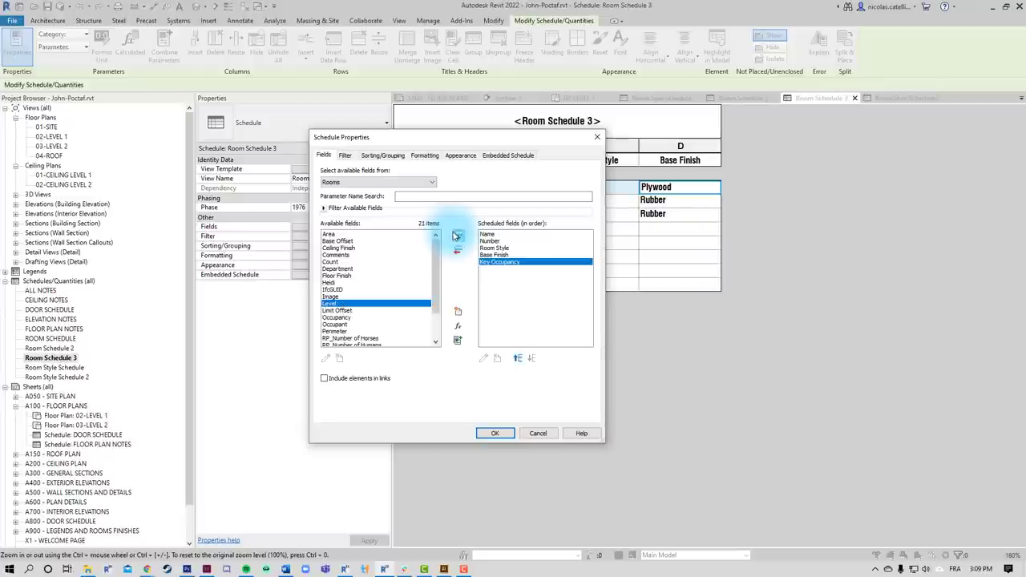
click(359, 318)
click(458, 235)
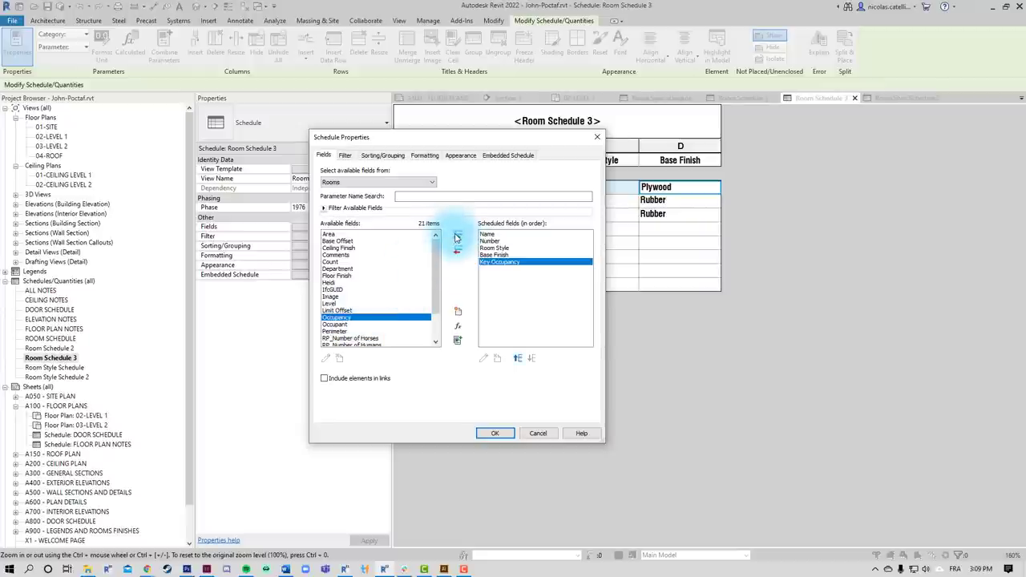
click(337, 269)
click(458, 235)
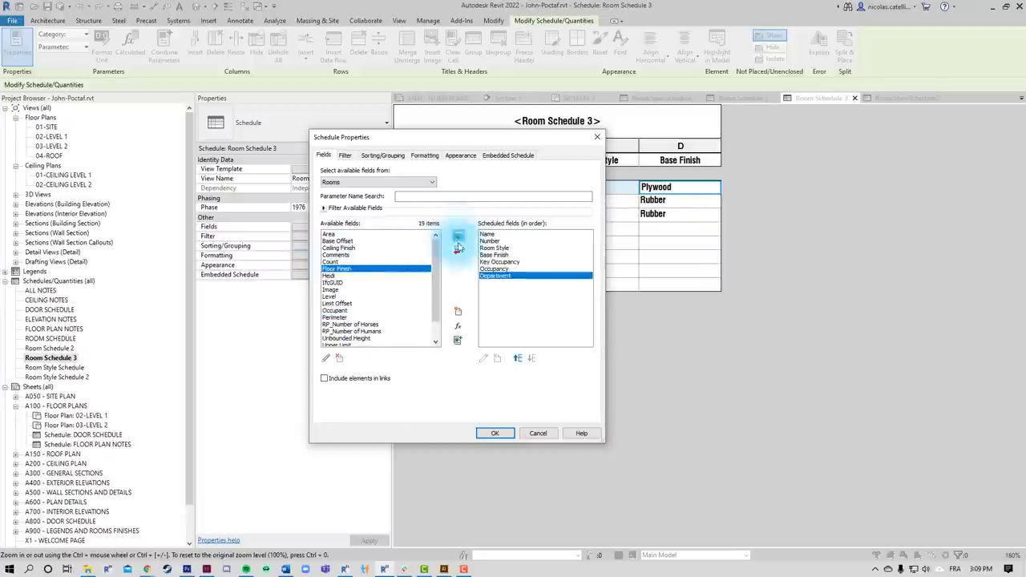
click(495, 433)
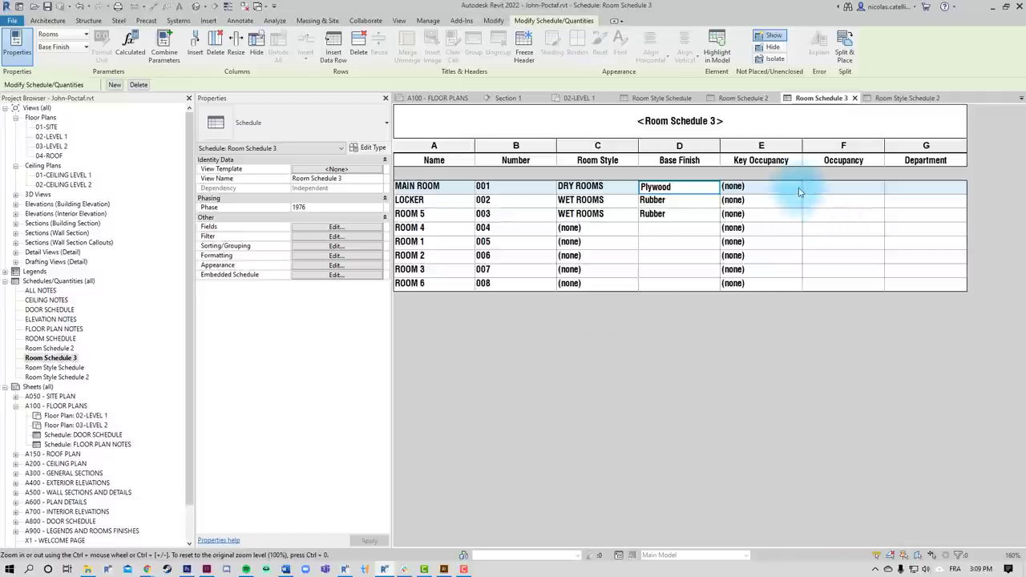
Step: Set the Key Occupancy of MAIN ROOM to BOSS and of LOCKER and ROOM 5 to EMPLOYEES
click(757, 188)
click(772, 210)
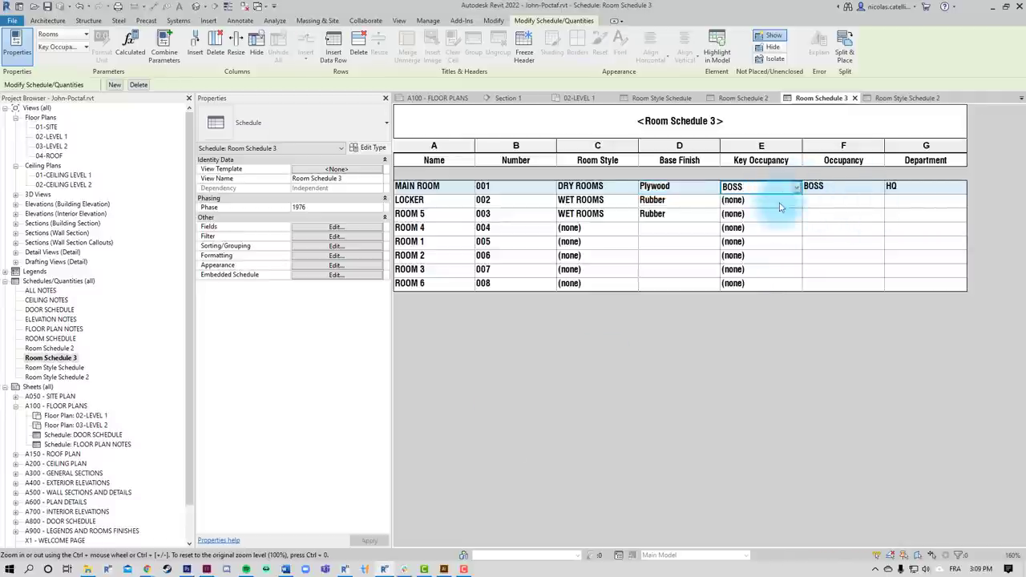
click(749, 201)
click(764, 236)
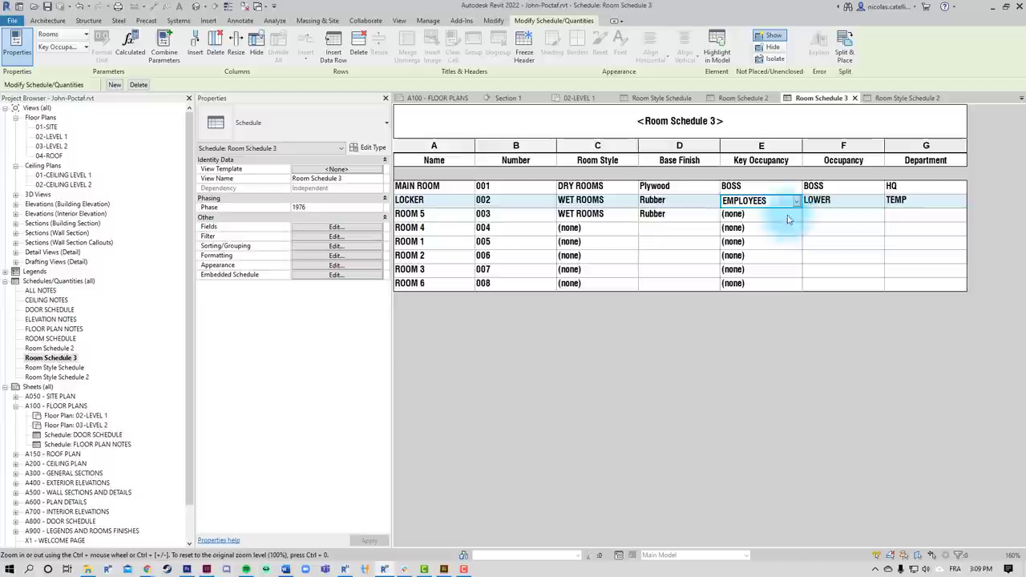
click(761, 215)
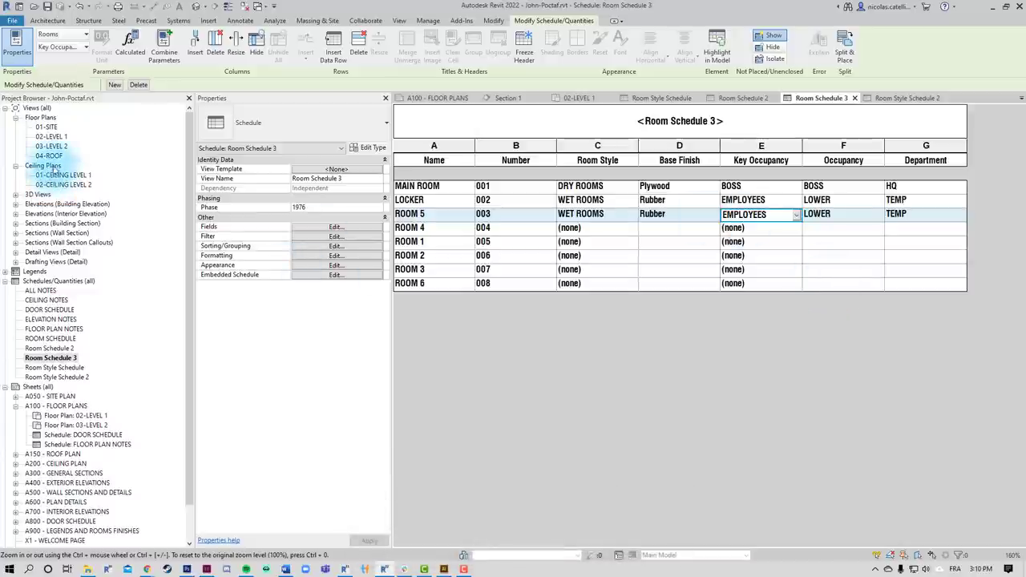
Step: Add the shared parameters RP_Number of Horses and RP_Number of Humans as fields of Room Style Schedule 2
double_click(69, 379)
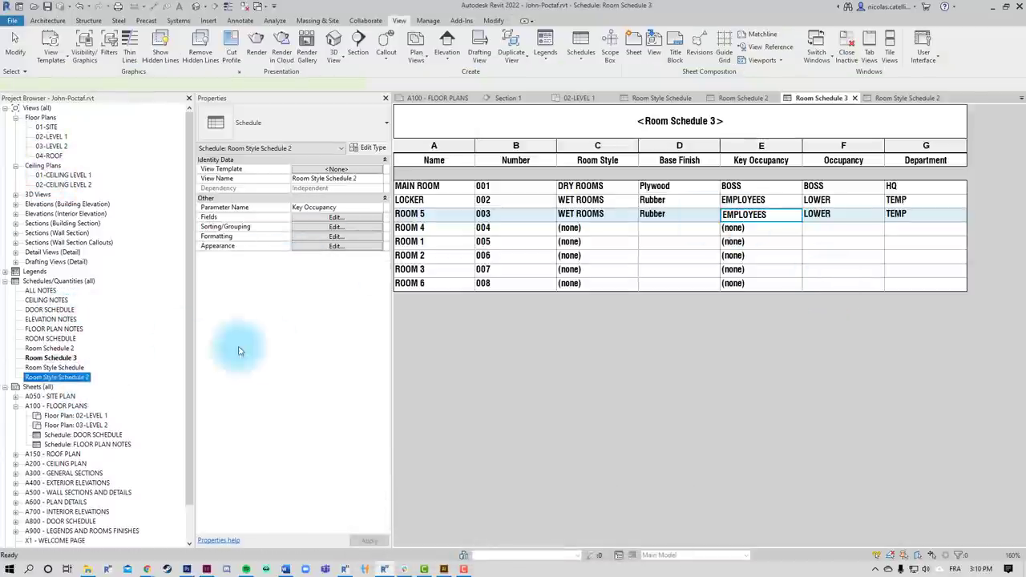
click(373, 217)
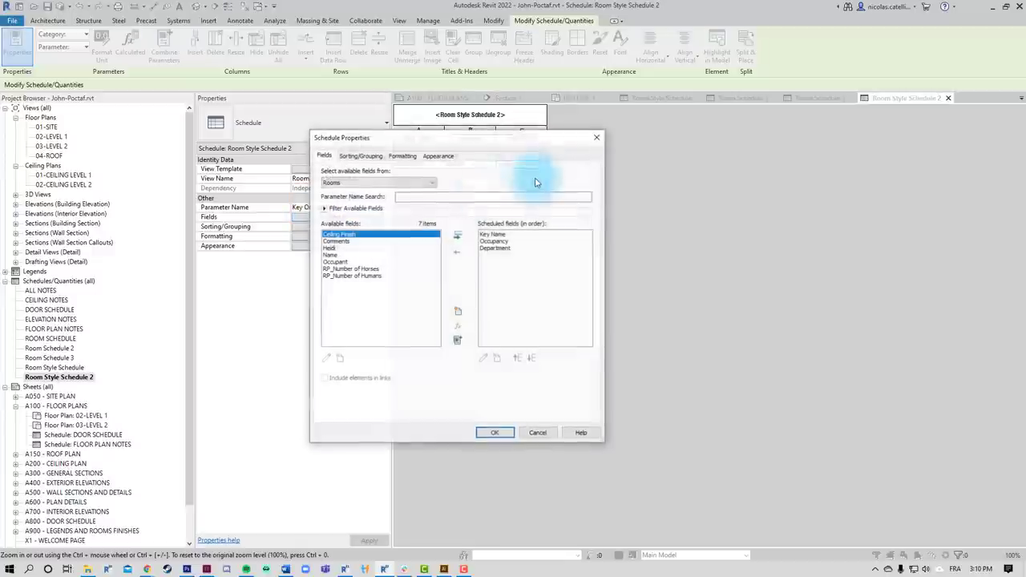
click(349, 269)
click(343, 277)
click(341, 270)
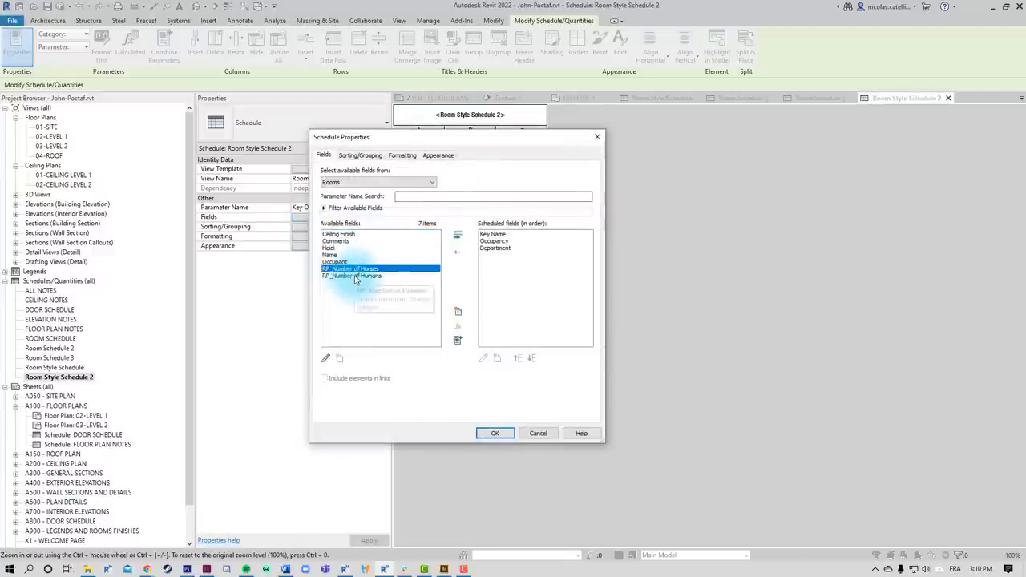
shift+click(355, 276)
click(457, 236)
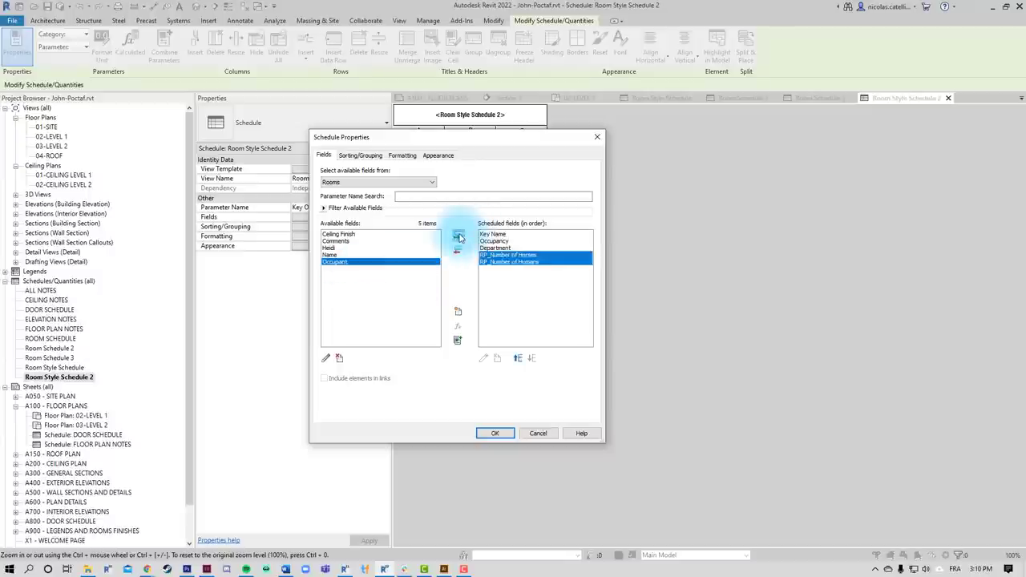
click(496, 434)
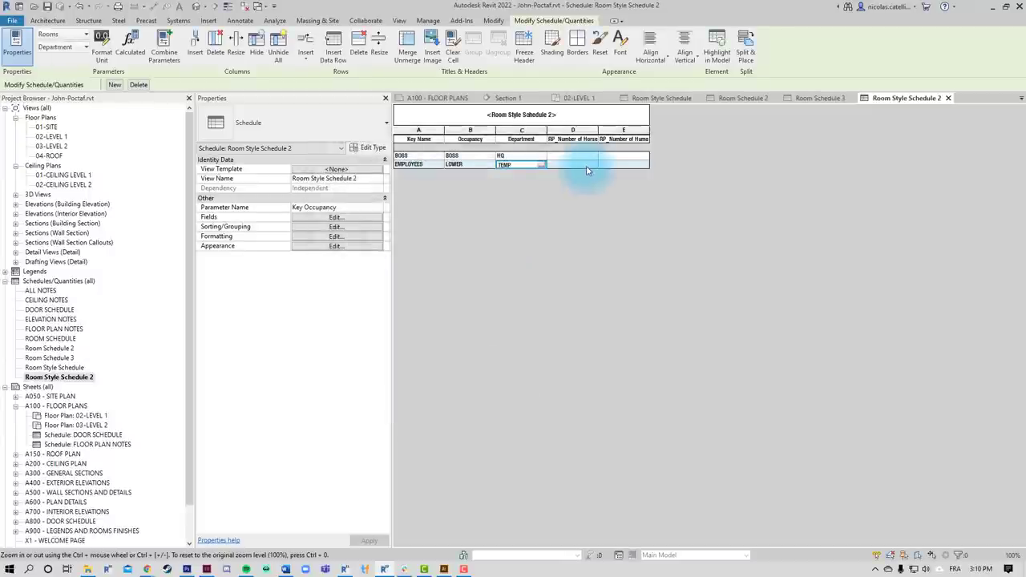
Step: Try to enter the text vzxcv as RP_Number of Horses in the BOSS row
click(578, 158)
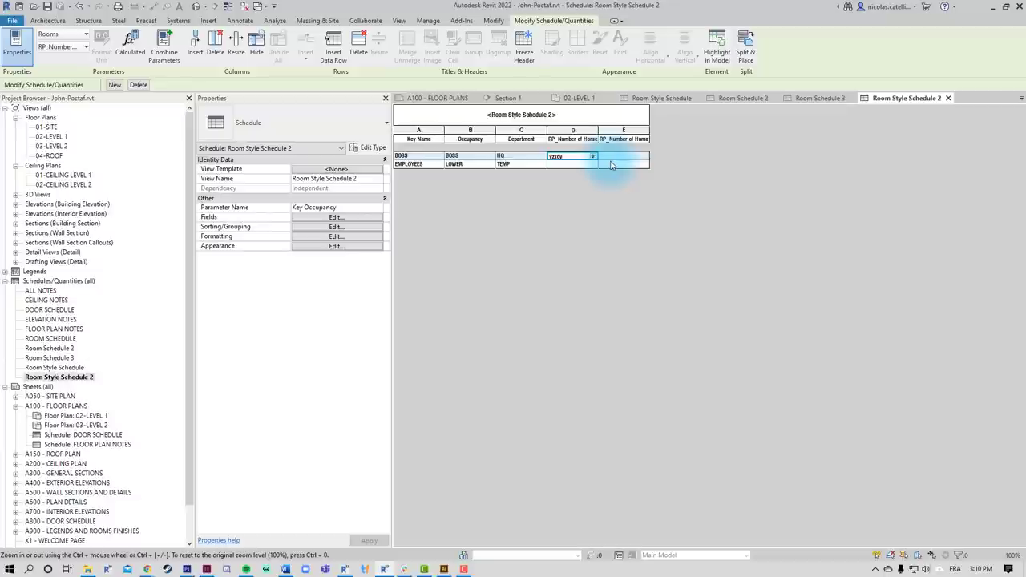
click(611, 164)
click(575, 286)
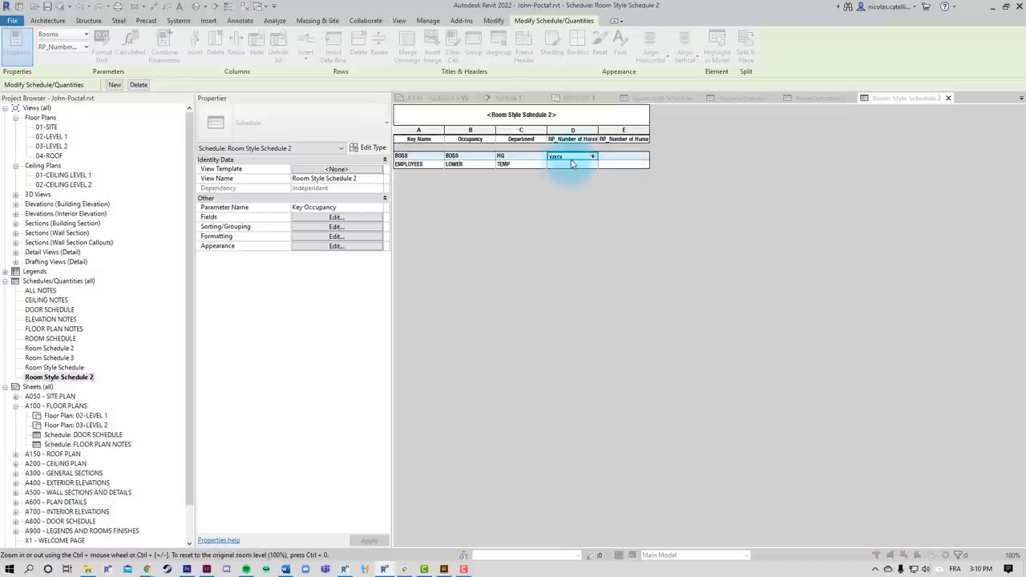
click(573, 164)
click(575, 286)
Step: Give the BOSS key 1 horse and 4 humans, and set the EMPLOYEES key's number of horses to 3
text(1)
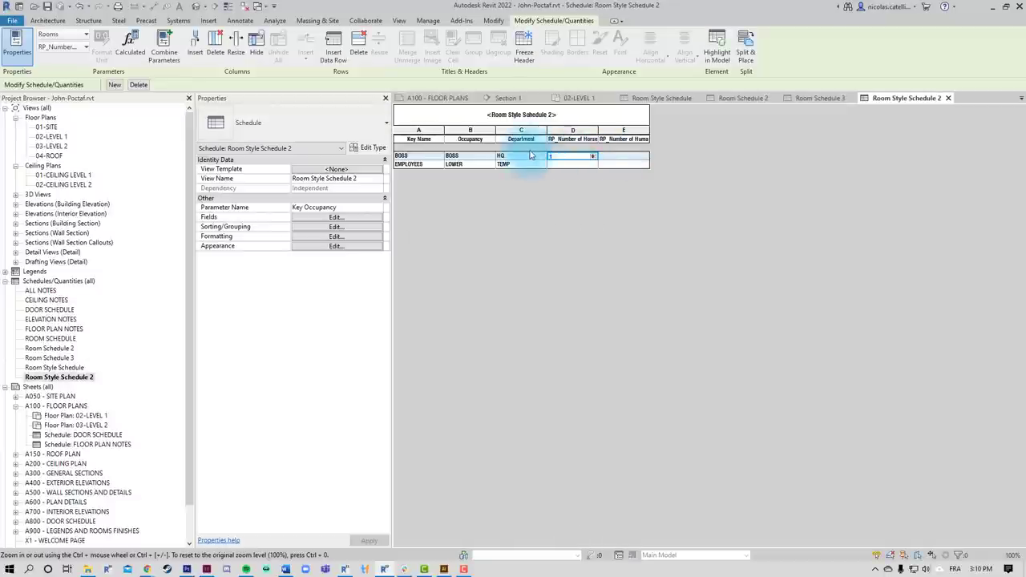
key(Tab)
text(4)
click(589, 164)
text(3)
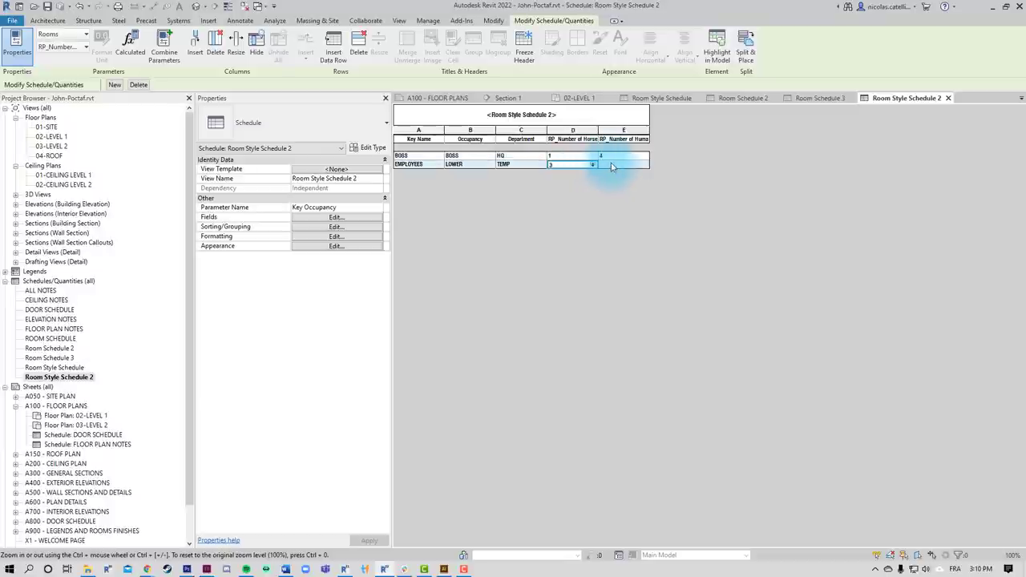
Step: Open the 02-LEVEL 1 floor plan and examine the key-driven properties of ROOM 5
double_click(64, 137)
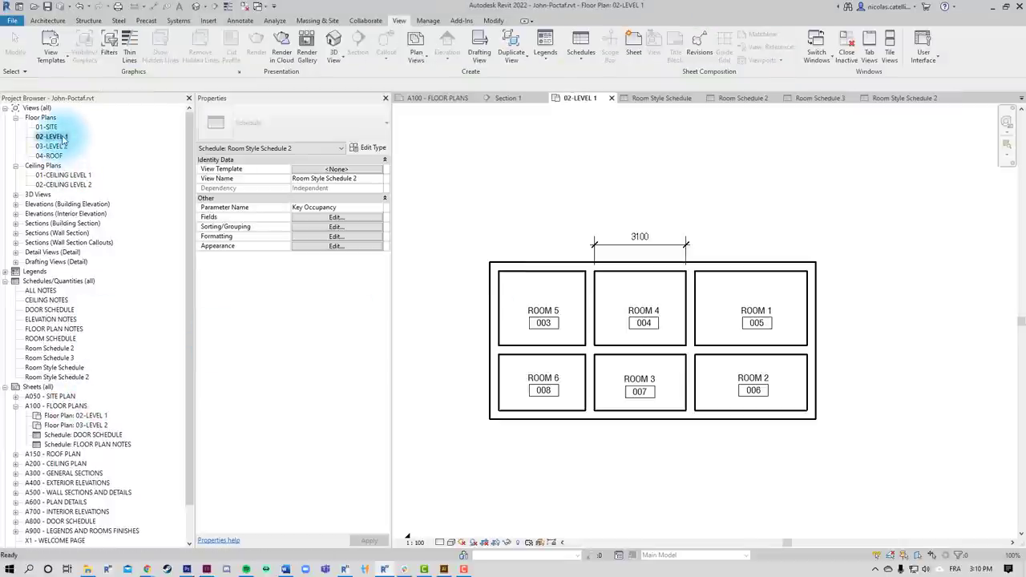
click(582, 294)
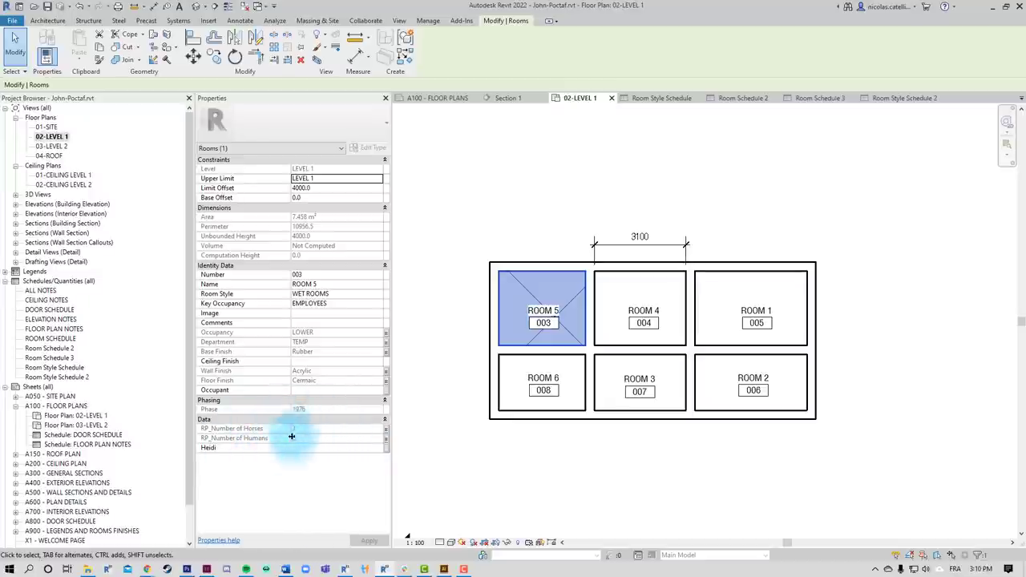
click(668, 364)
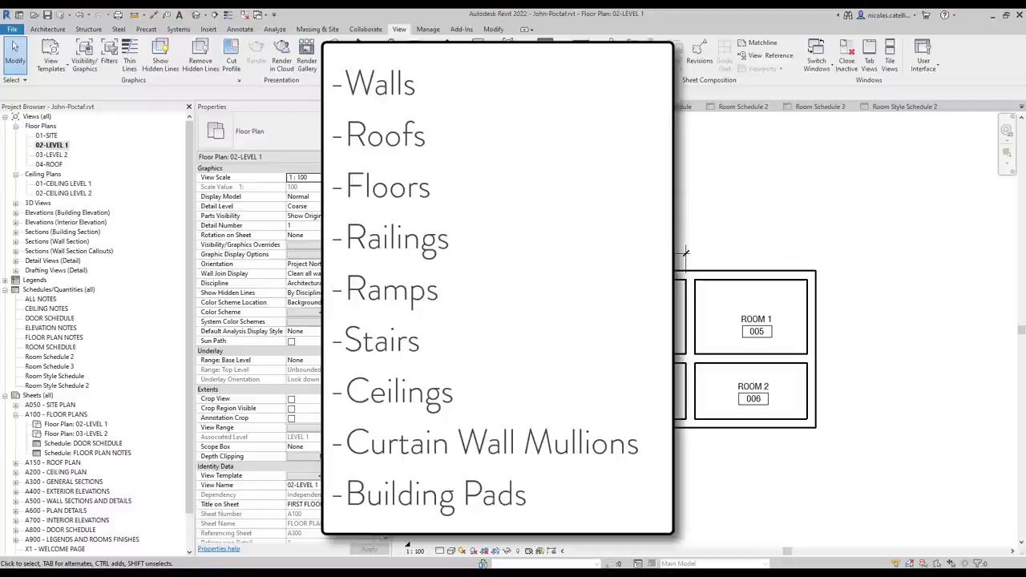
Step: Start a new multi-category schedule for phase 1976, dismissing the save reminder
click(581, 71)
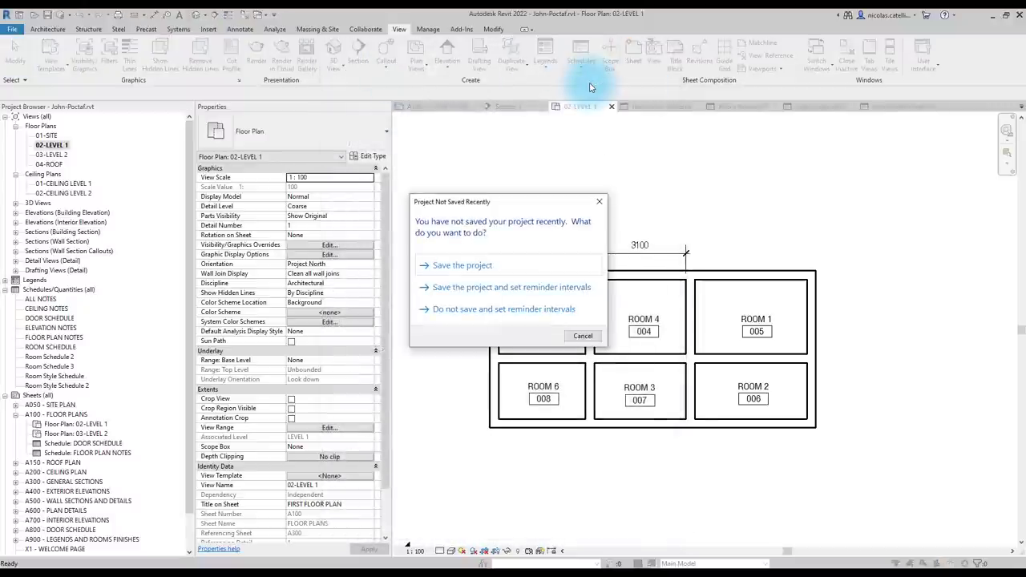
click(583, 335)
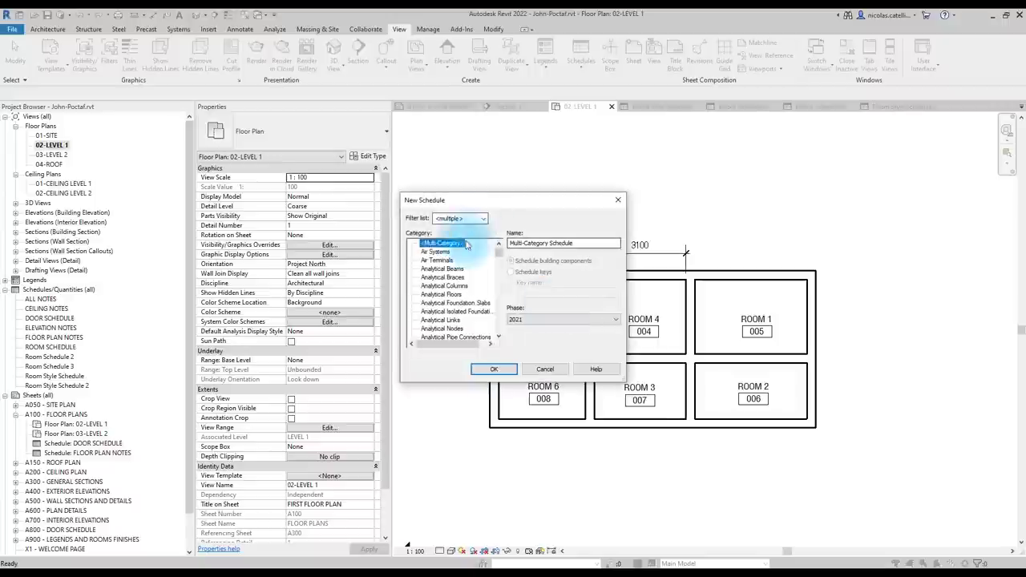
click(554, 319)
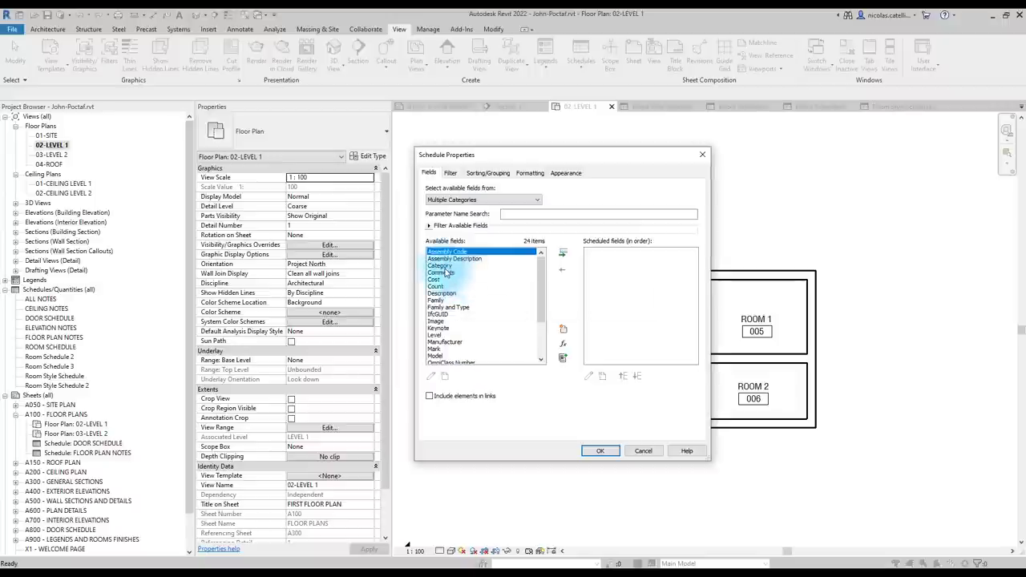
Step: Add the Category and Family and Type fields to the multi-category schedule and generate it
click(442, 265)
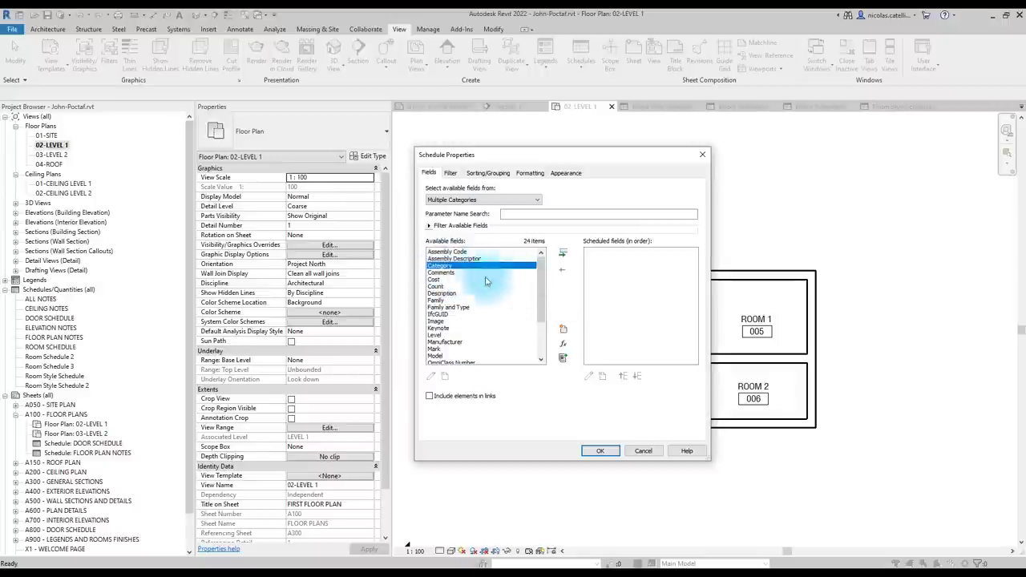
click(563, 253)
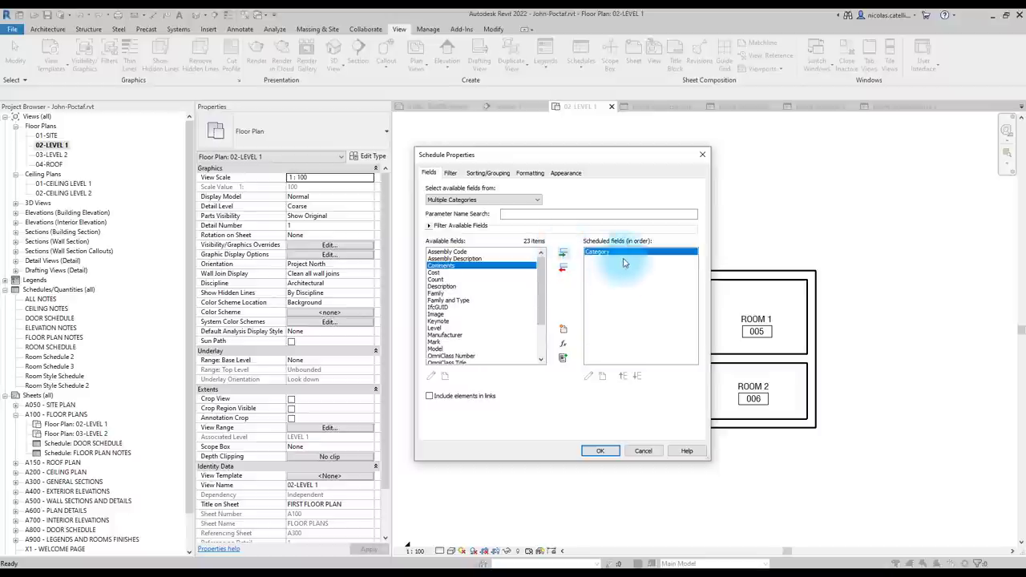
click(450, 300)
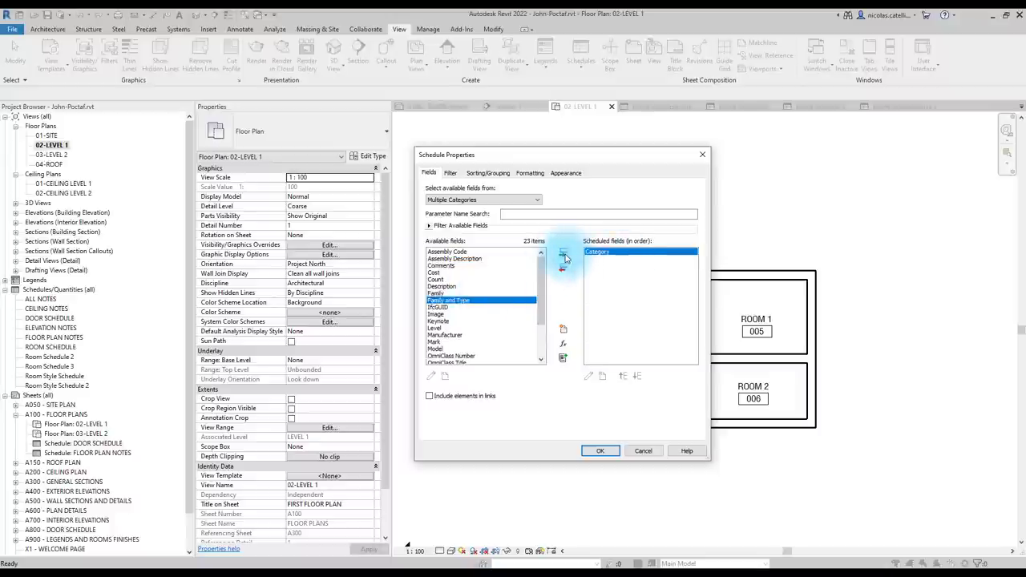
click(564, 255)
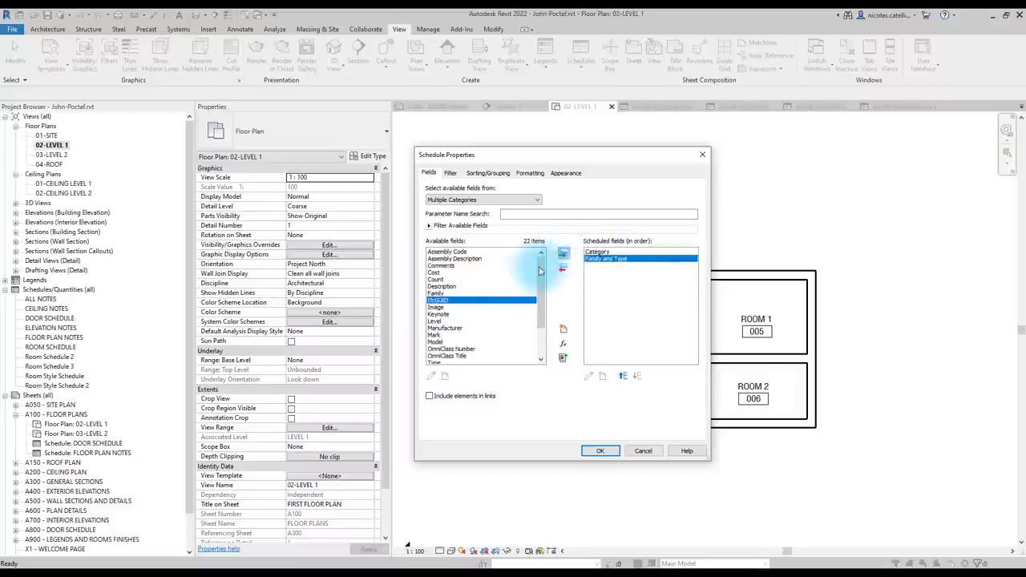
click(600, 451)
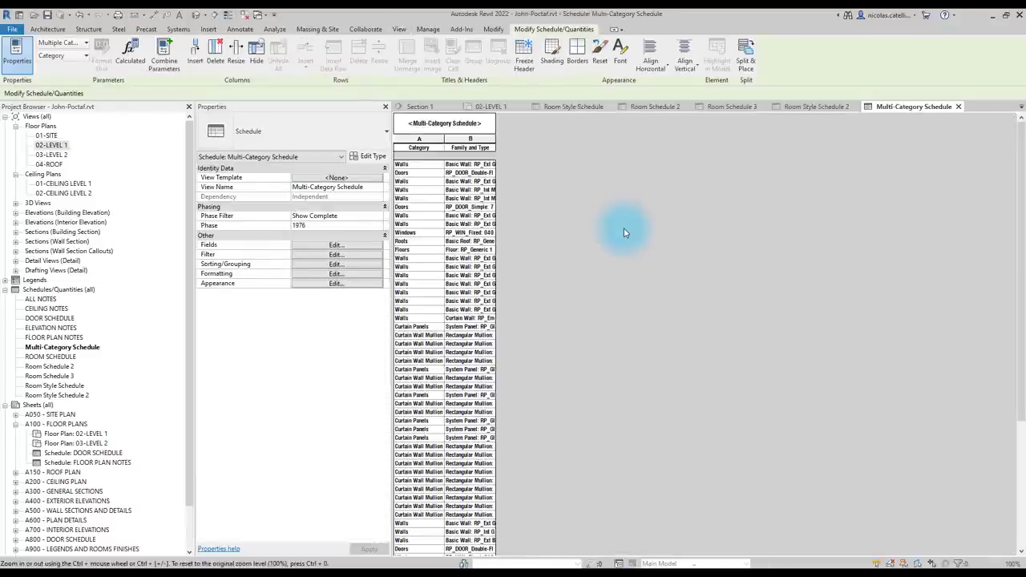
double_click(506, 146)
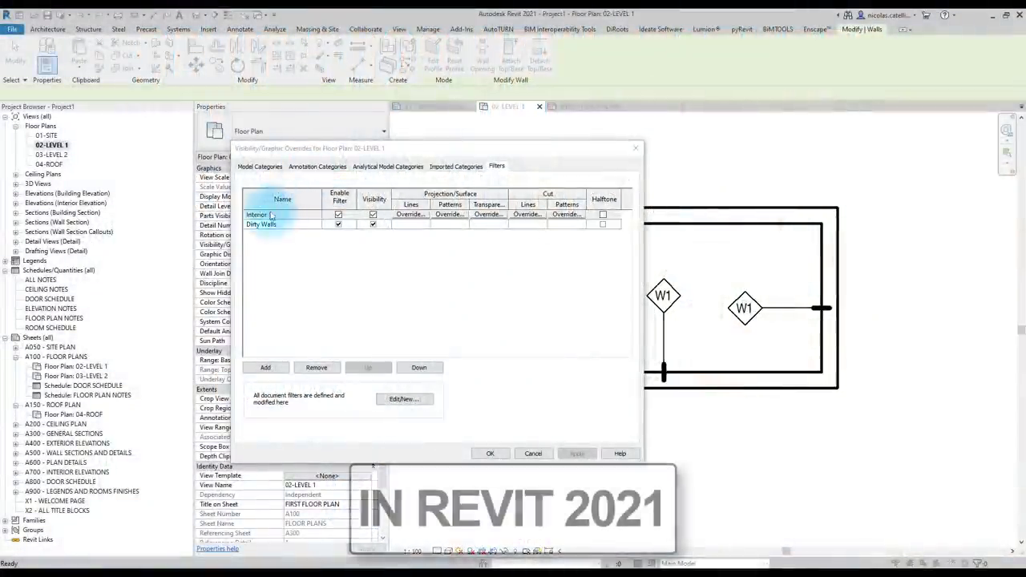
Step: In Revit 2021's Project1, try to select the Interior and Dirty Walls view filters of 02-LEVEL 1 together
click(269, 216)
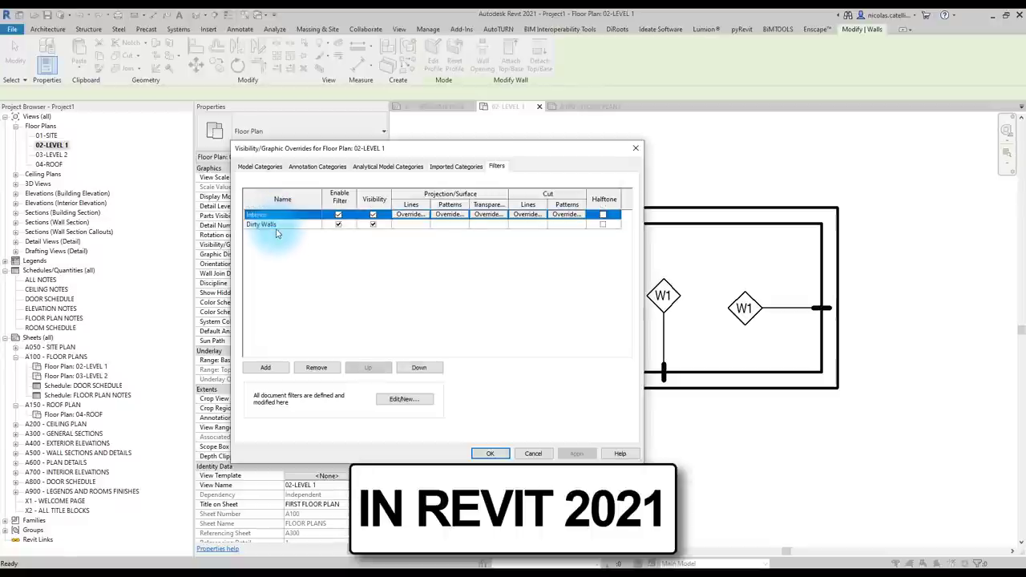
click(272, 224)
click(272, 215)
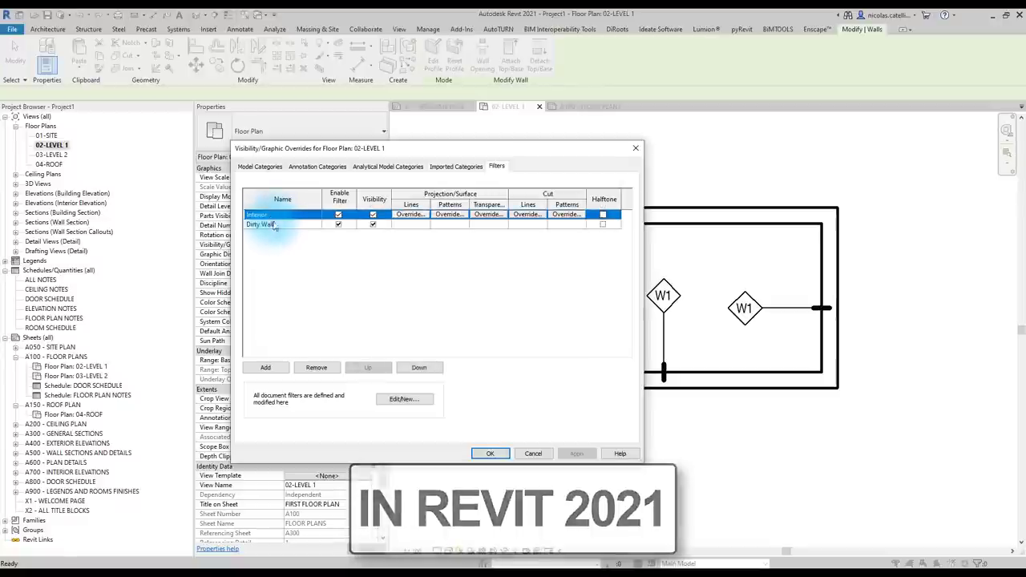
click(271, 224)
click(269, 215)
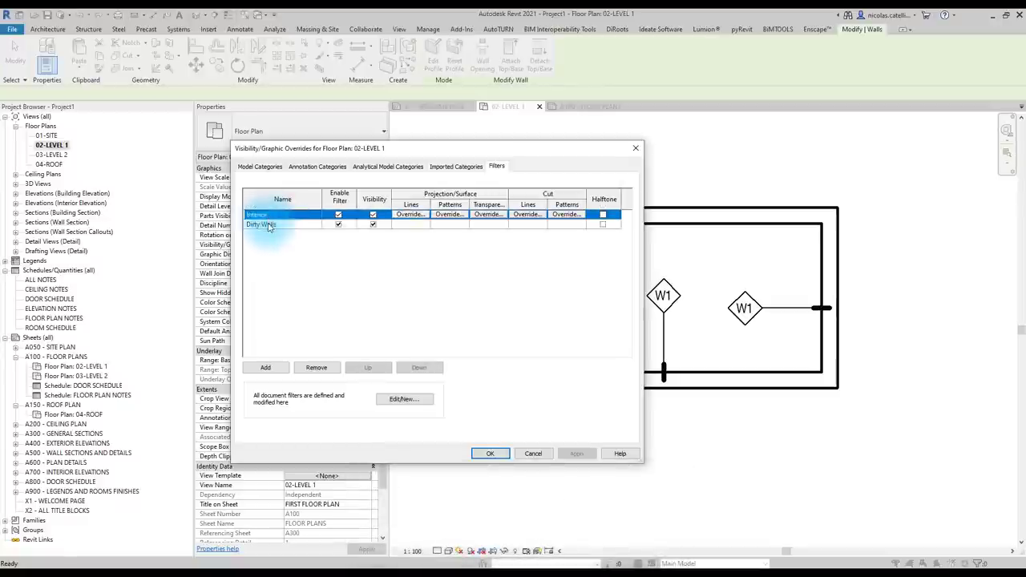
click(257, 224)
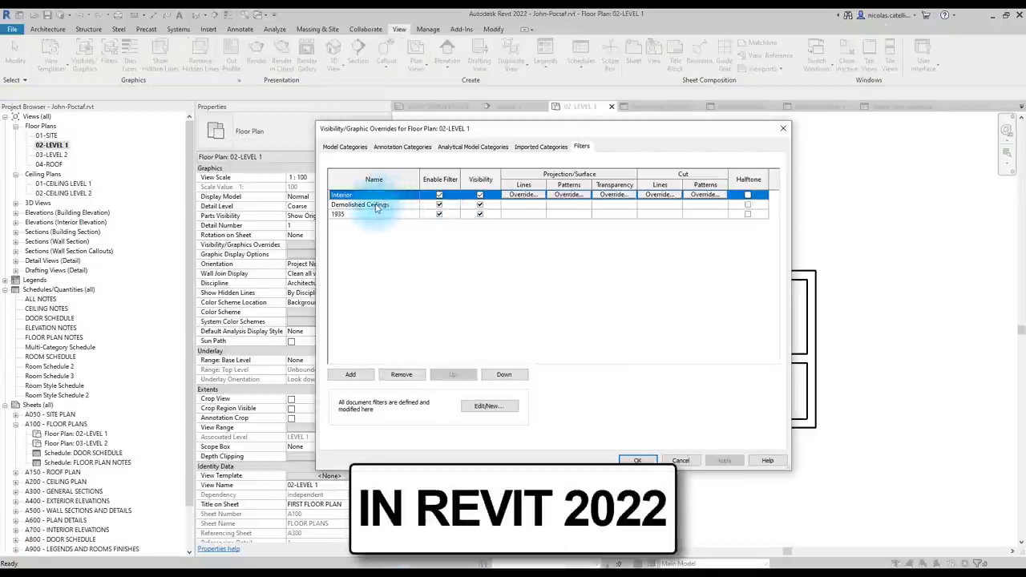
Step: In Revit 2022, give the Interior, Demolished Ceilings and 1935 filters together a pink (RGB 255-000-128) hatched background override for surface patterns
shift+click(357, 214)
click(357, 215)
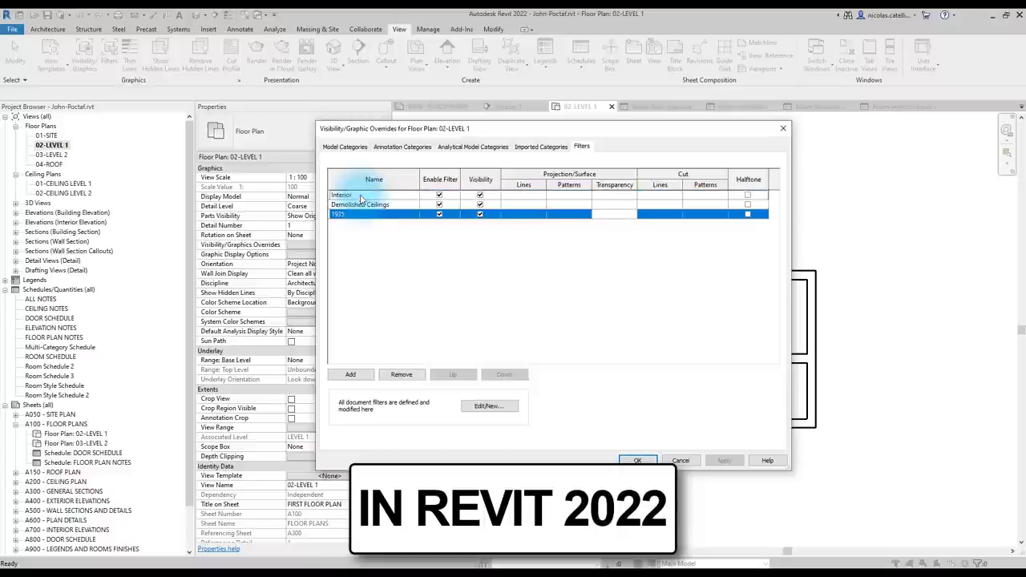
shift+click(360, 197)
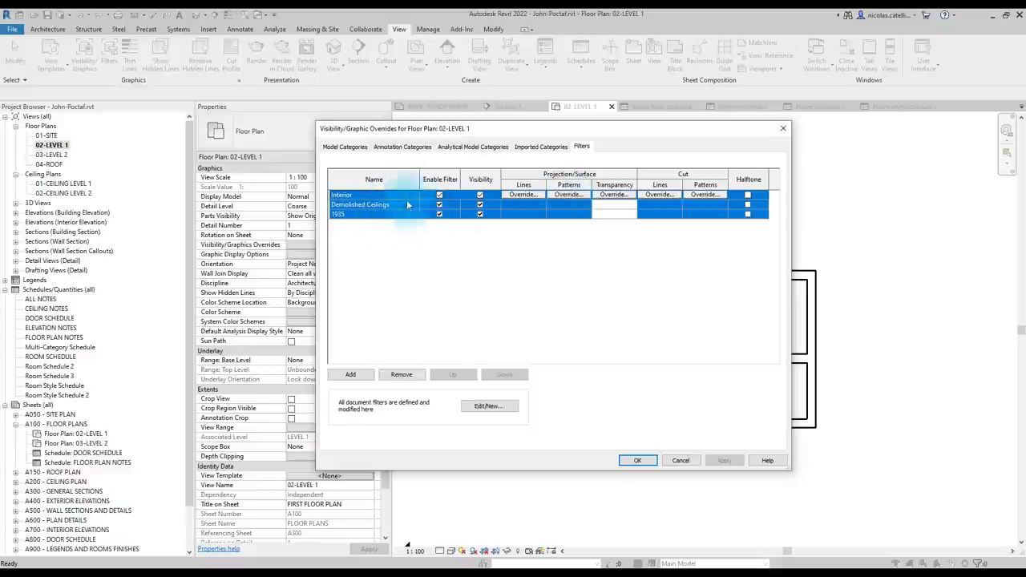
click(565, 194)
click(539, 311)
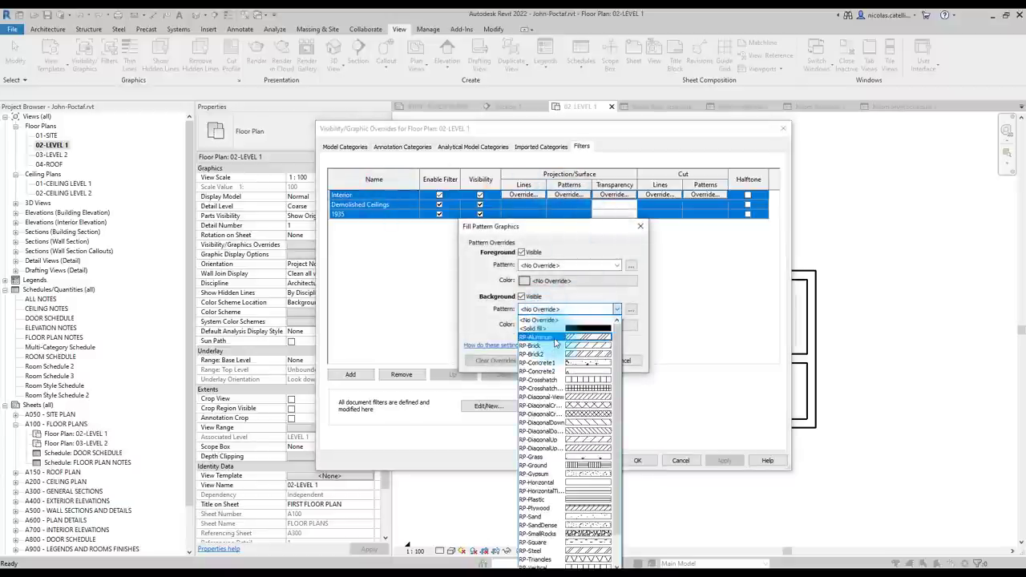
click(534, 328)
click(543, 324)
click(540, 248)
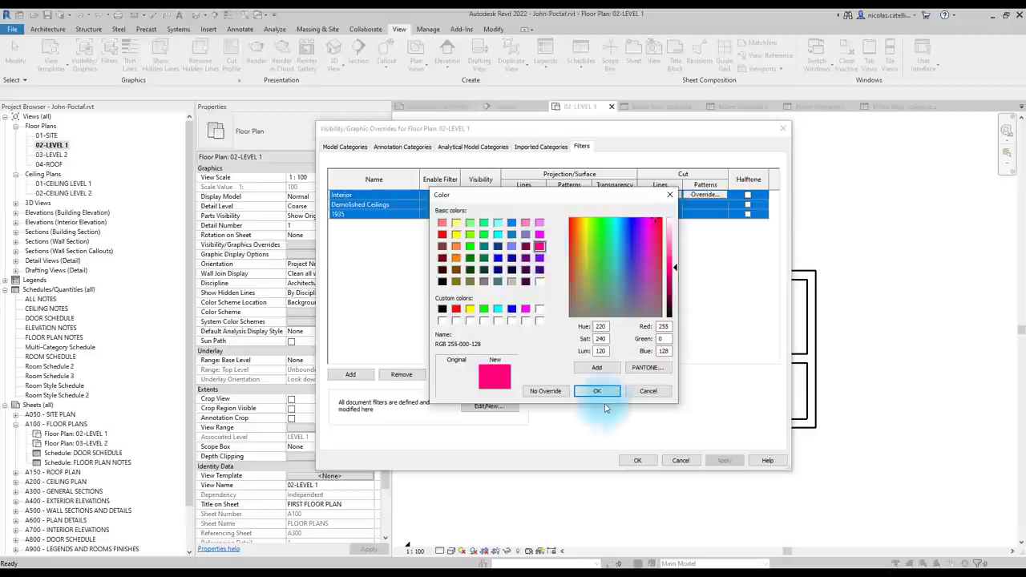
click(597, 391)
click(598, 359)
Step: Enable halftone for all three selected view filters at once
click(748, 215)
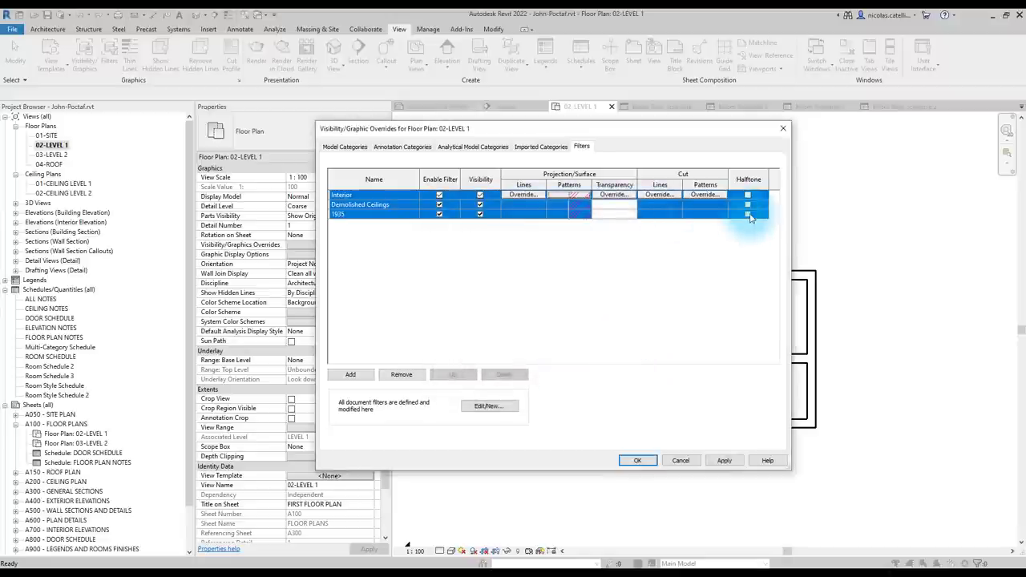
click(663, 215)
click(490, 406)
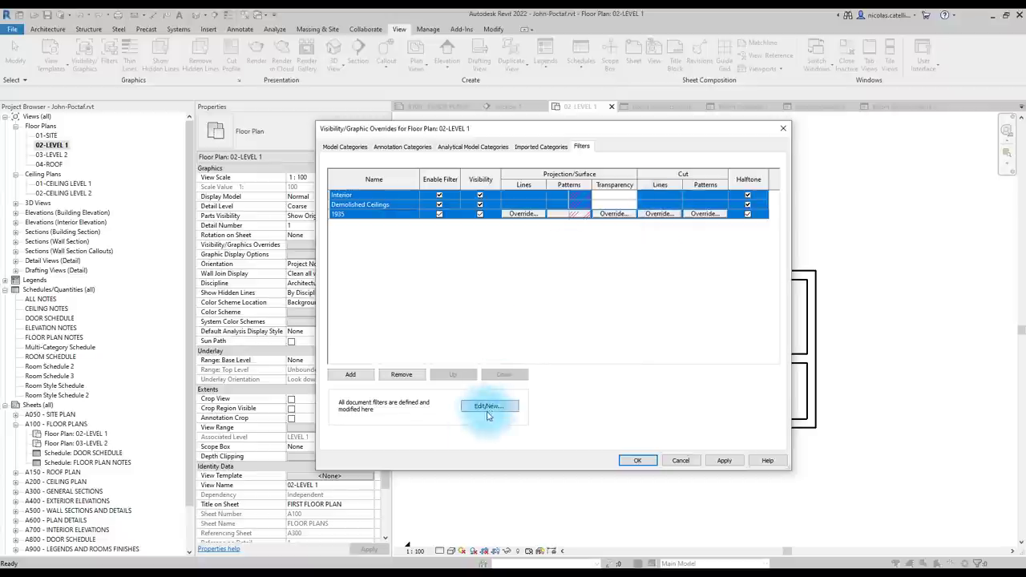
Step: Reorder the Demolished Ceilings and 1935 filters together, moving them above Interior and back down
click(376, 195)
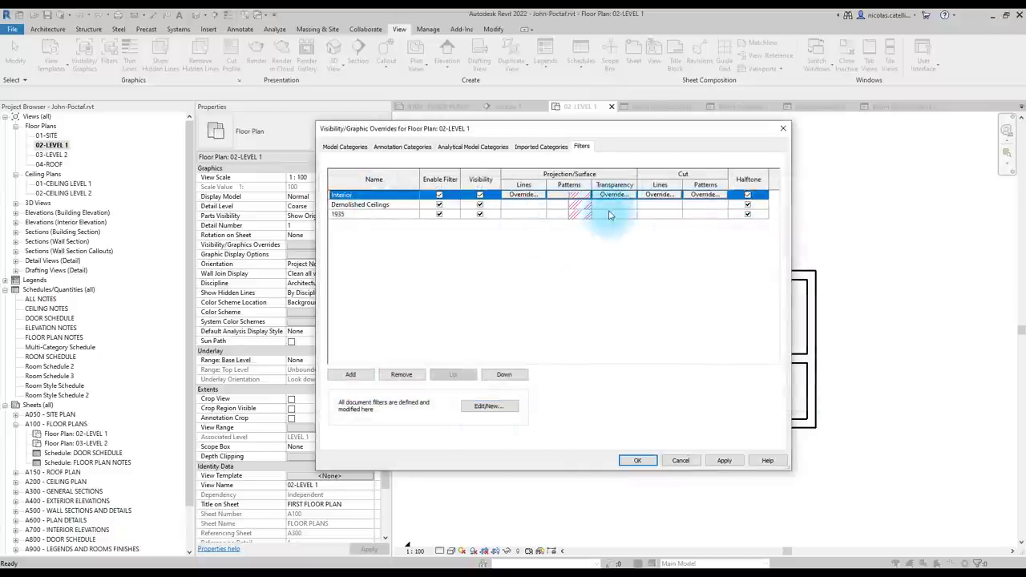
click(367, 214)
ctrl+click(373, 206)
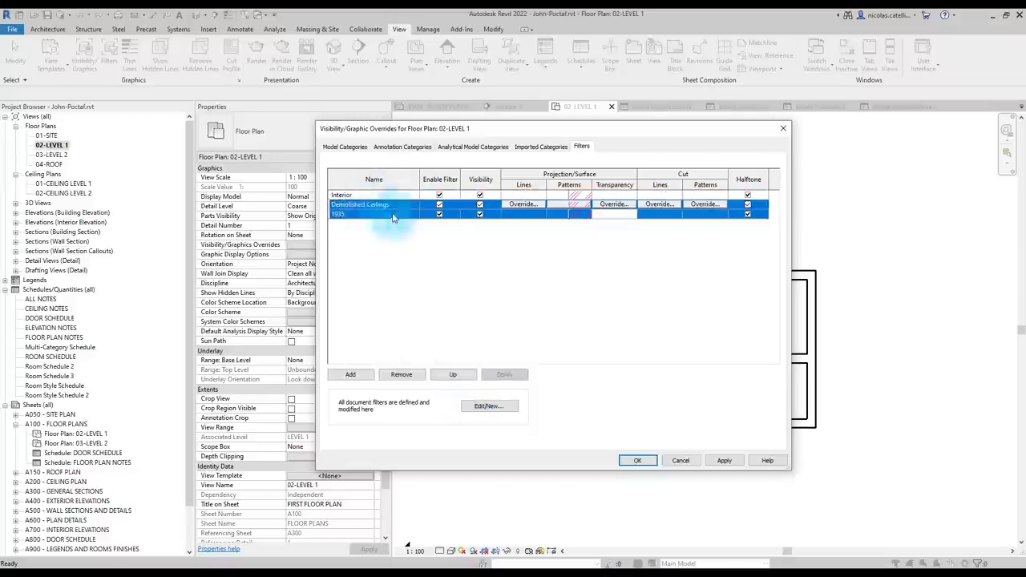
click(459, 375)
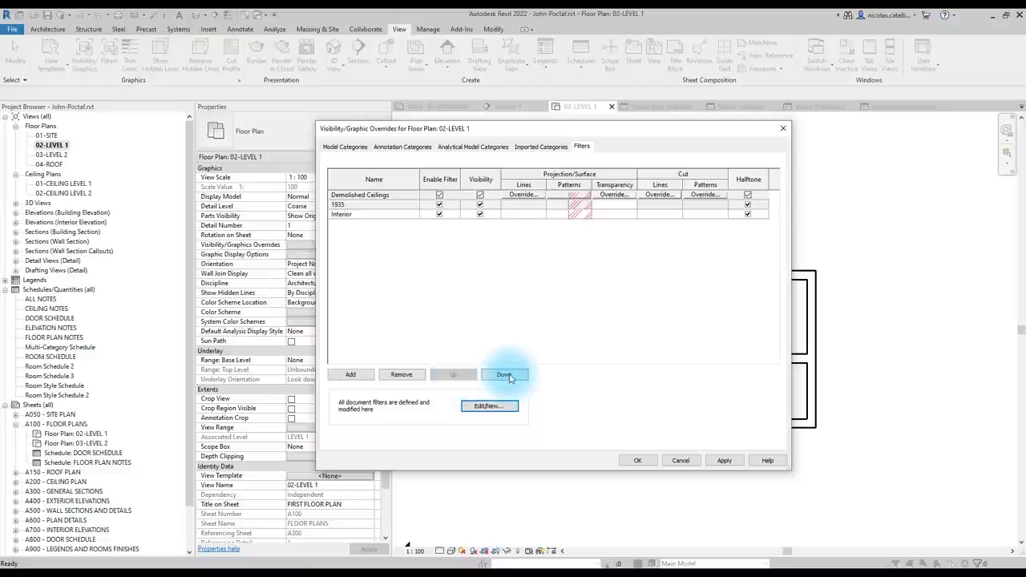
click(513, 375)
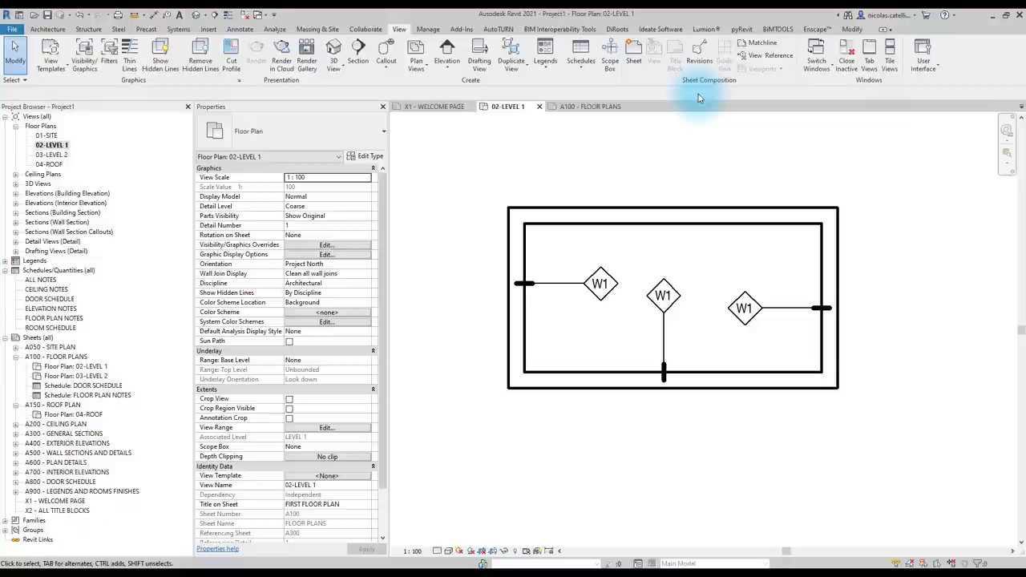
Step: In Revit 2021, open the Sheet Issues/Revisions settings and view the numbering options offered for Revision 1
click(700, 52)
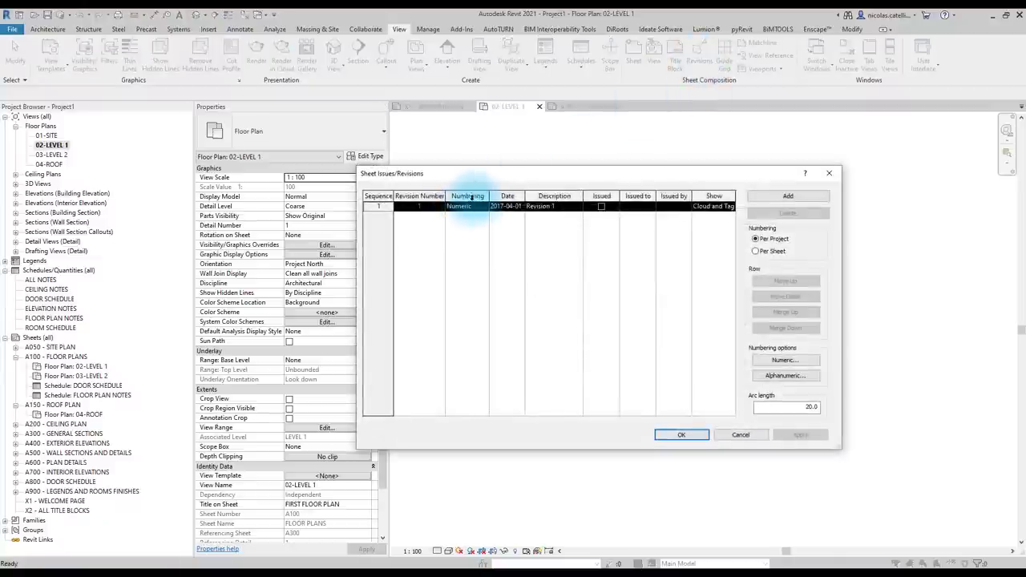
click(481, 206)
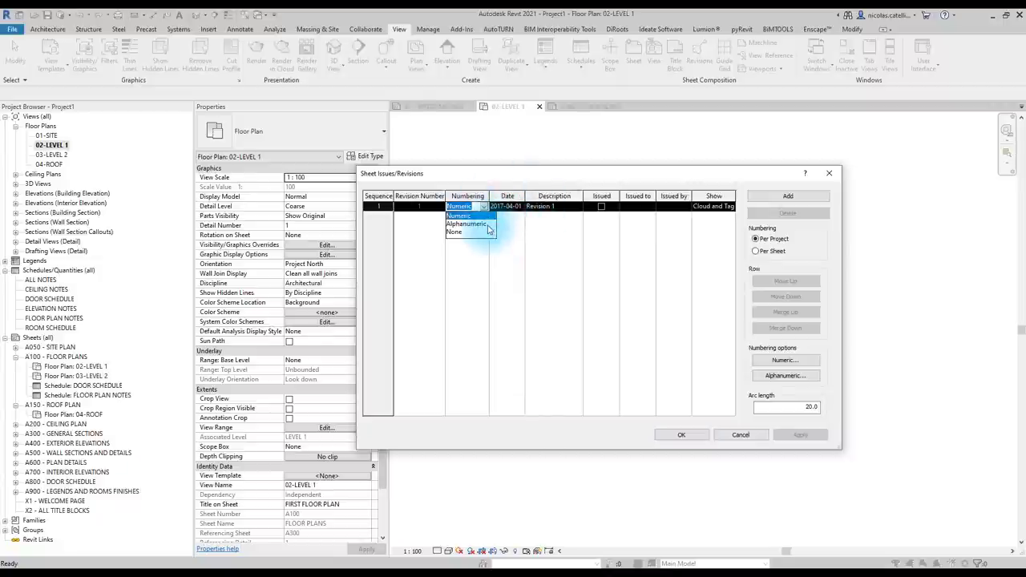
click(552, 241)
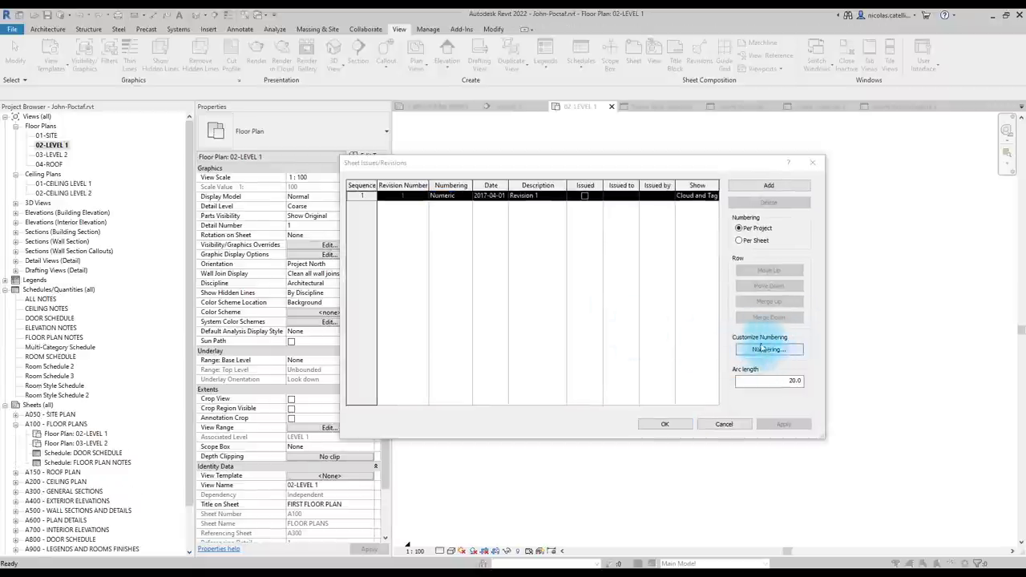
Step: In Revit 2022, create a numeric revision numbering sequence named RP with prefix A_, a minimum of 2 digits and starting number 3
click(774, 354)
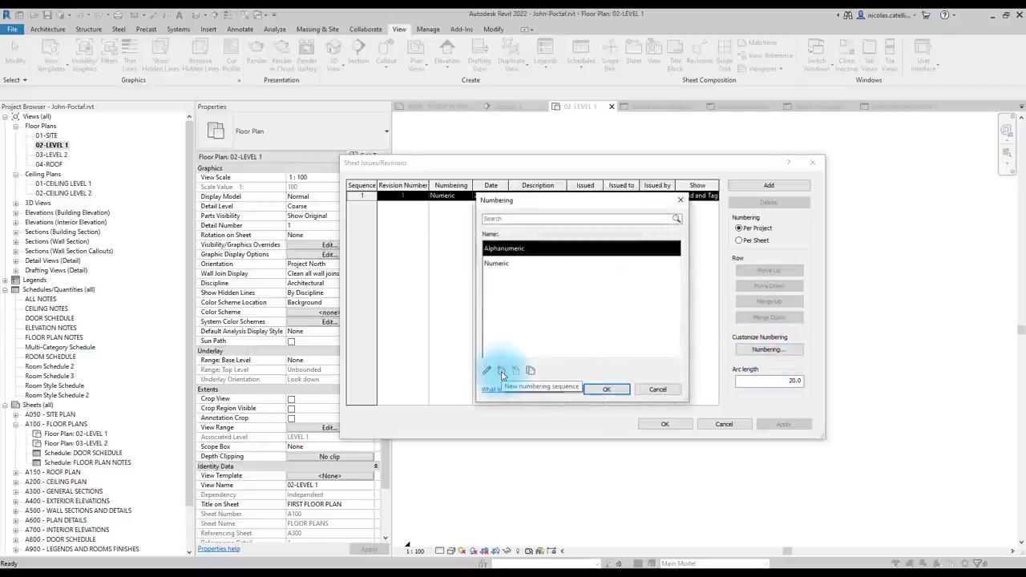
click(502, 373)
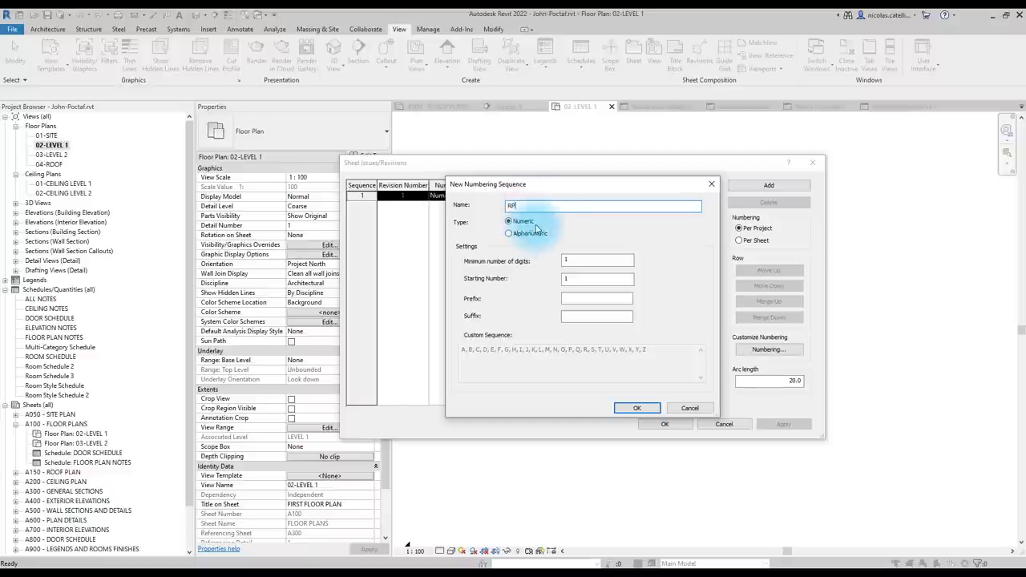
click(511, 221)
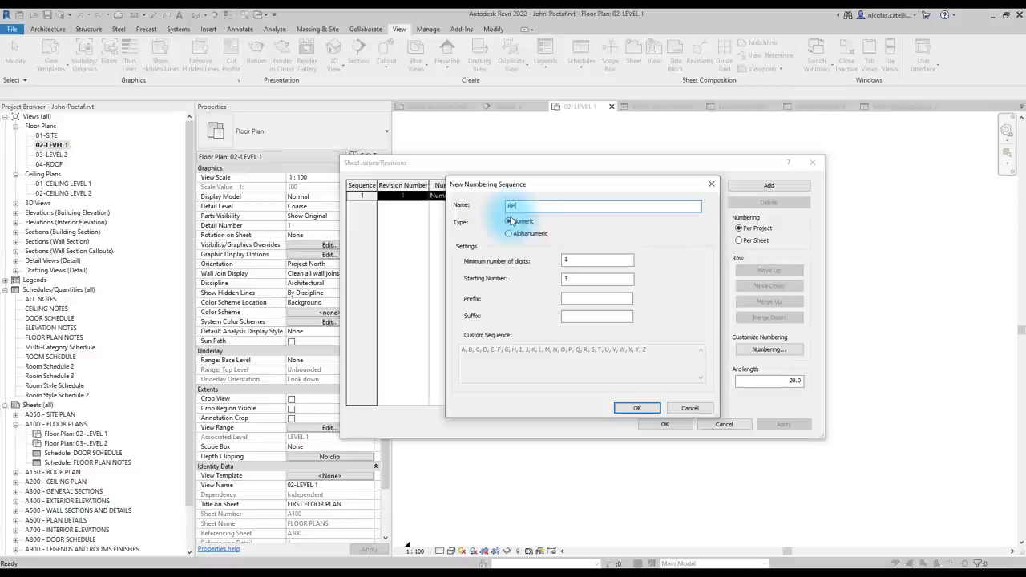
click(574, 298)
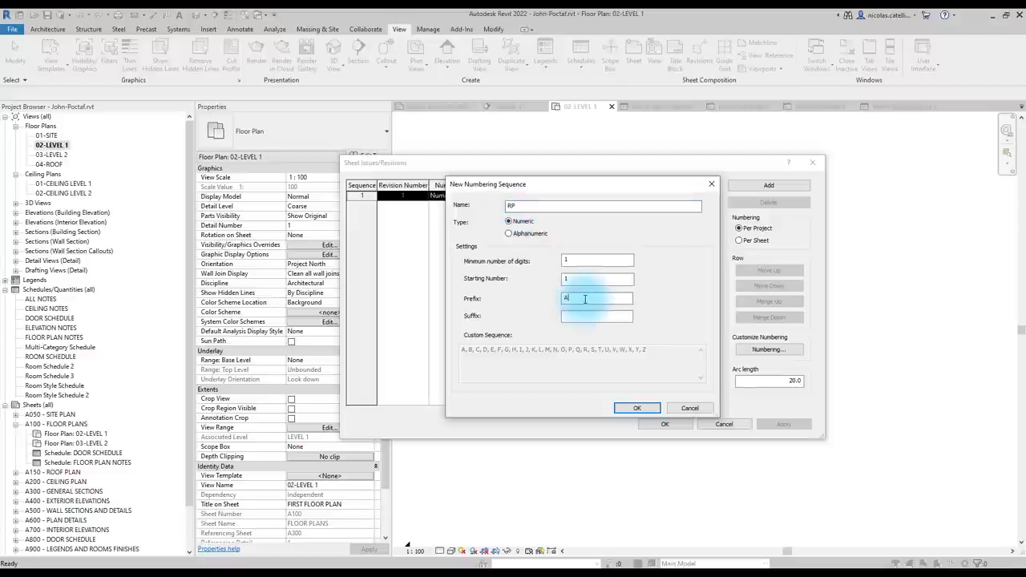
click(582, 256)
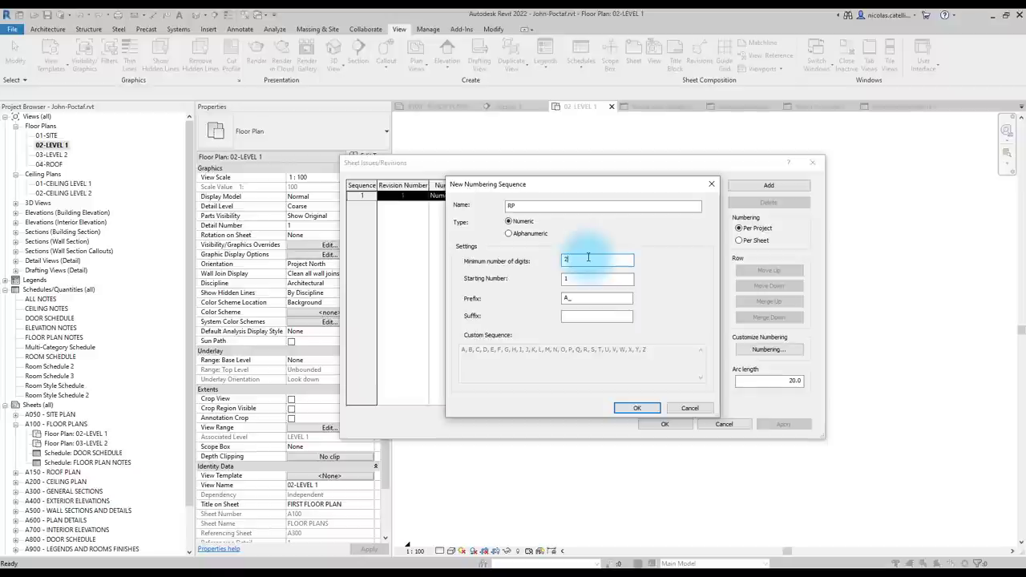
double_click(571, 279)
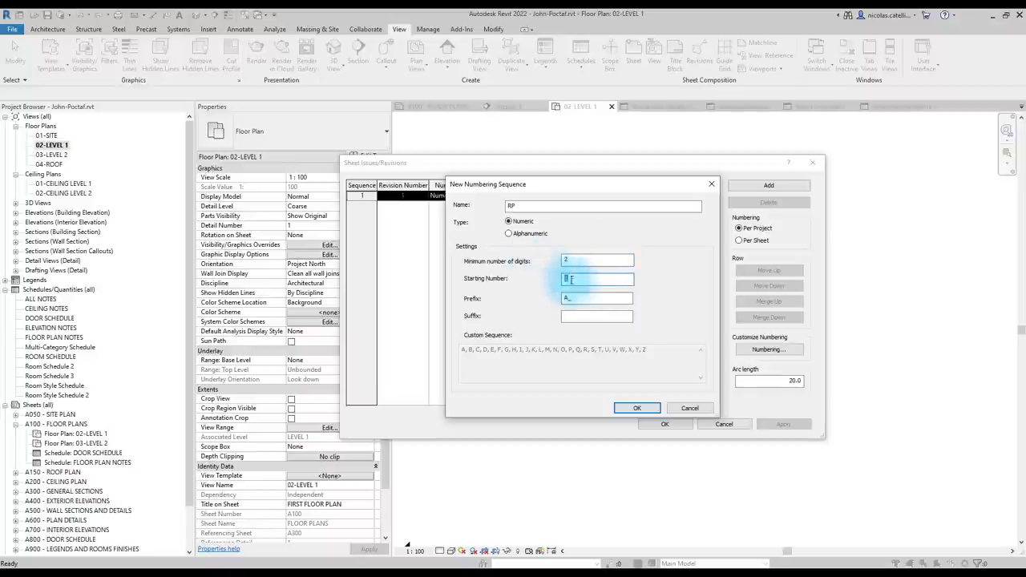
text(3)
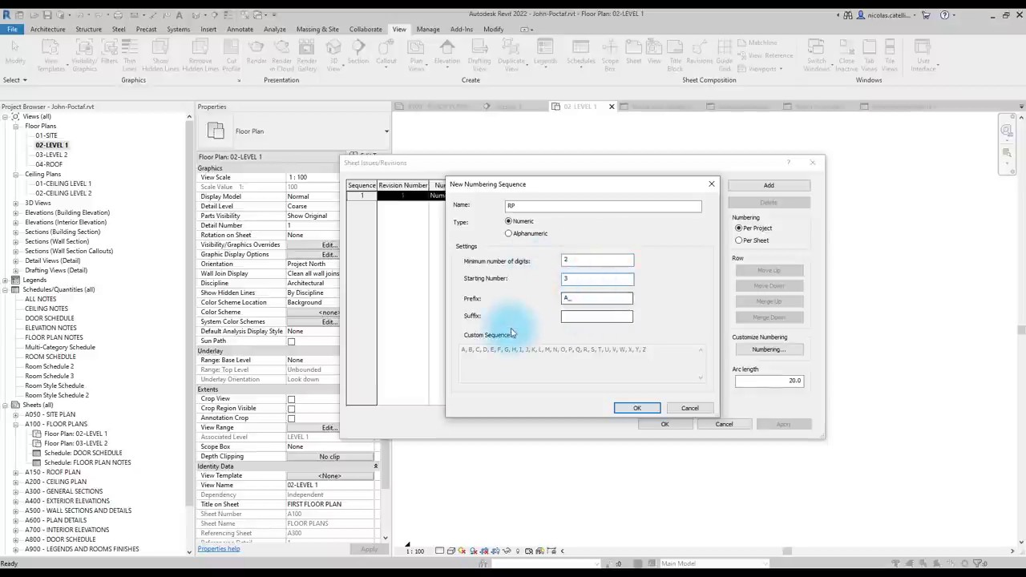
click(636, 408)
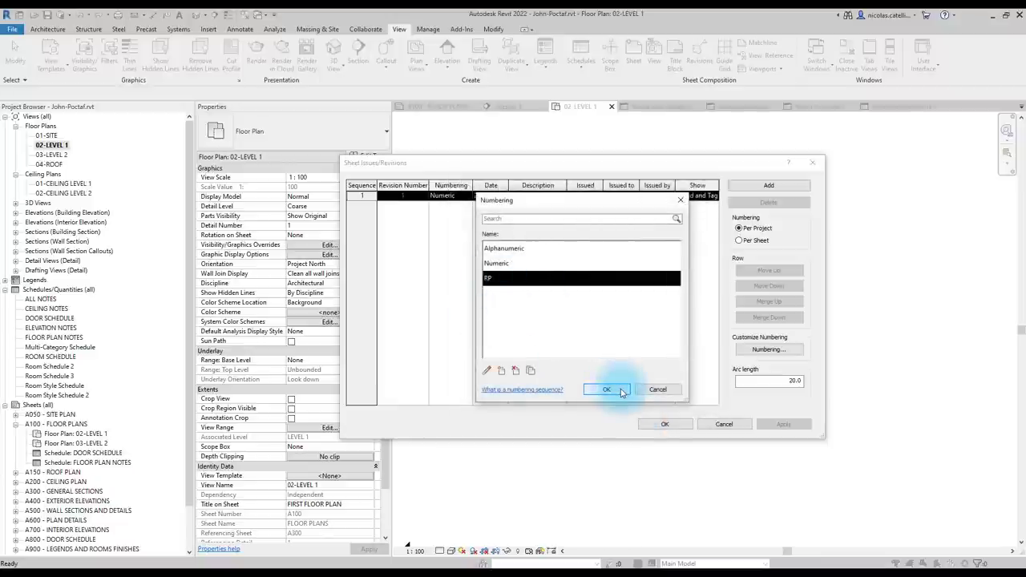
click(607, 390)
Step: Add seven new revisions to the sheet issues list, up to sequence 8
click(766, 186)
click(766, 186)
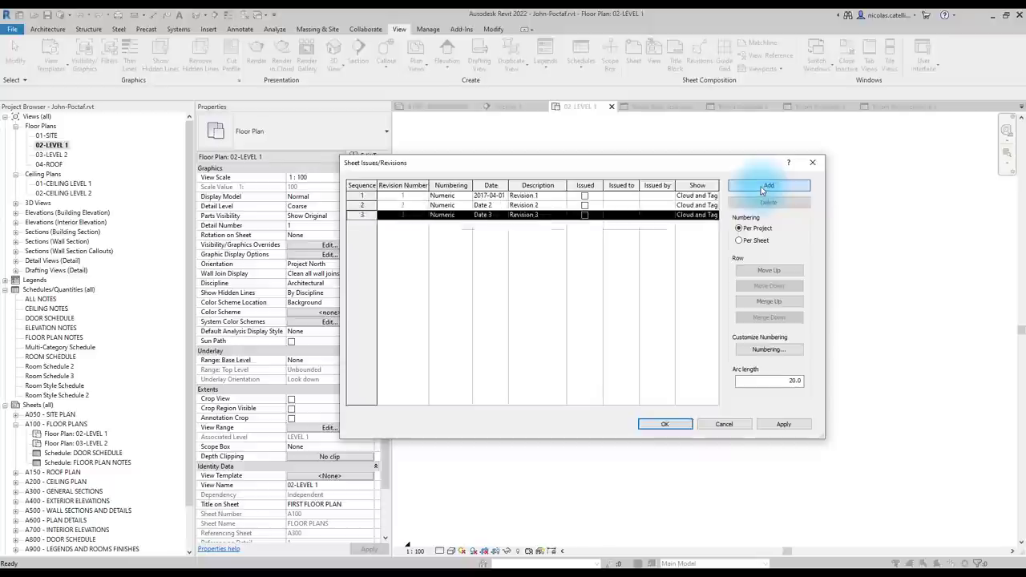
click(766, 187)
click(766, 186)
click(766, 186)
click(766, 186)
click(766, 186)
Step: Assign the RP numbering sequence to revisions 2 and 3
click(453, 205)
click(469, 206)
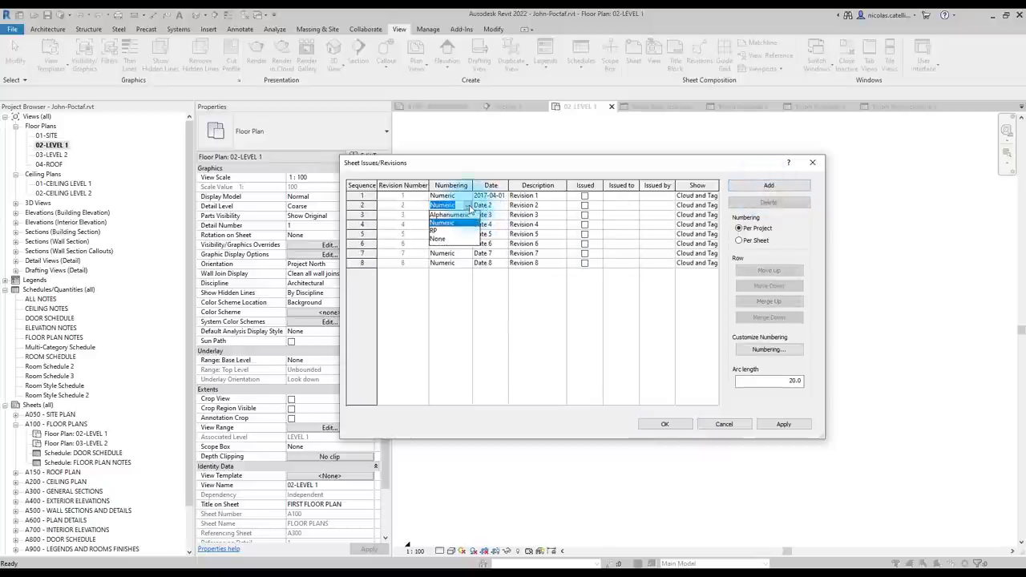
click(435, 231)
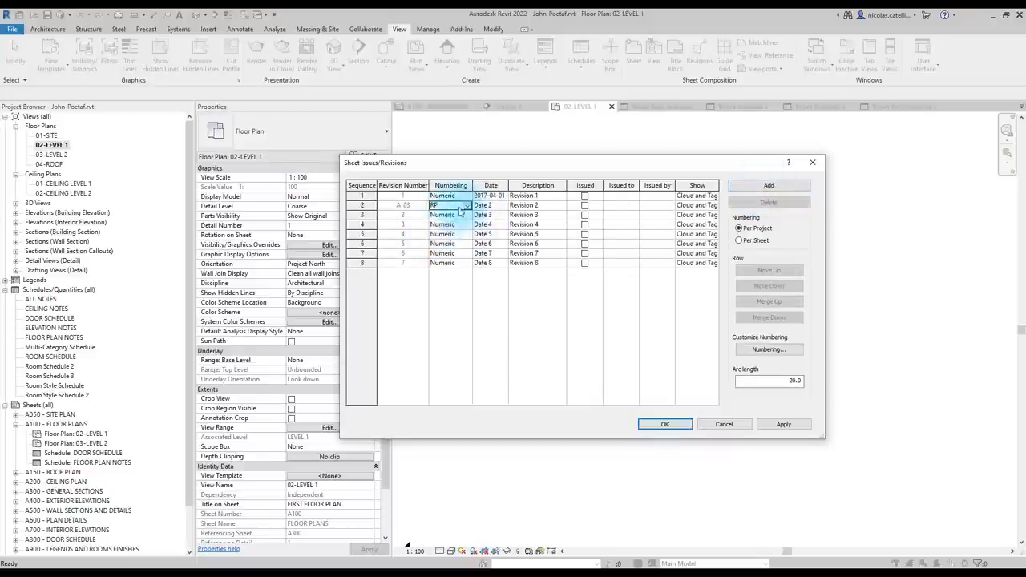
click(449, 215)
click(467, 215)
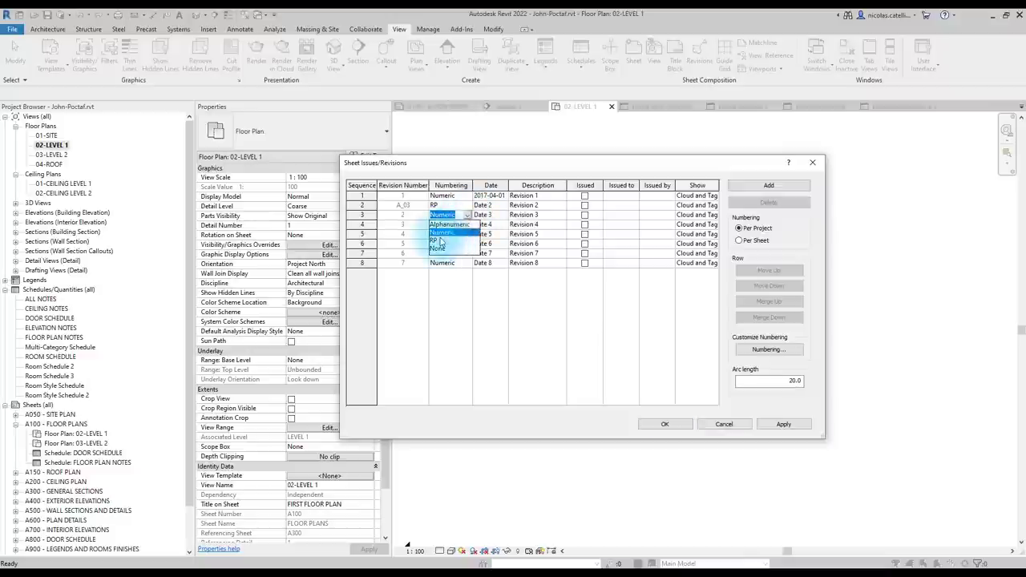
click(440, 241)
Step: Set the numbering of revisions 5 and 6 to Alphanumeric
click(449, 234)
click(466, 235)
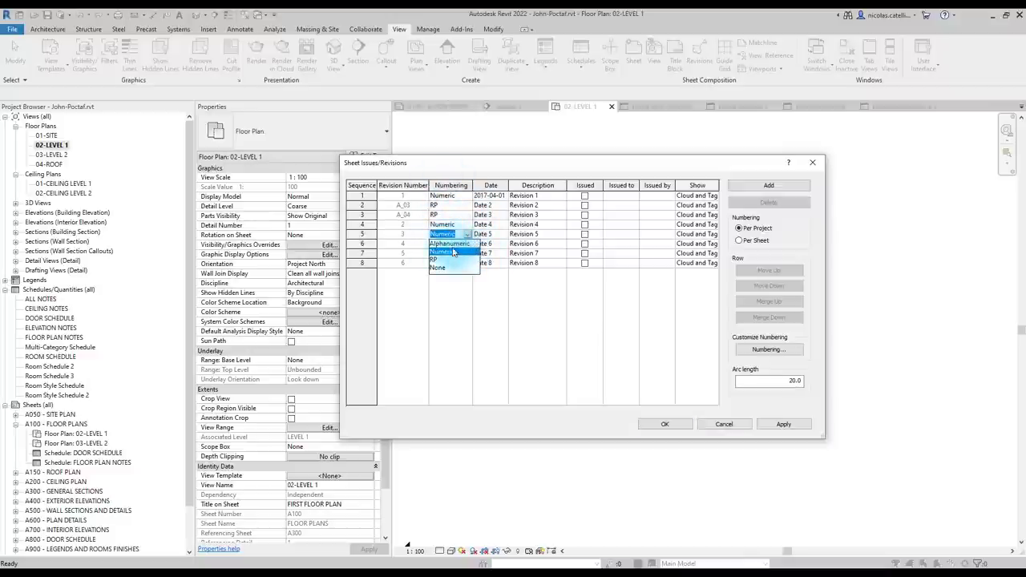
click(450, 243)
click(467, 244)
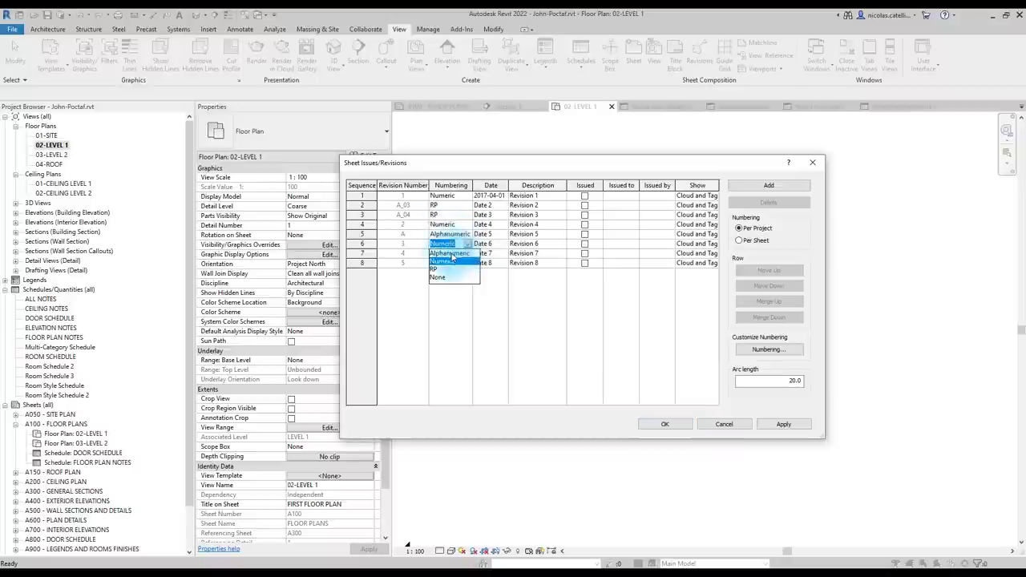
click(451, 253)
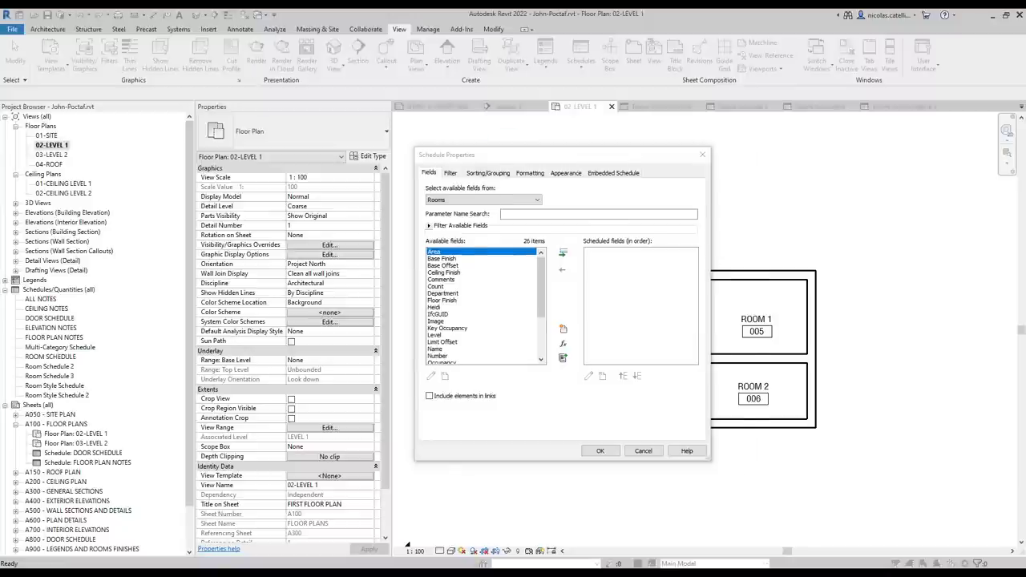
Step: Search the room schedule's available fields for "level" and clear the search
drag(479, 157, 513, 160)
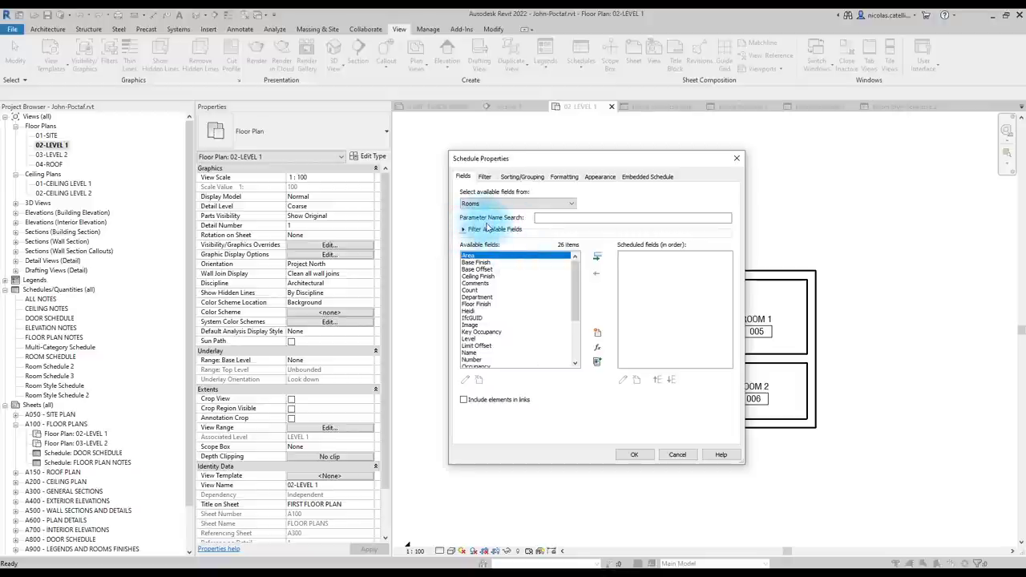
click(552, 219)
text(level)
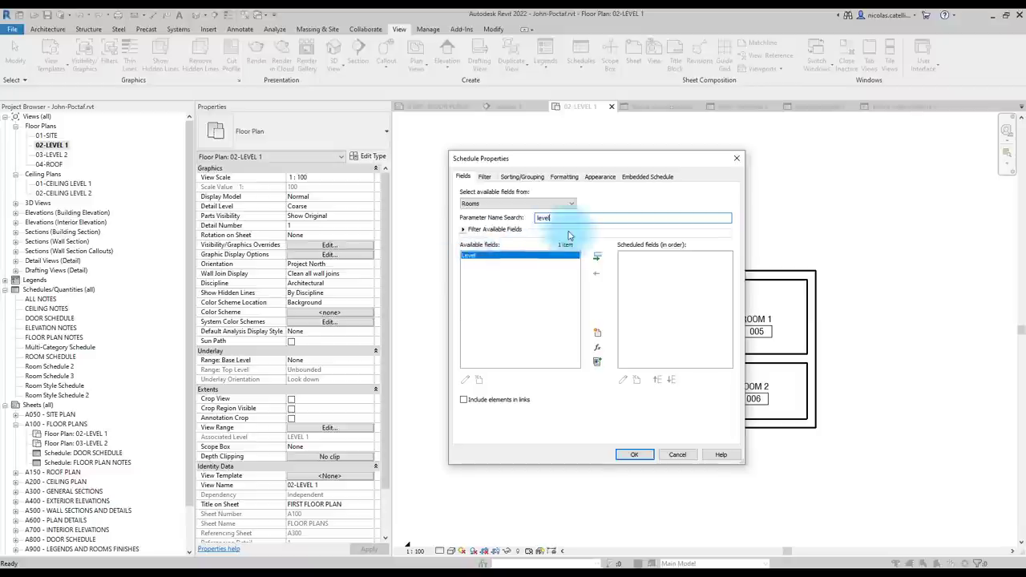
key(BackSpace)
key(BackSpace)
key(BackSpace)
key(BackSpace)
key(BackSpace)
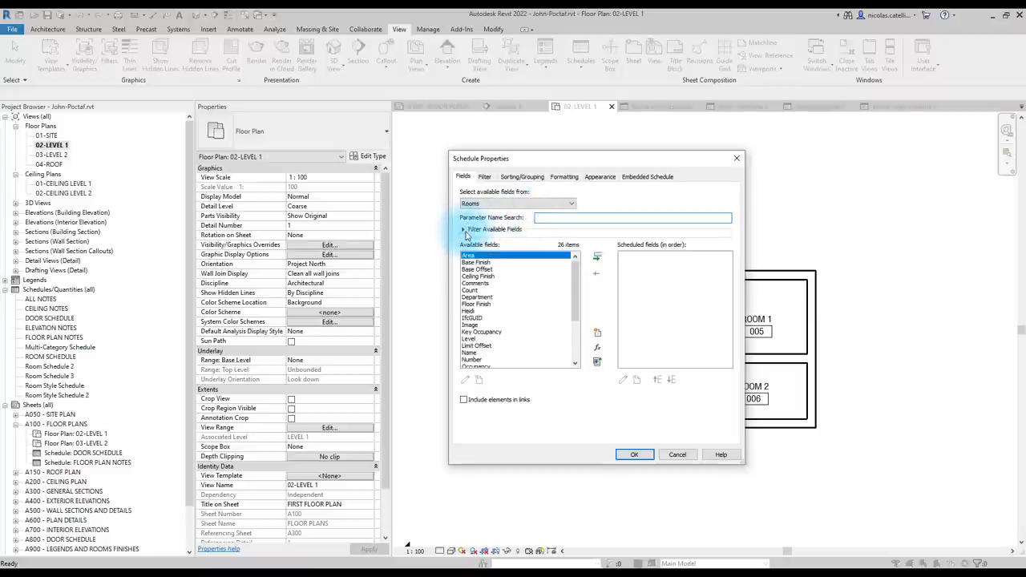
Step: Filter the available room fields by built-in, project and family shared parameter types in turn, finishing with Built-in parameter
click(463, 230)
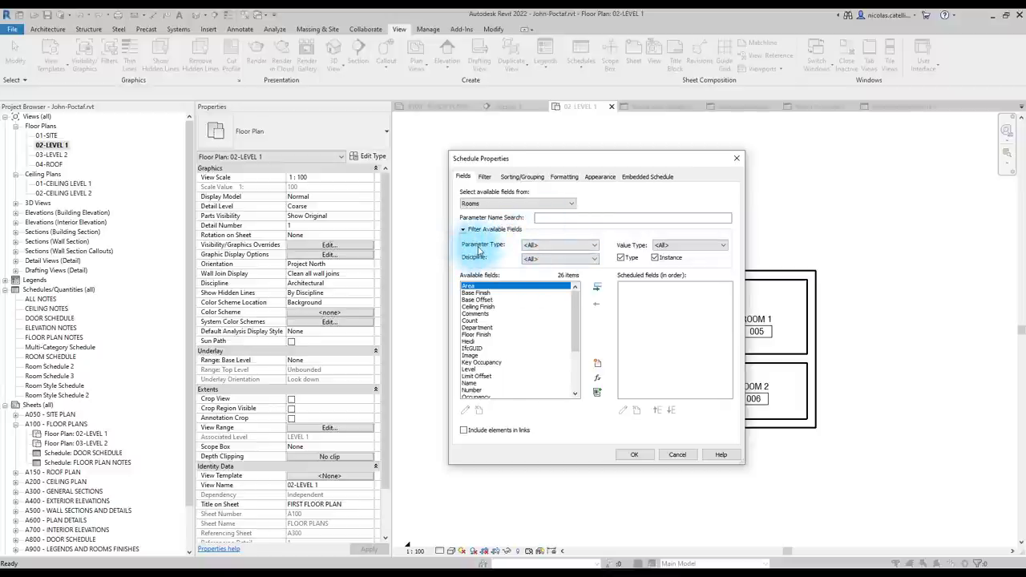
click(536, 245)
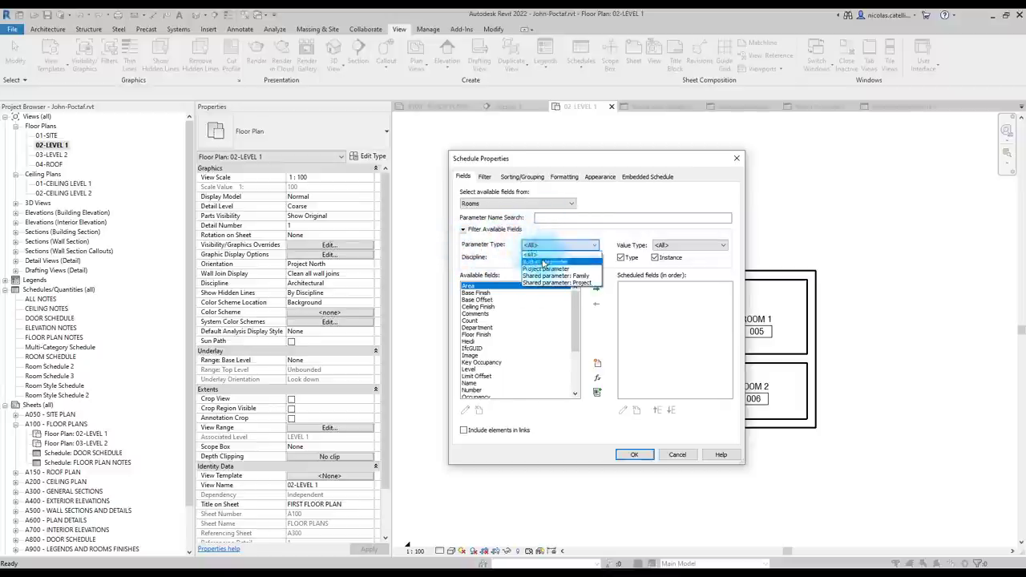
click(544, 263)
click(557, 245)
click(547, 269)
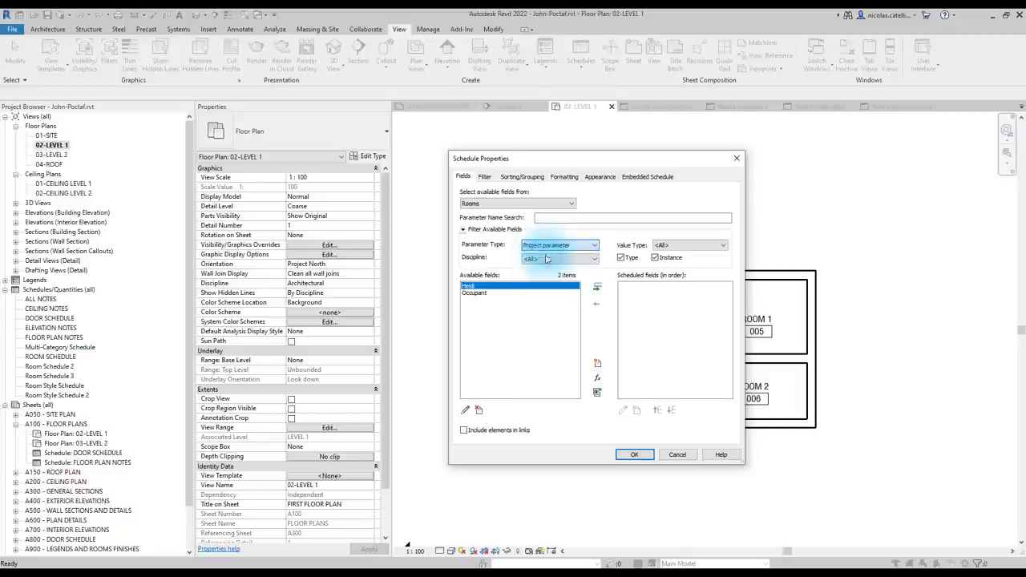
click(550, 245)
click(542, 276)
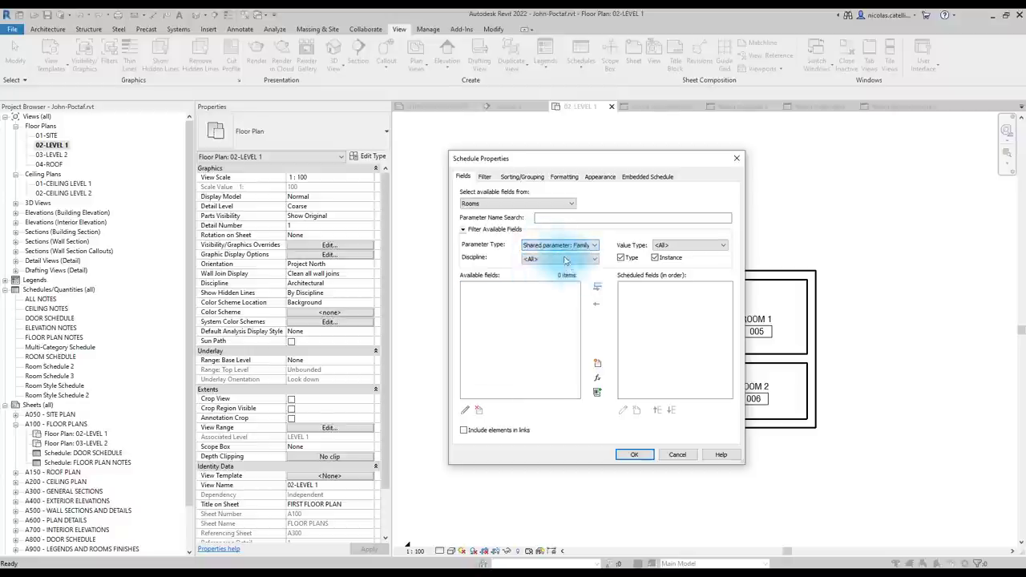
click(560, 246)
click(564, 265)
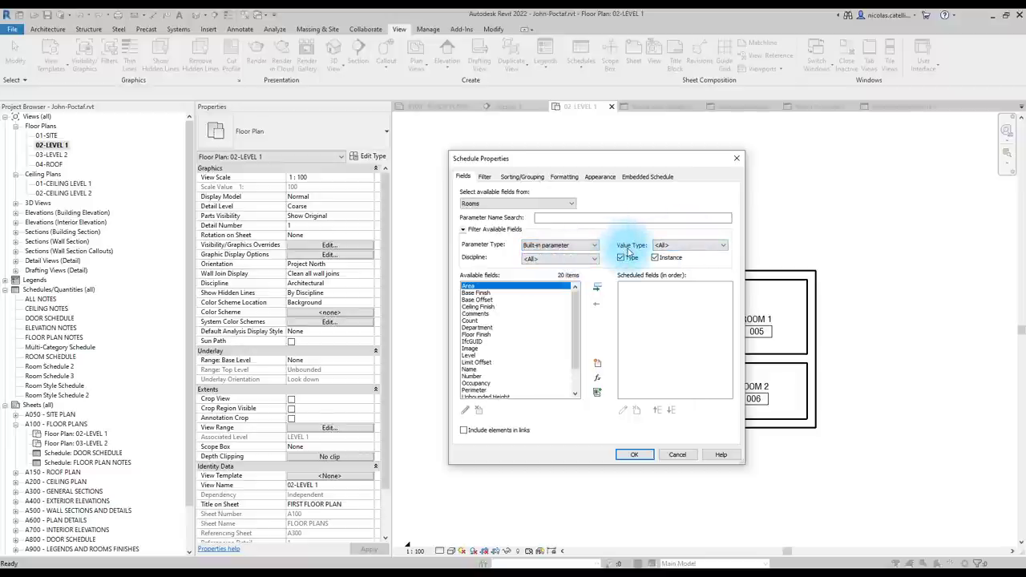
Step: Browse the value types available for filtering the room schedule fields
click(666, 245)
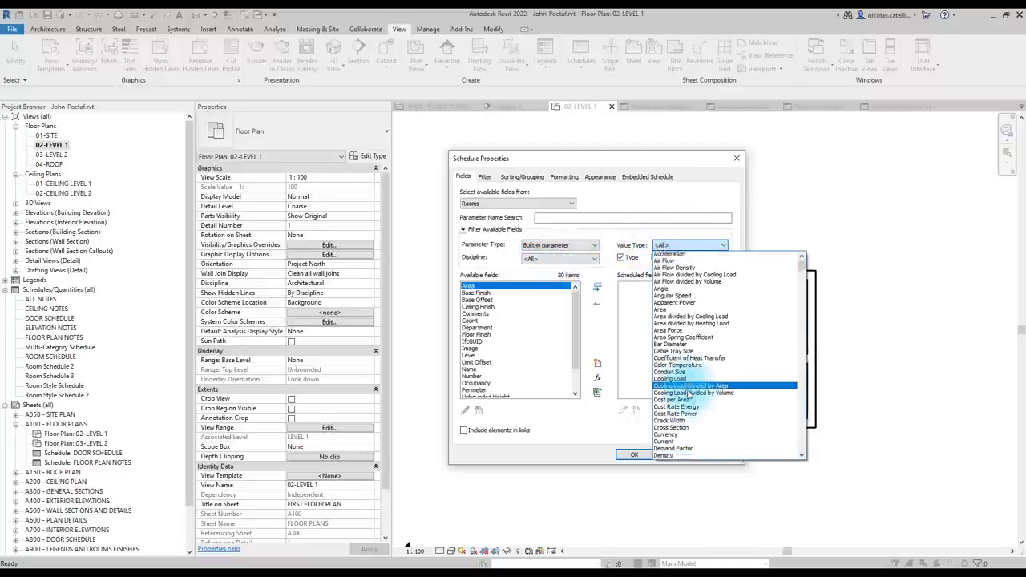
scroll(689, 393, down, 20)
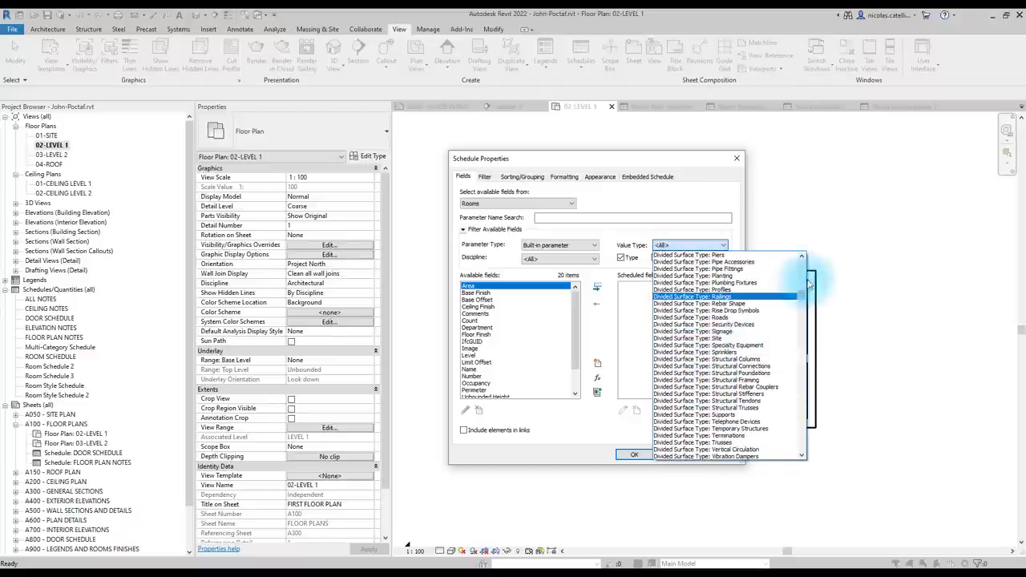
scroll(794, 360, up, 20)
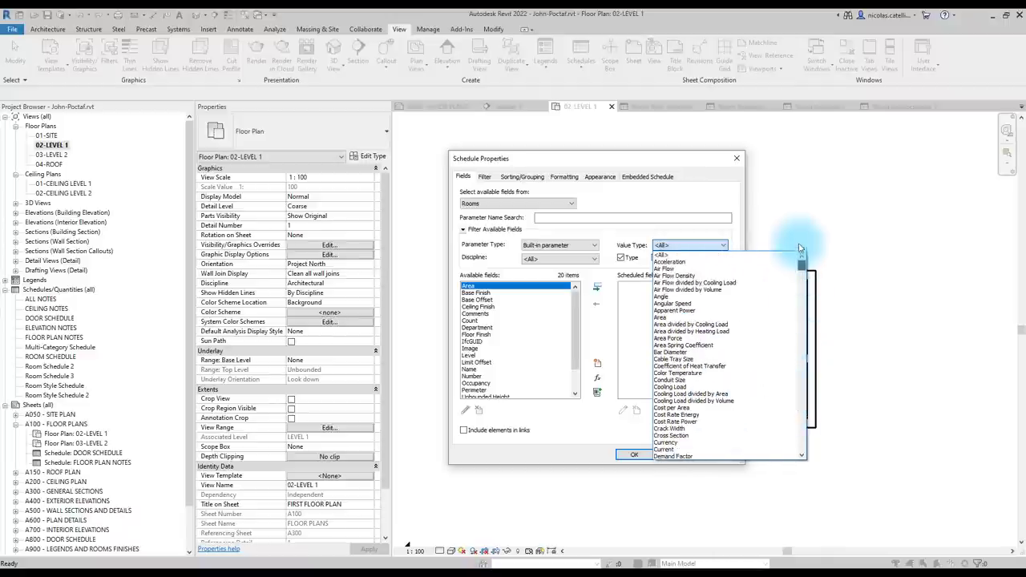
click(491, 257)
Step: Filter the available fields to the Common discipline, excluding and re-including instance parameters
click(534, 259)
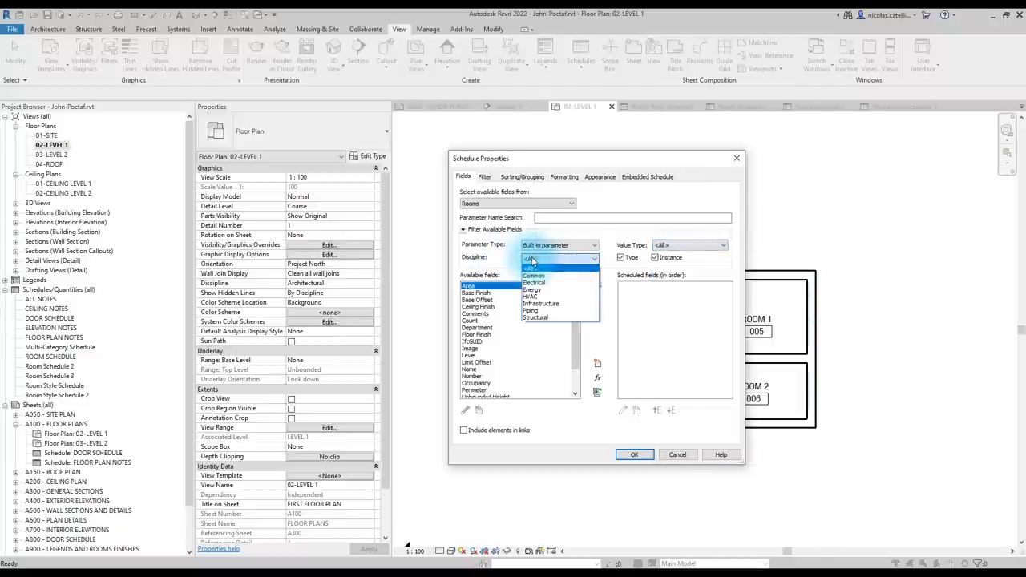
click(533, 275)
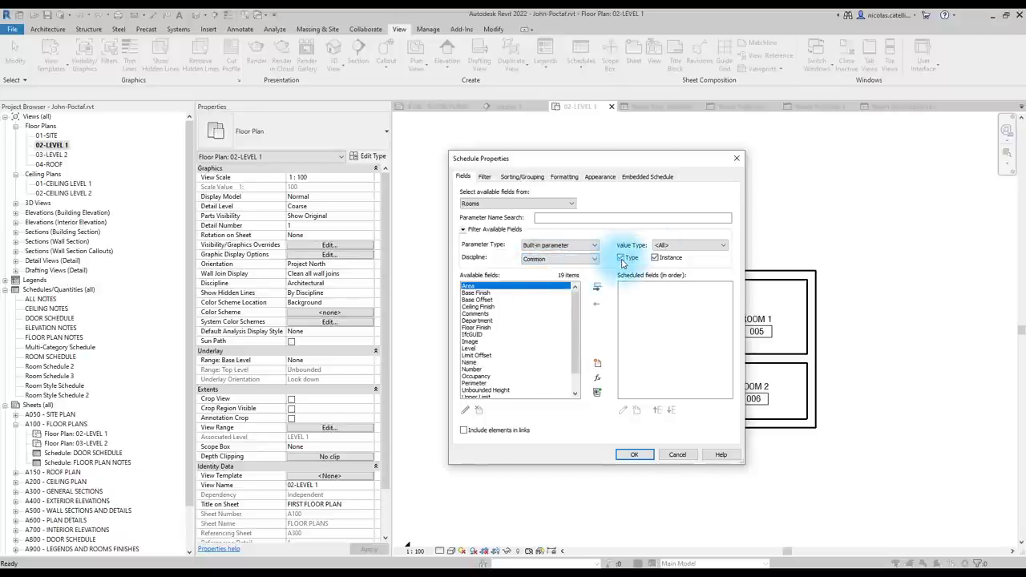
click(656, 259)
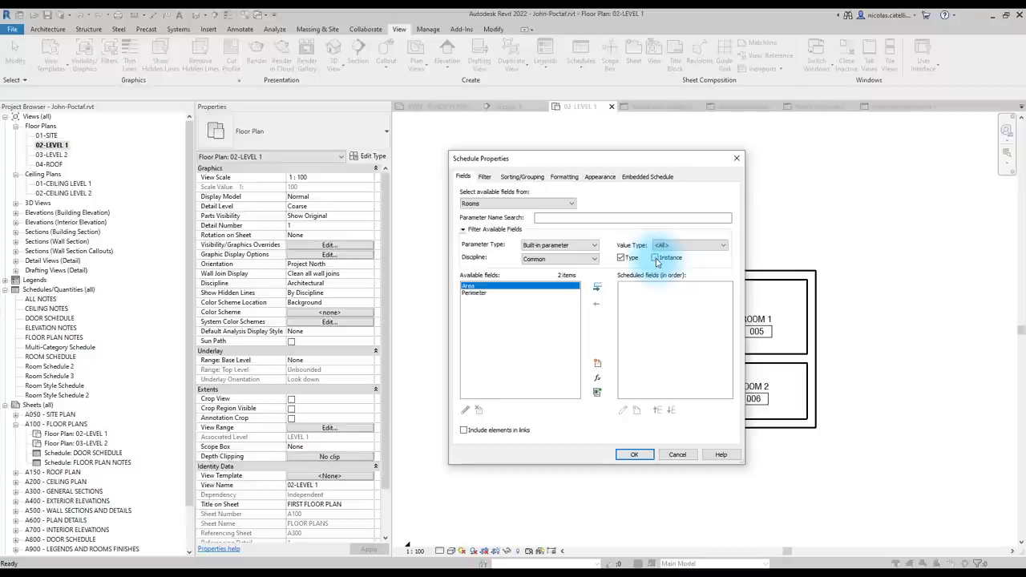
click(656, 259)
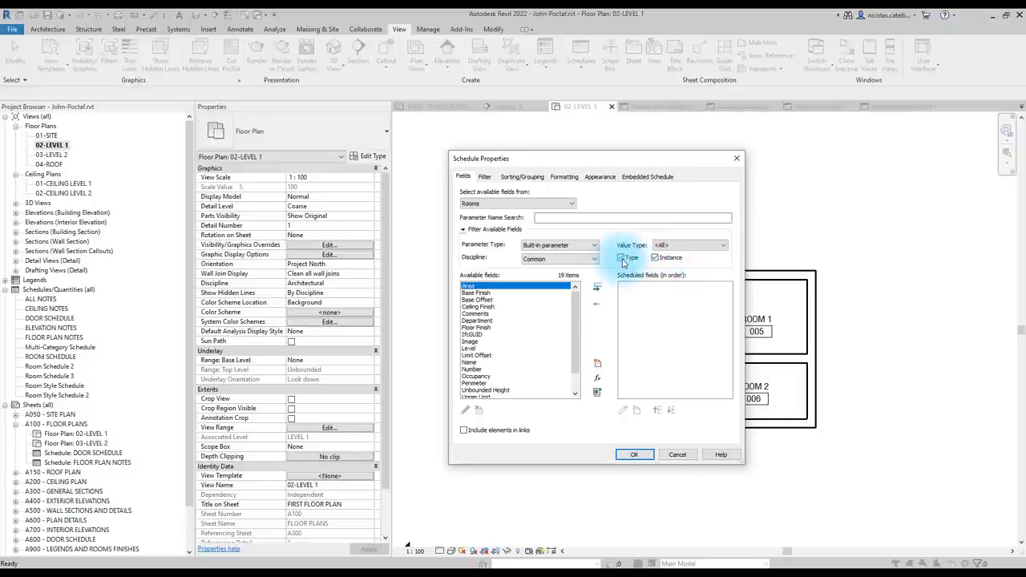